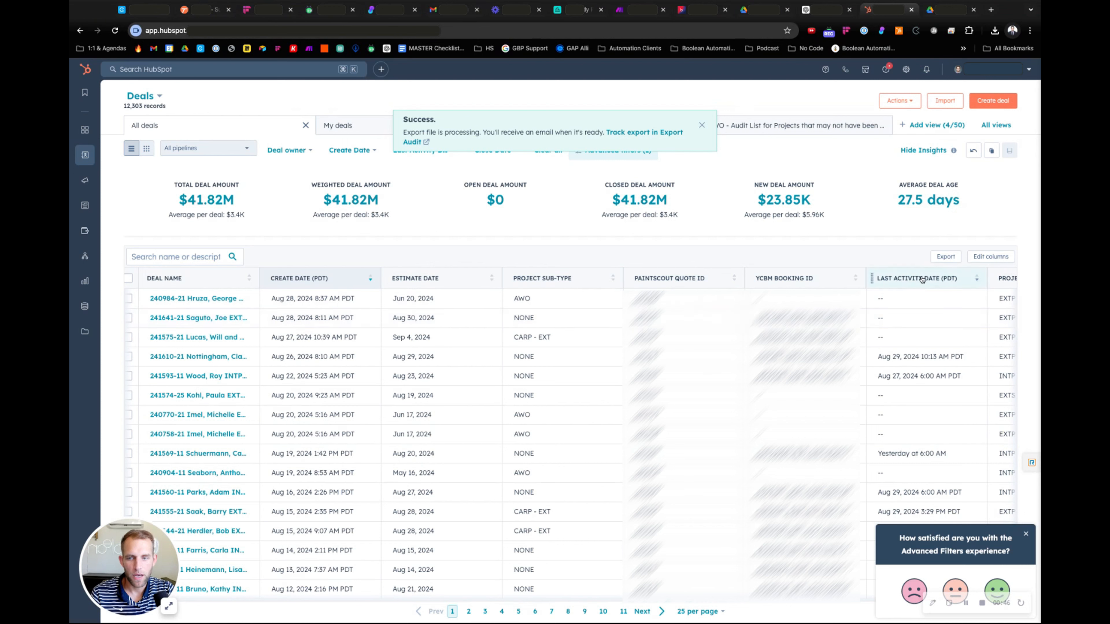
Dismiss the export notification and review the advanced filter conditions applied to the All deals view.
click(701, 125)
click(623, 150)
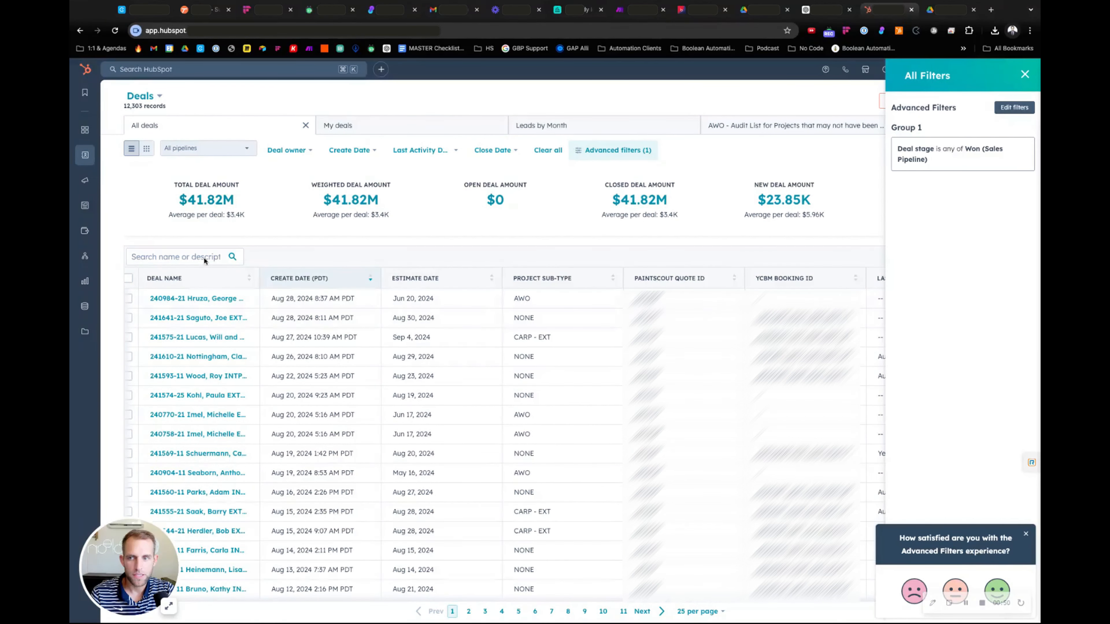
click(1025, 74)
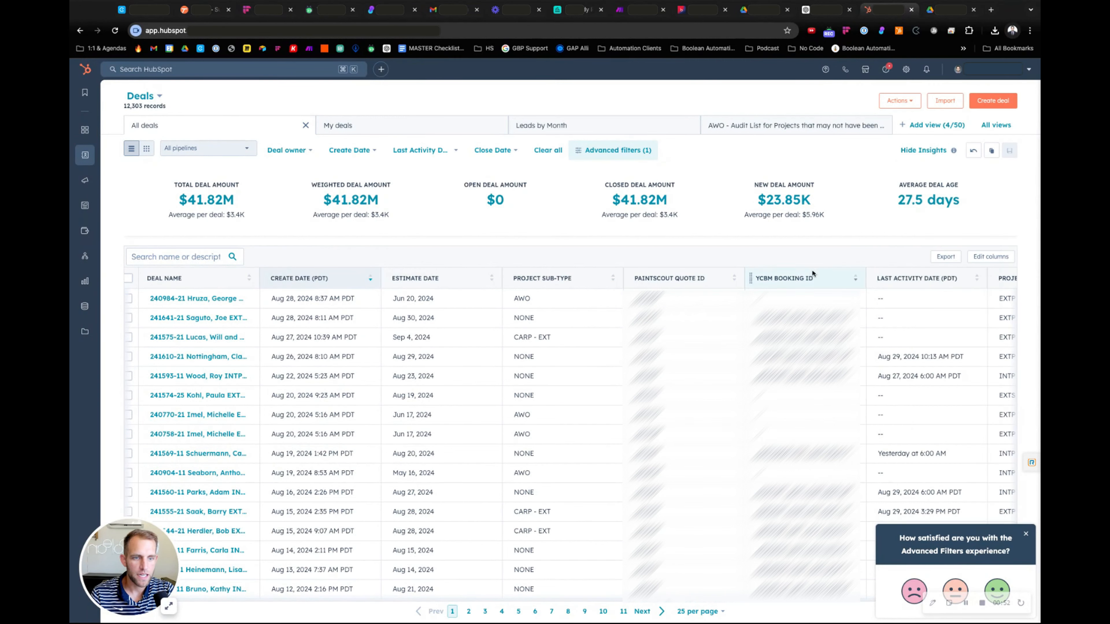
Review the selected columns and the export settings of the All deals view without starting another export.
click(978, 258)
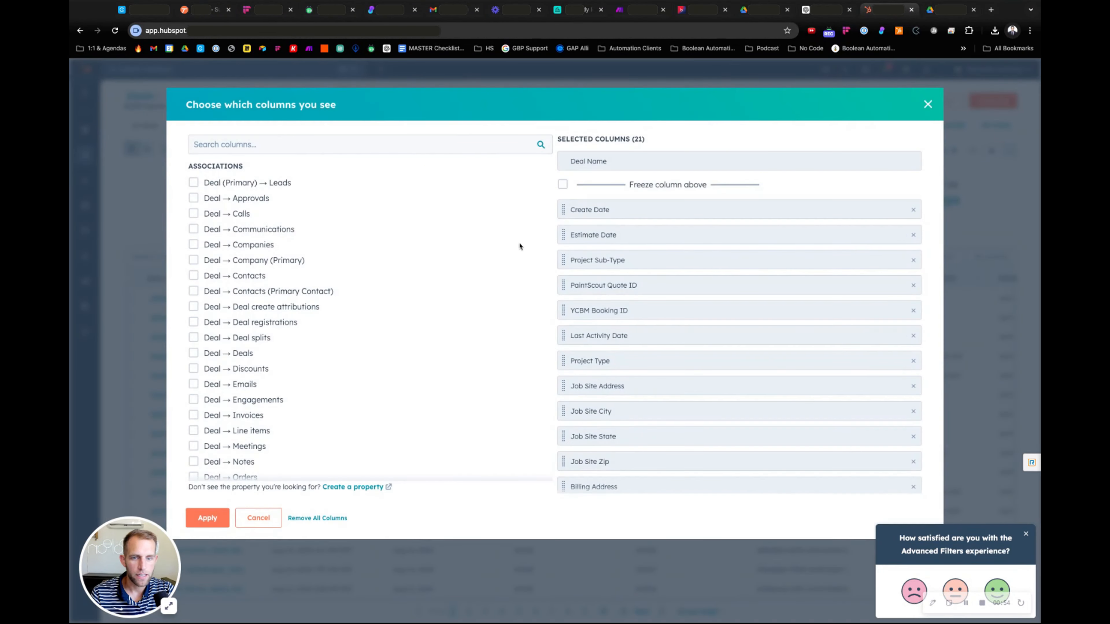
scroll(606, 327, down, 2)
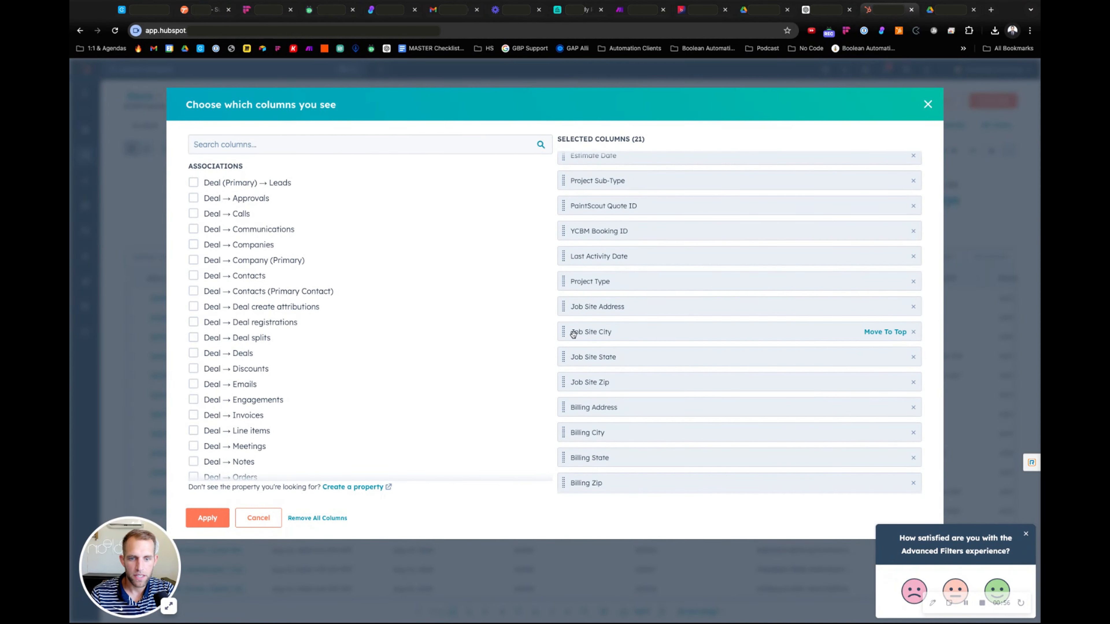
scroll(616, 395, down, 2)
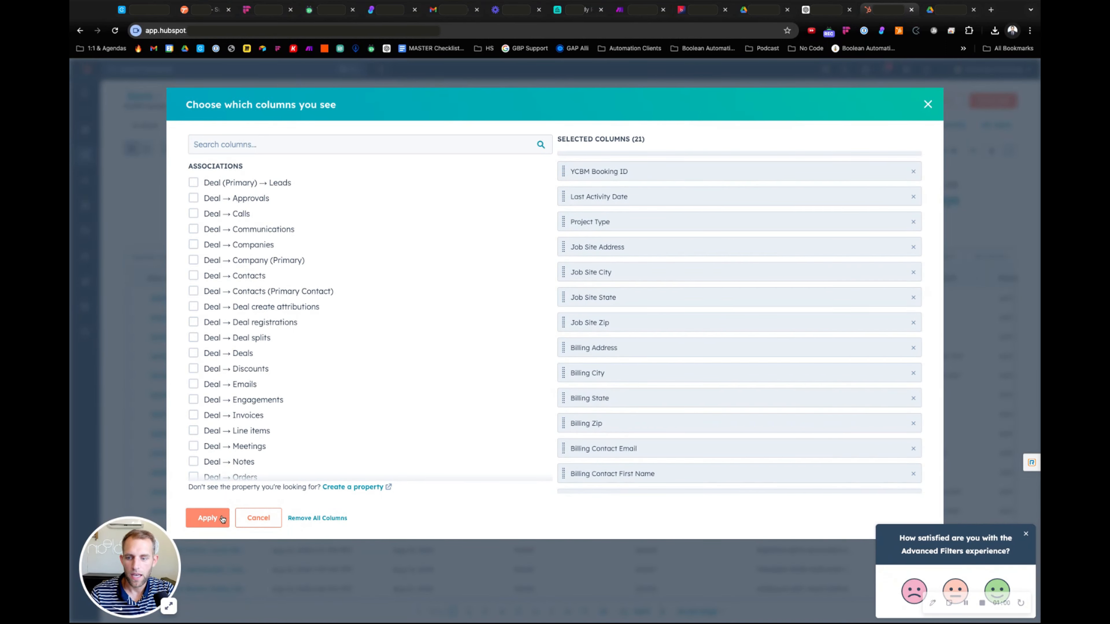
click(208, 518)
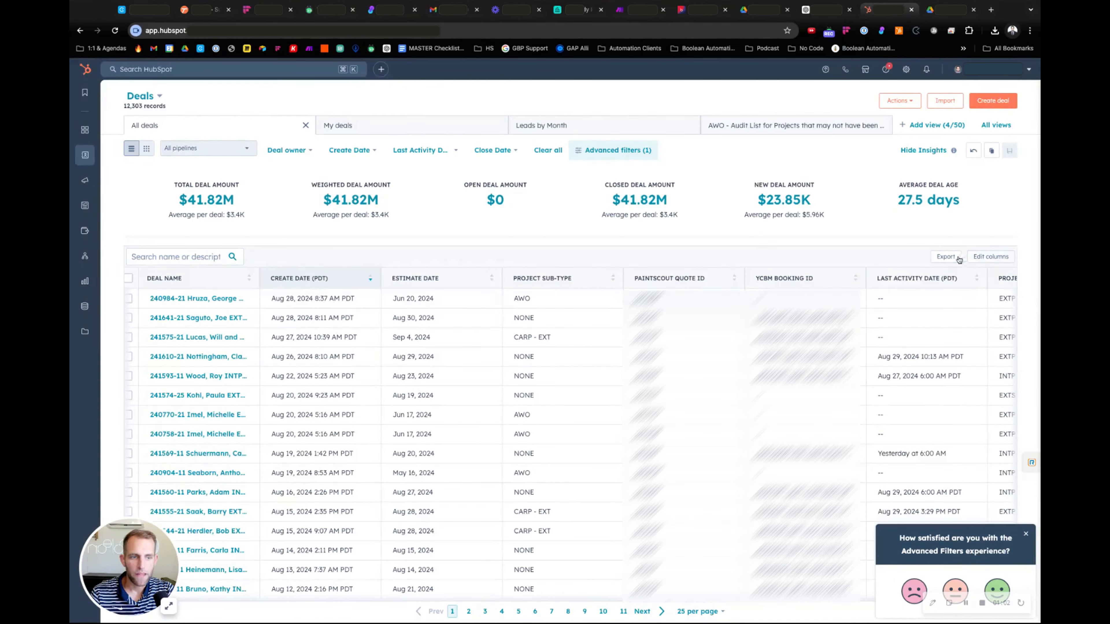
click(956, 258)
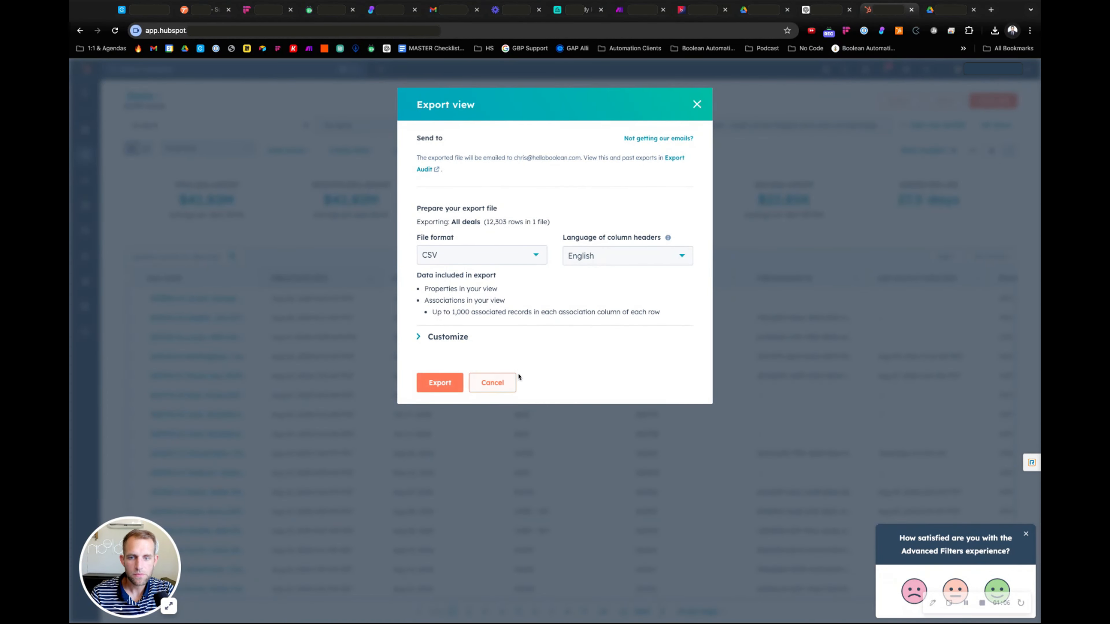
click(498, 390)
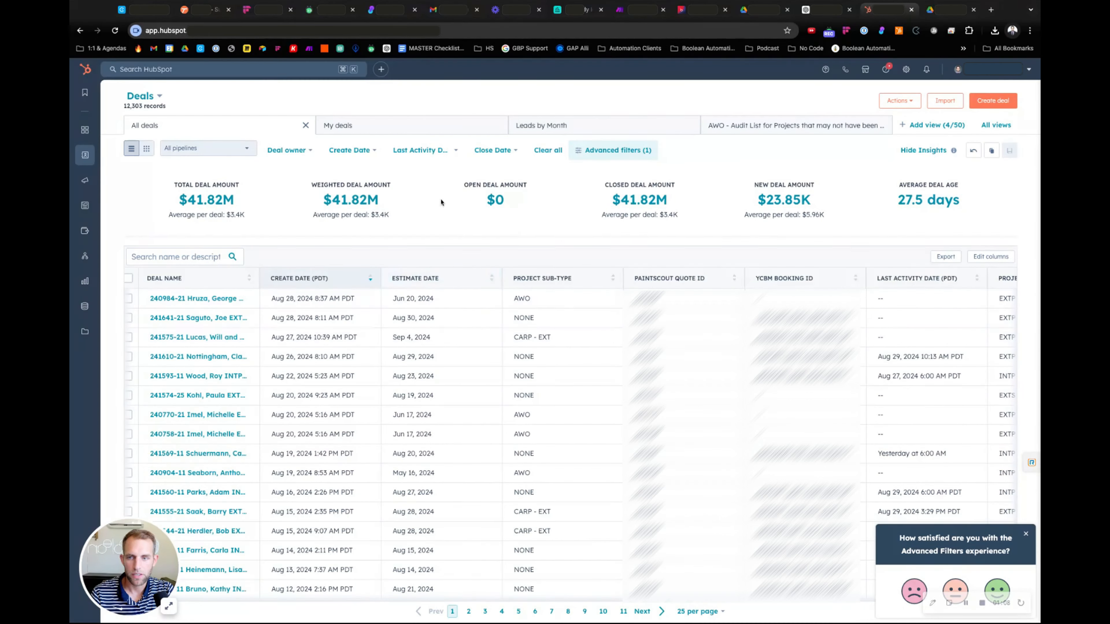
Search HubSpot for "export", open the Export audit and download the All deals export file.
click(245, 65)
text(wxp)
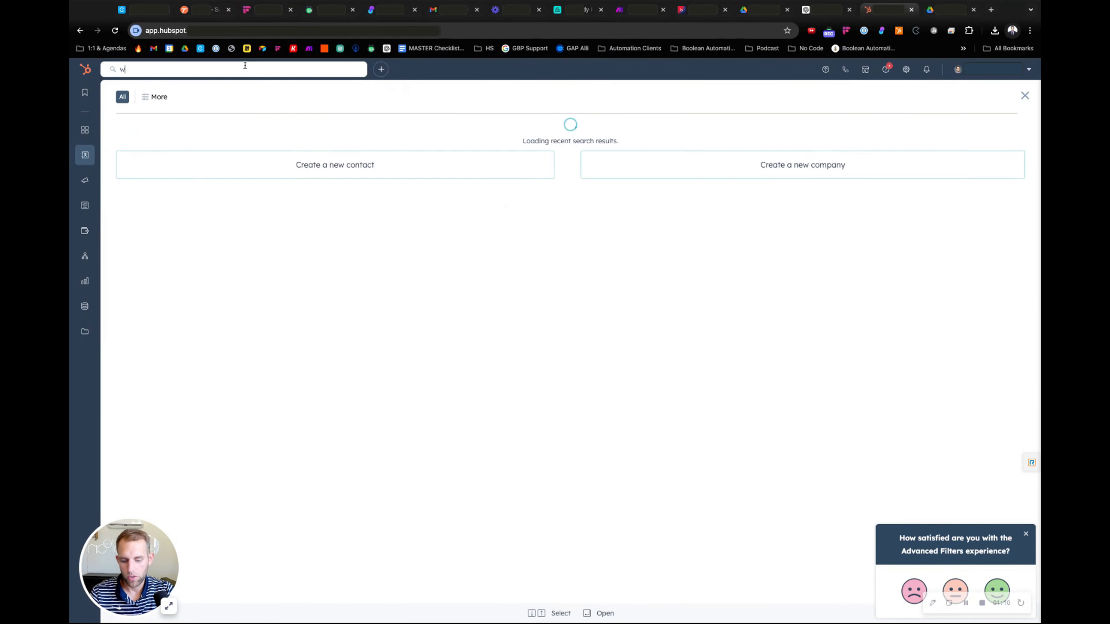
key(BackSpace)
key(BackSpace)
key(BackSpace)
text(export)
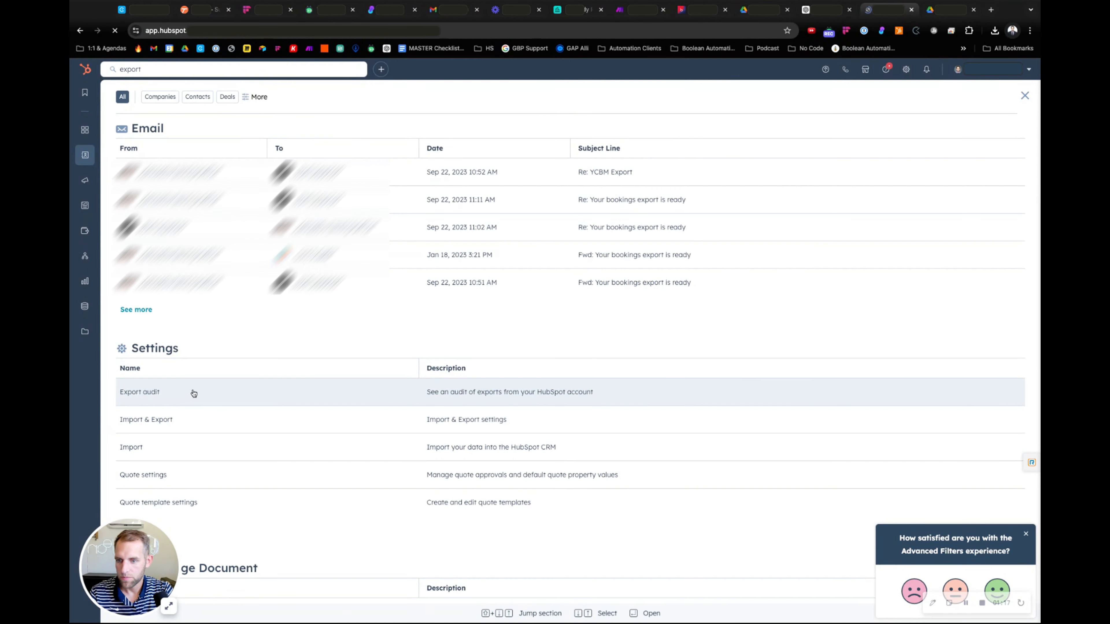
click(193, 393)
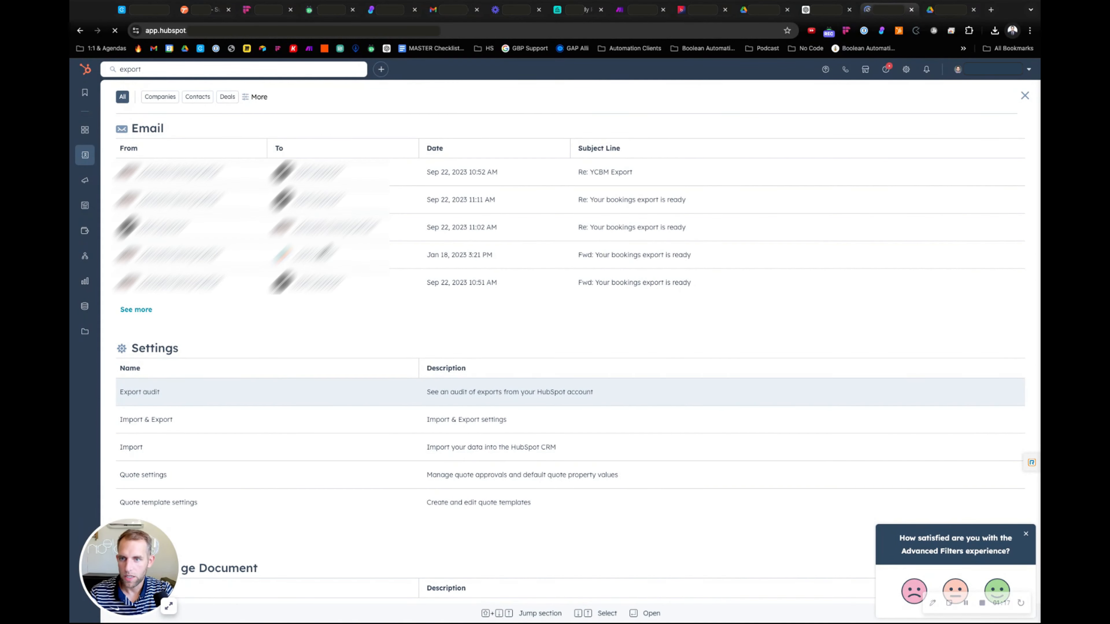
click(275, 295)
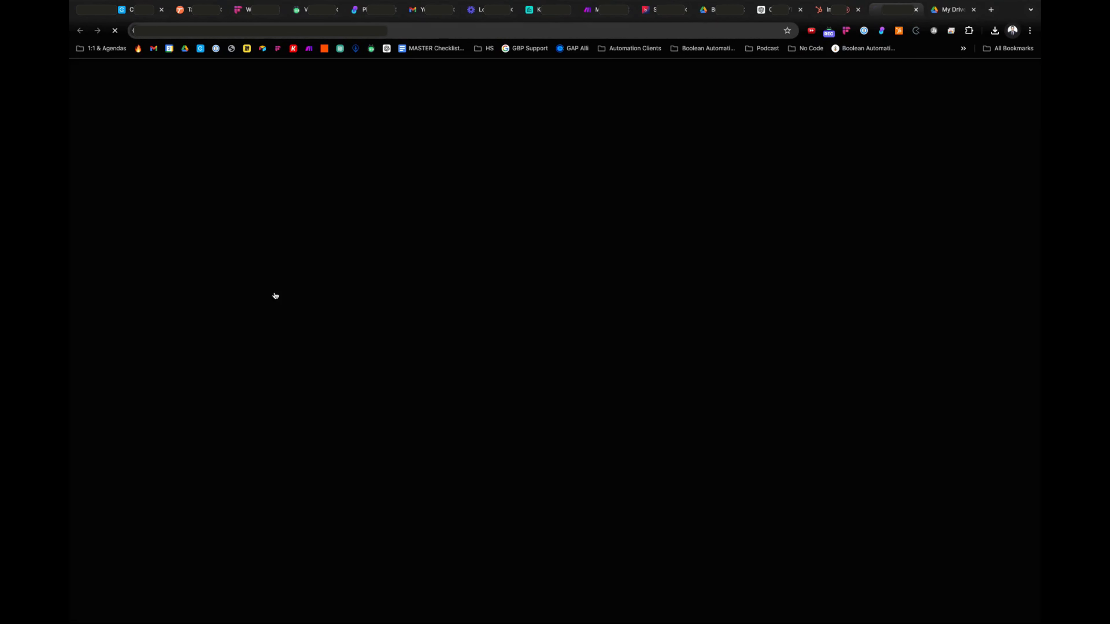
Switch to Google Drive and create a new blank Google Sheets spreadsheet.
click(946, 12)
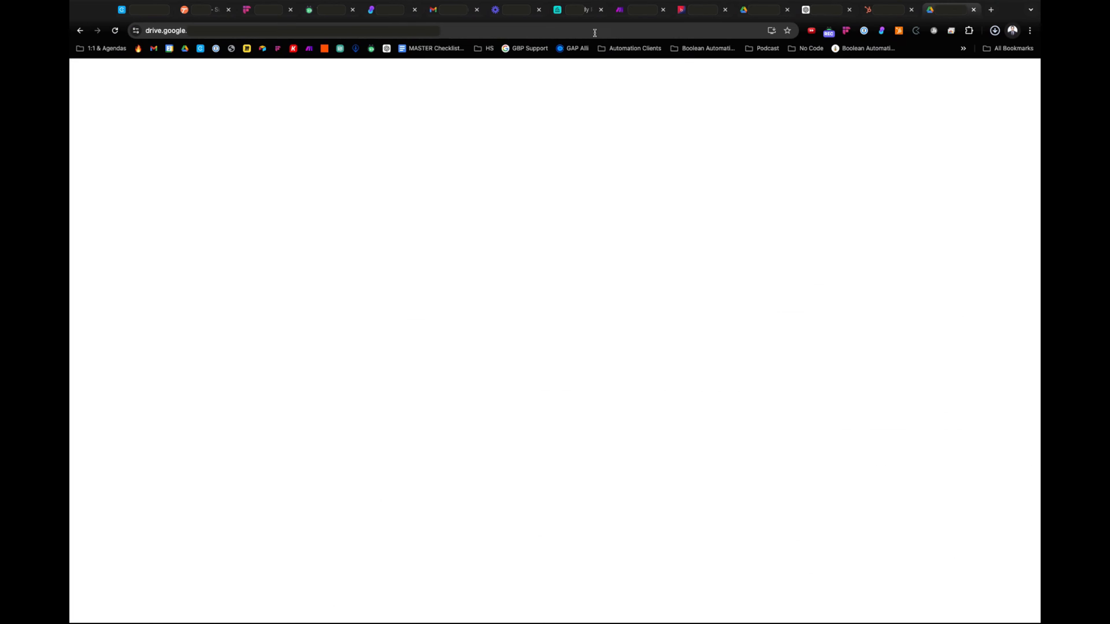
click(123, 107)
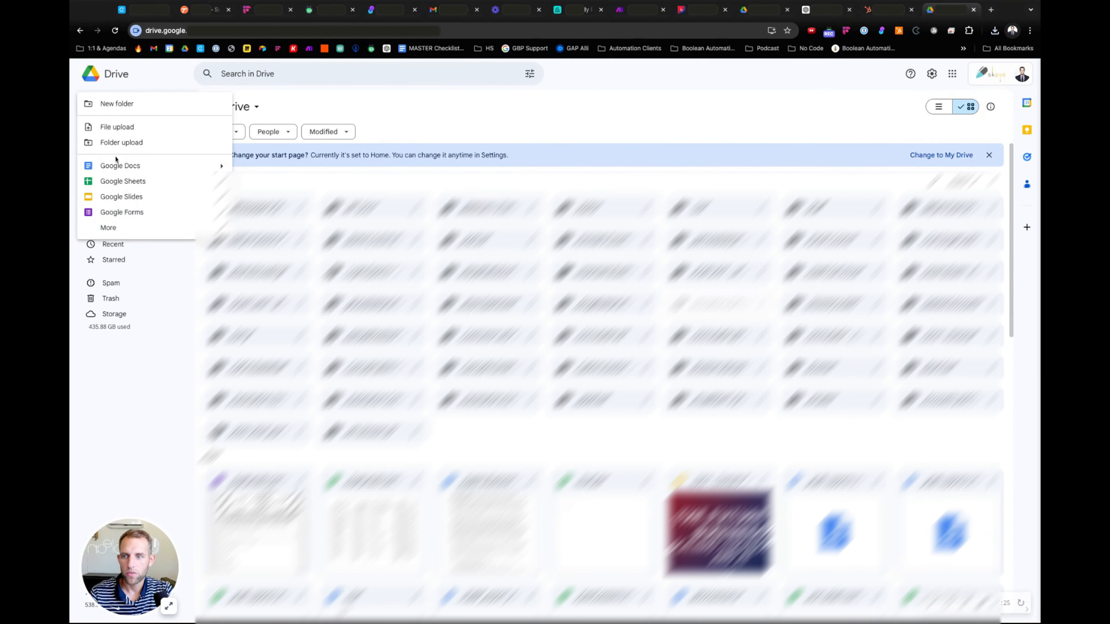
click(110, 181)
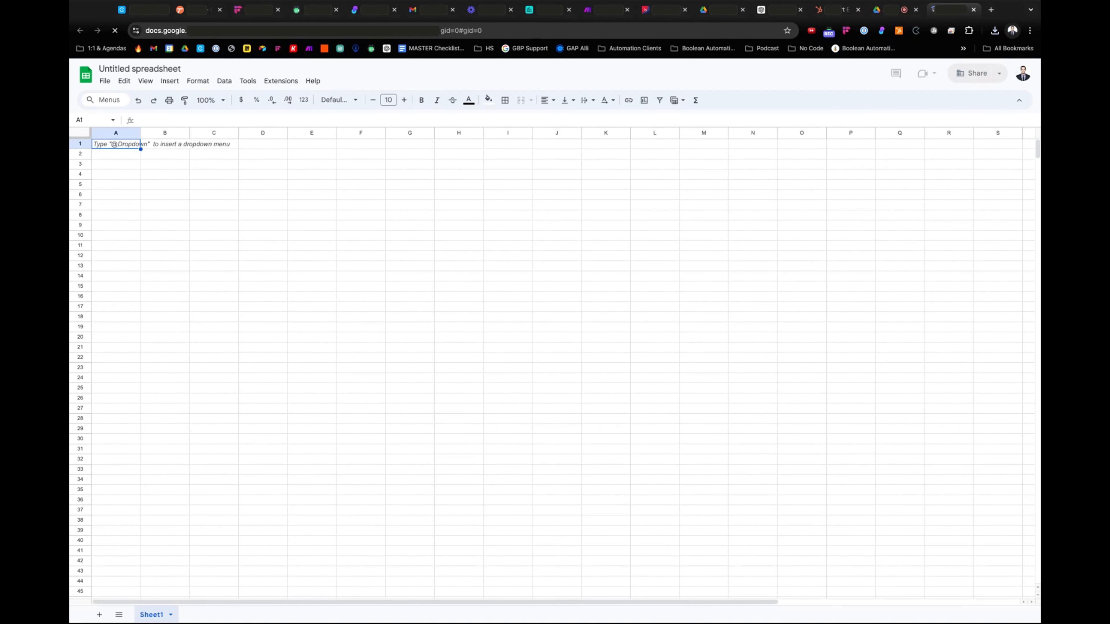
Import the uploaded file hubspot-crm-exports-all-deals-2024-09-01.csv as a new sheet, with the separator detected automatically.
click(105, 80)
click(129, 114)
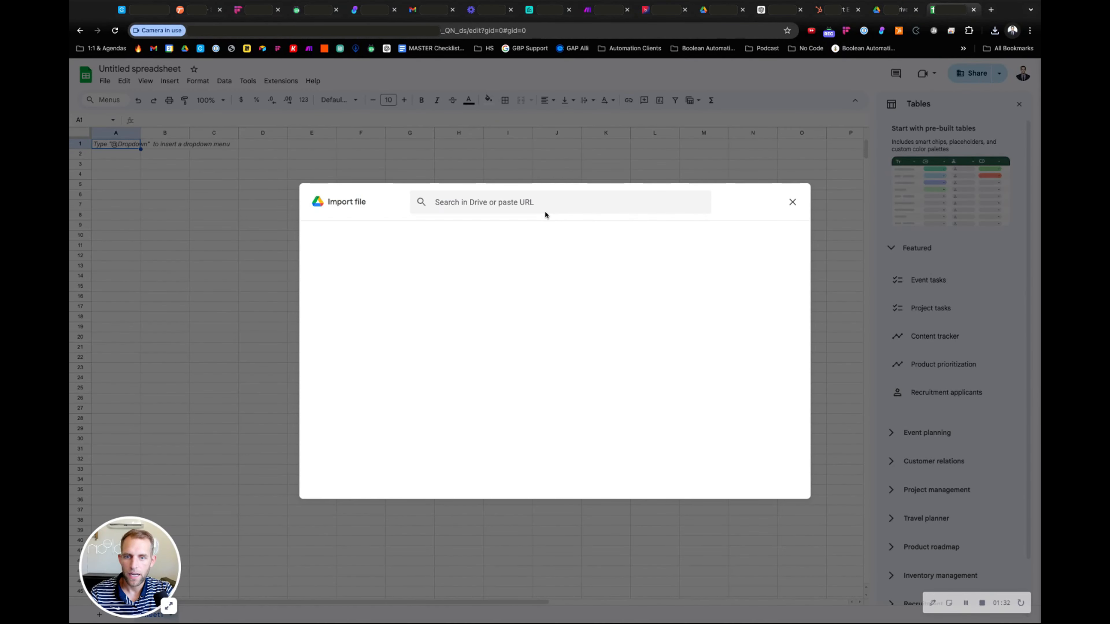
click(532, 232)
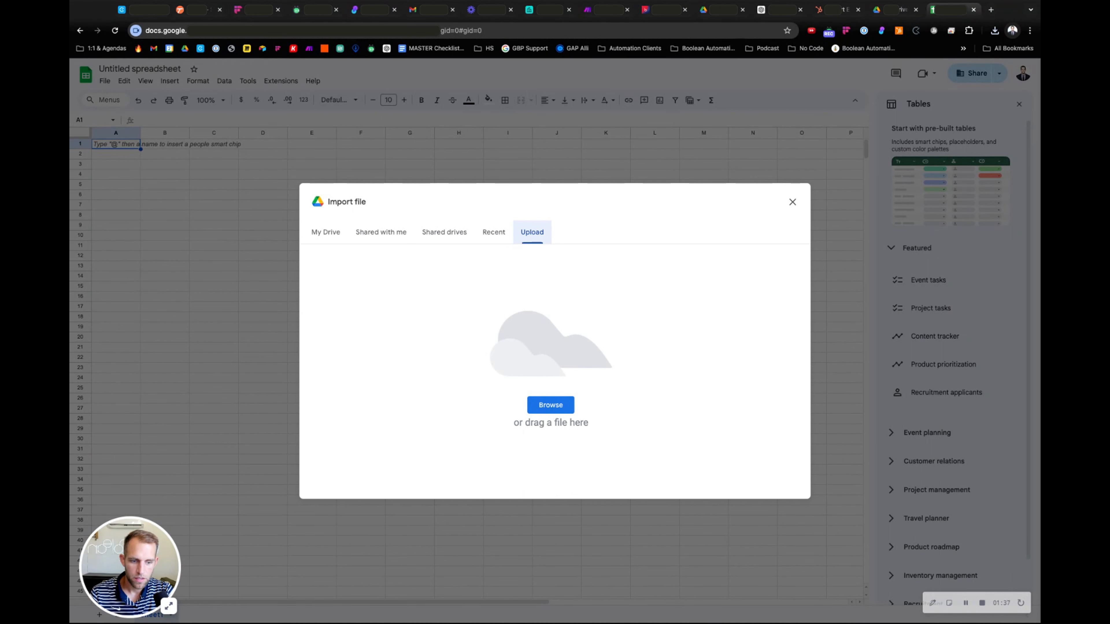
drag(551, 620, 530, 311)
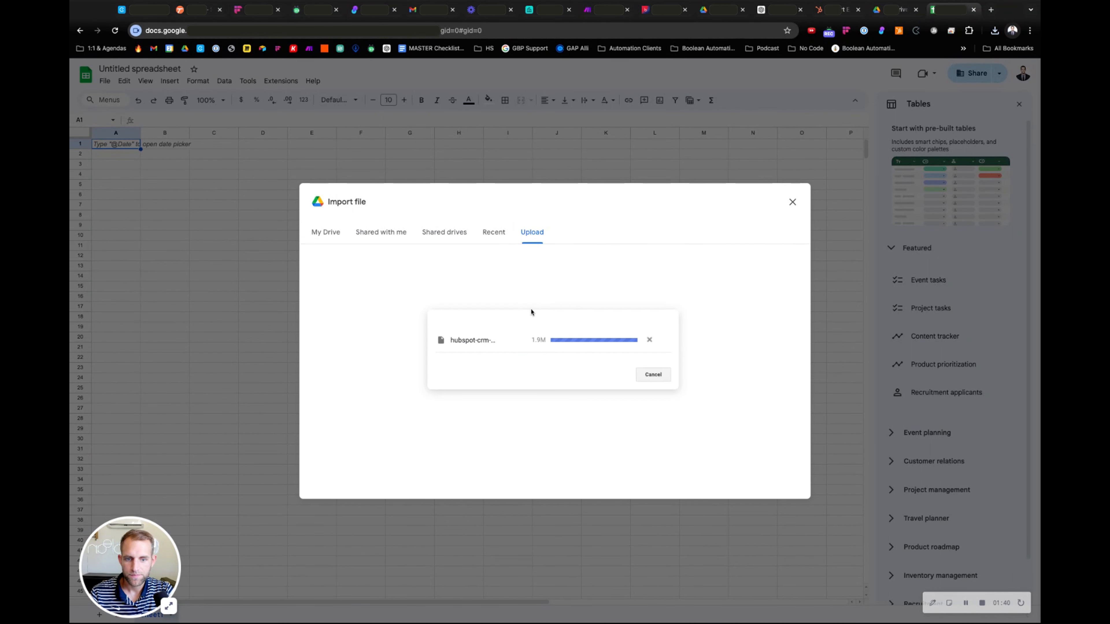
click(498, 348)
click(481, 329)
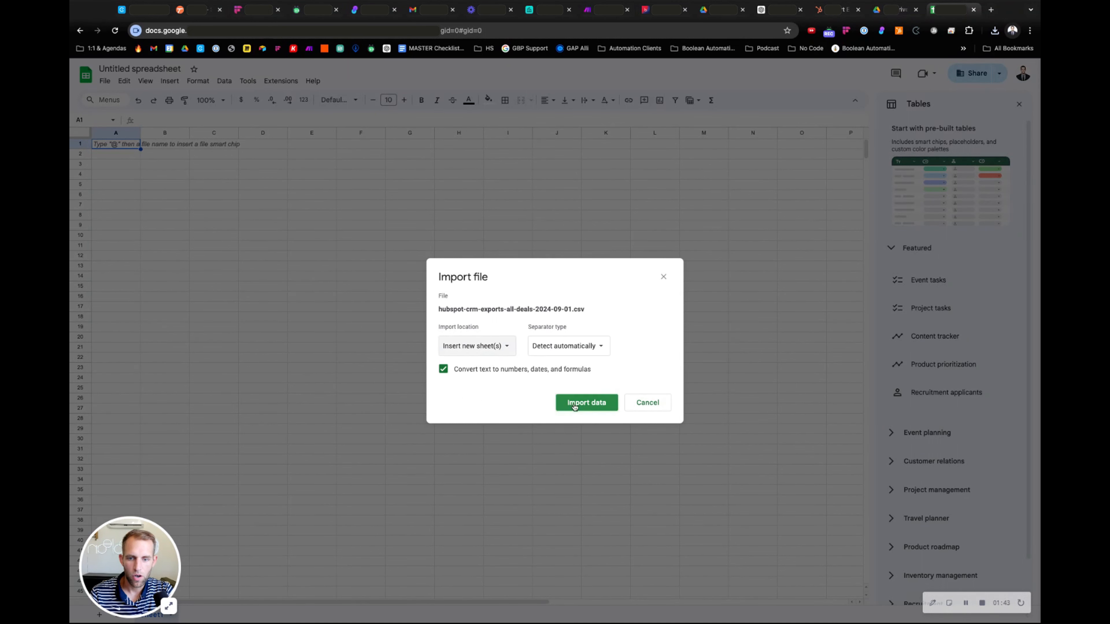
click(575, 406)
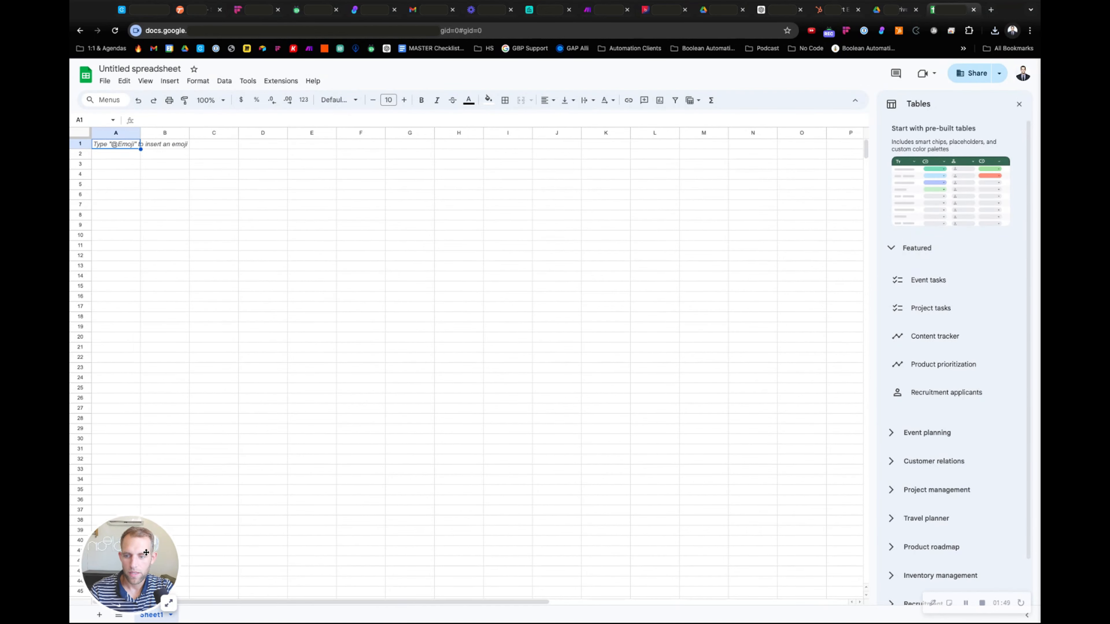
Rename the imported deals sheet as "HS Deal Data" and return to Sheet1.
drag(146, 551, 145, 513)
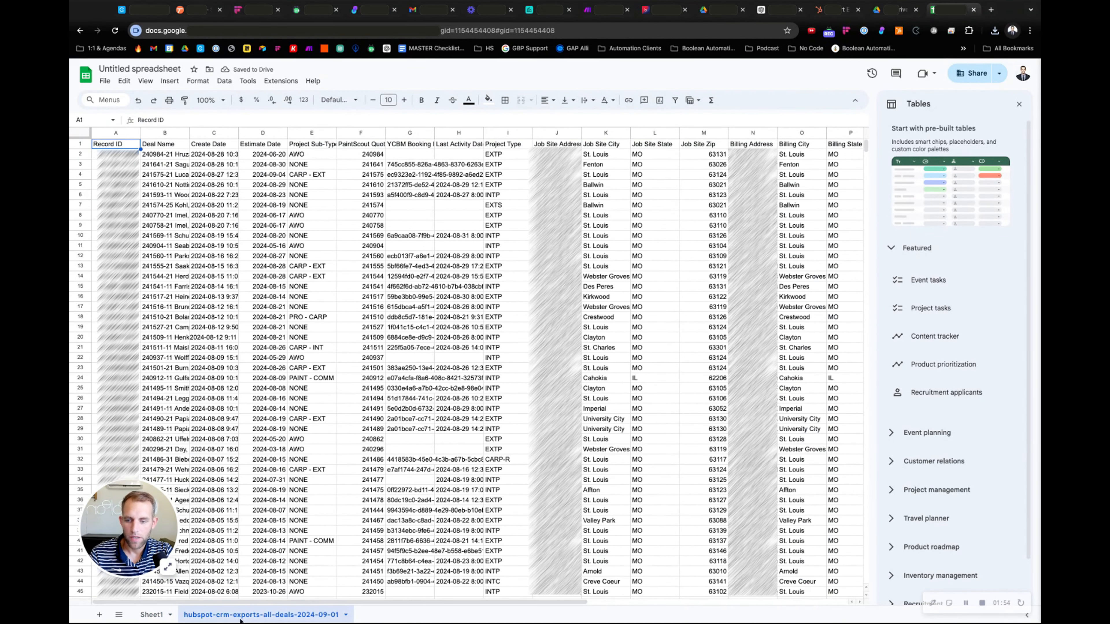
double_click(240, 615)
text(HS De)
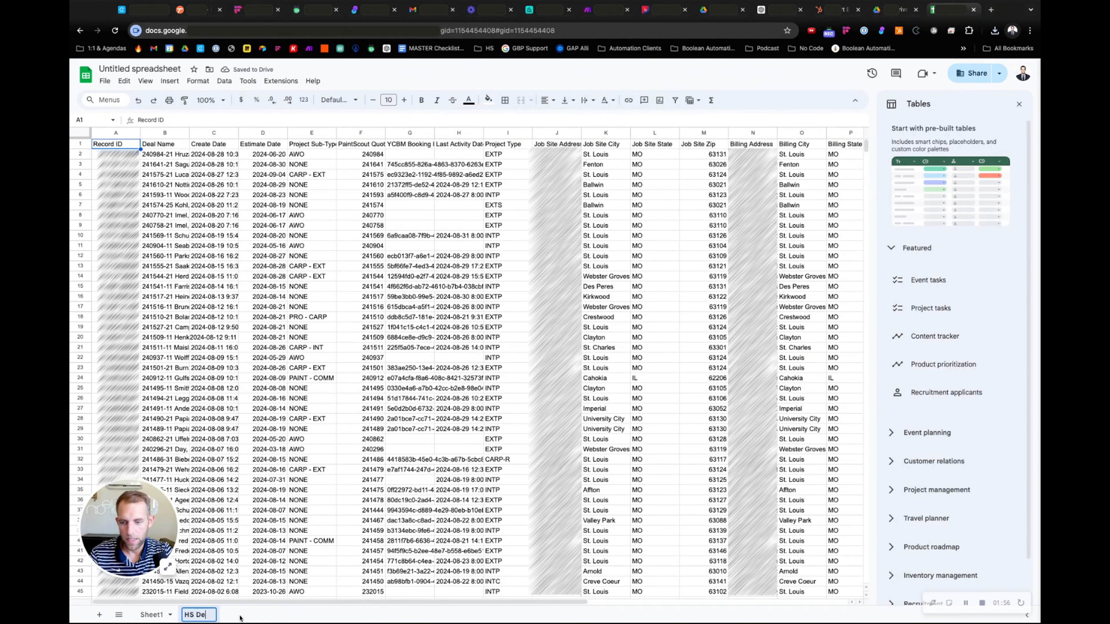
text(al Data)
click(151, 615)
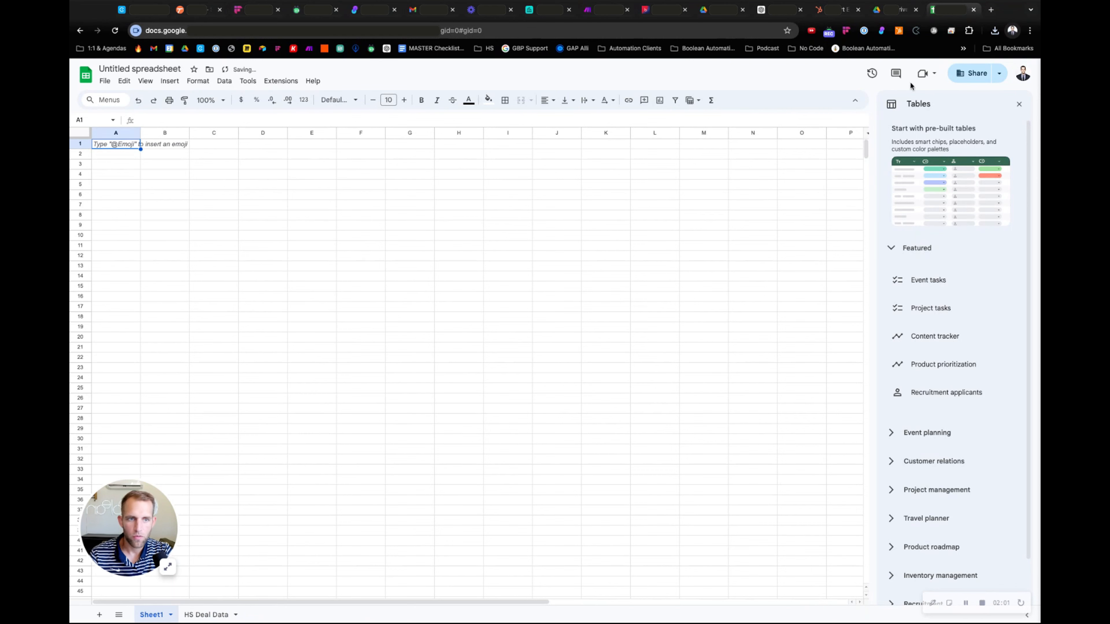
Copy the filled HS Deal ID values from the Projects table in Airtable into column A of Sheet1 in Google Sheets, starting at A1.
click(544, 10)
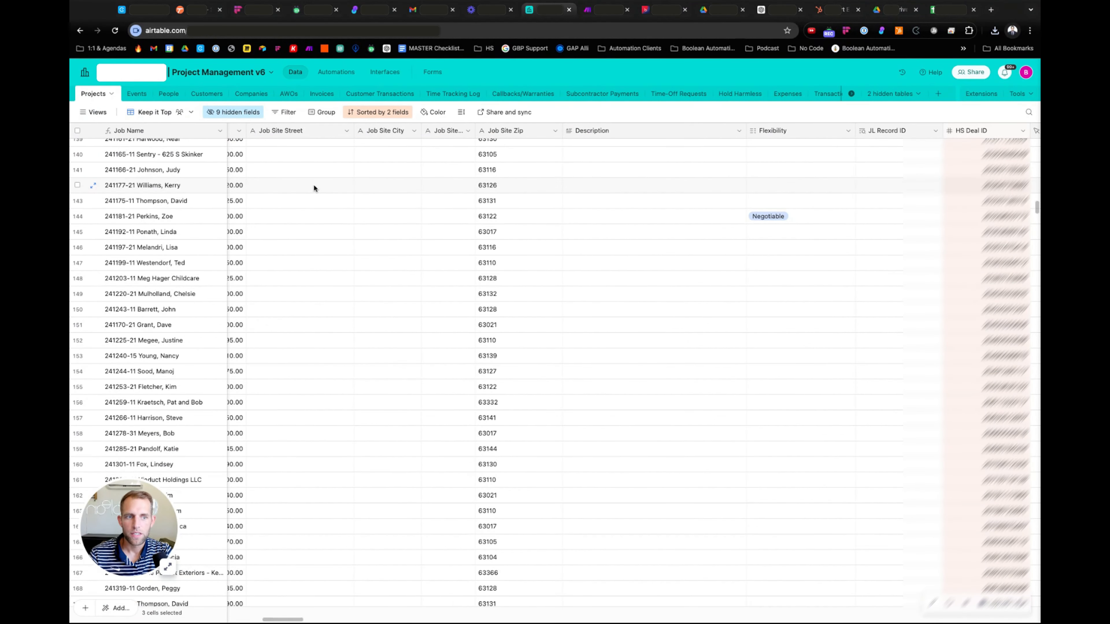
key(super+Tab)
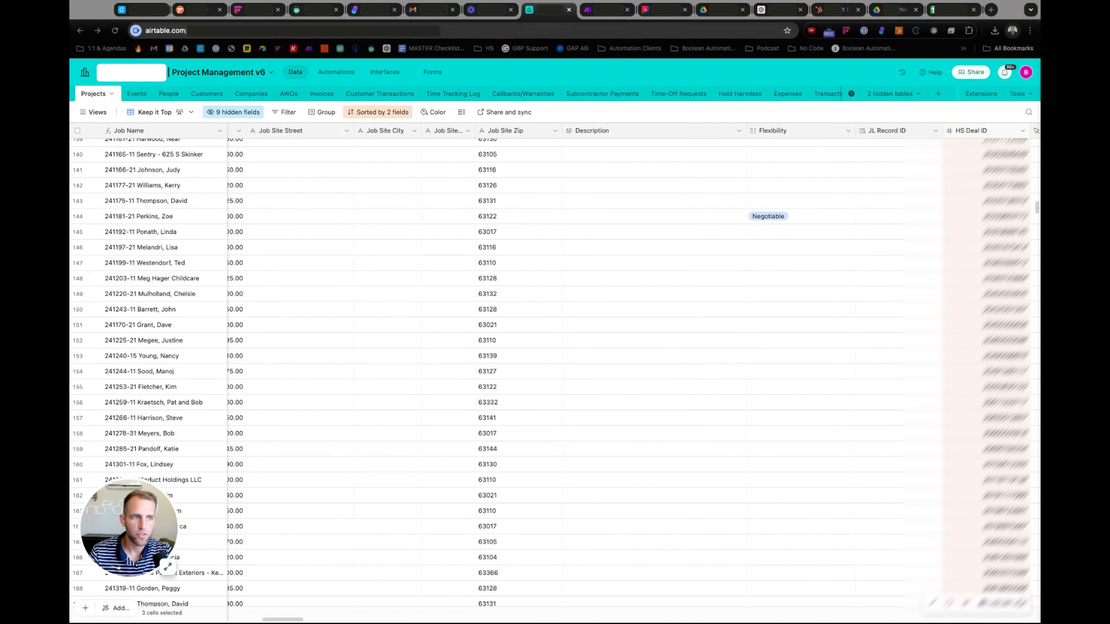
click(1037, 206)
drag(1037, 206, 1037, 146)
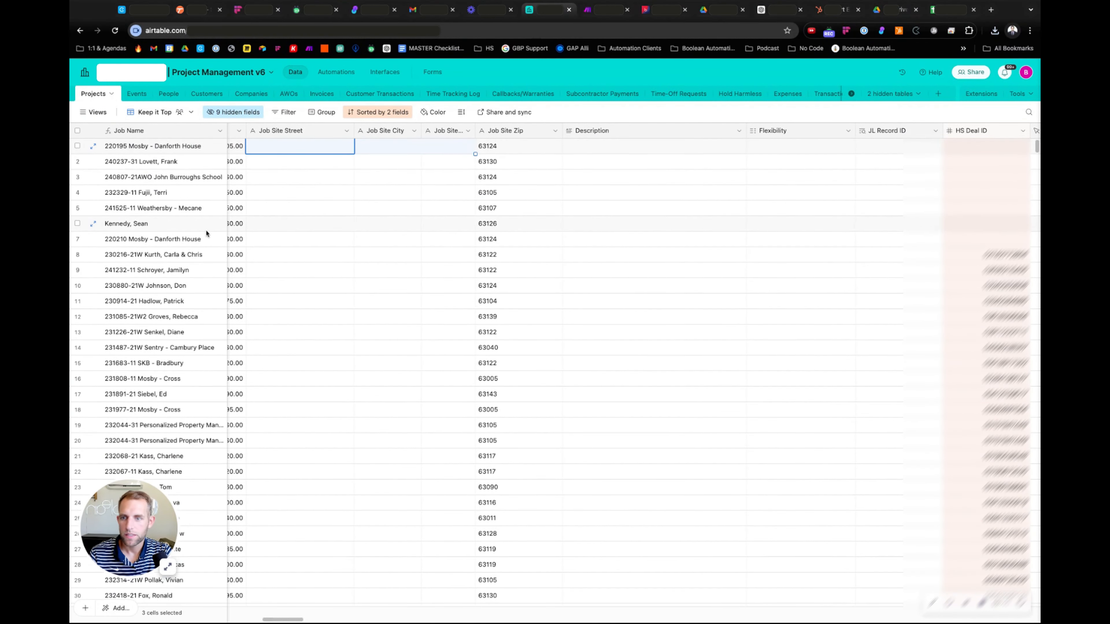
scroll(947, 262, right, 2)
click(948, 255)
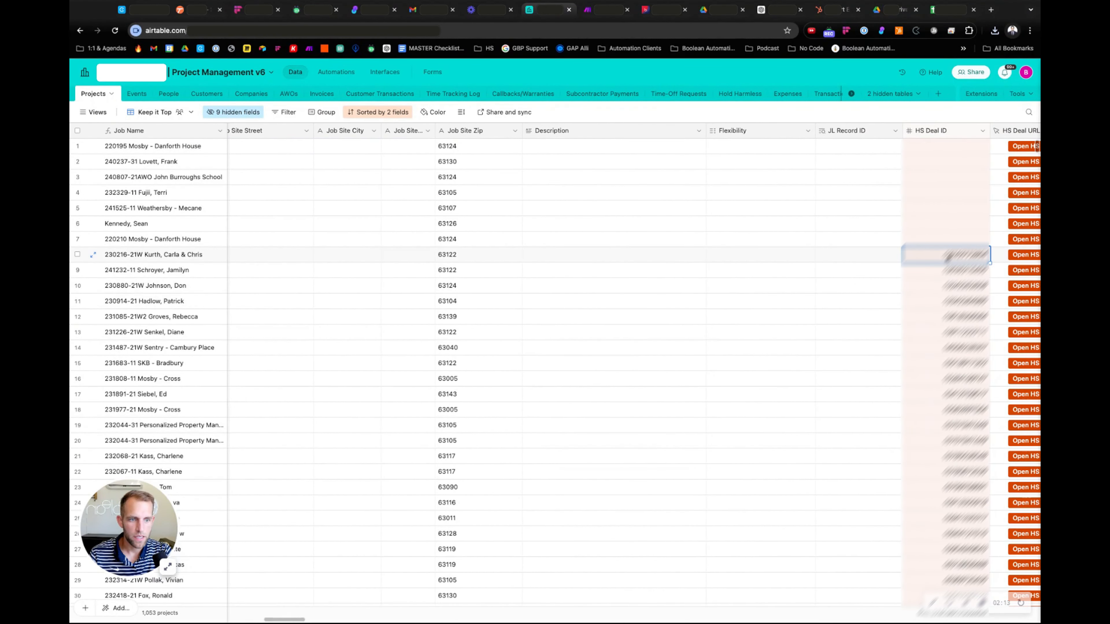
key(super+shift+Down)
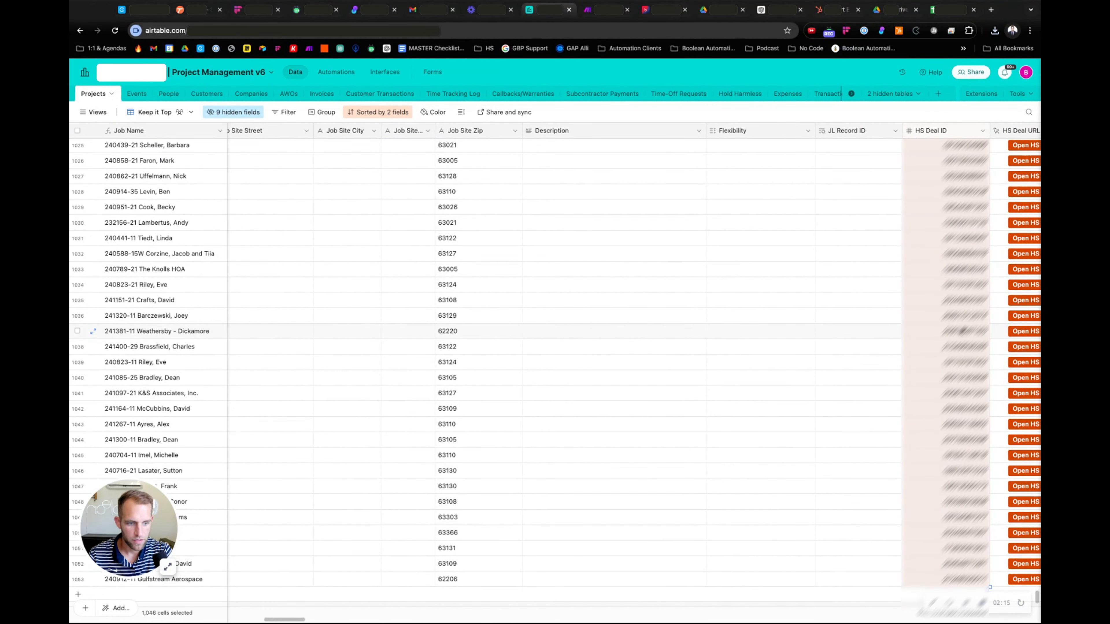
click(946, 10)
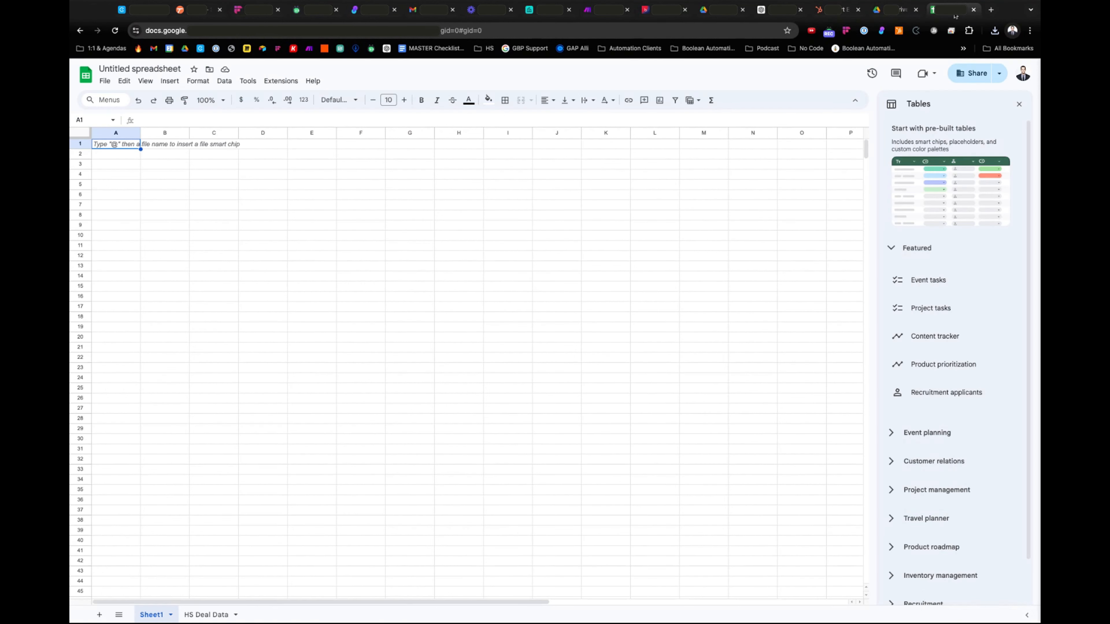
key(super+v)
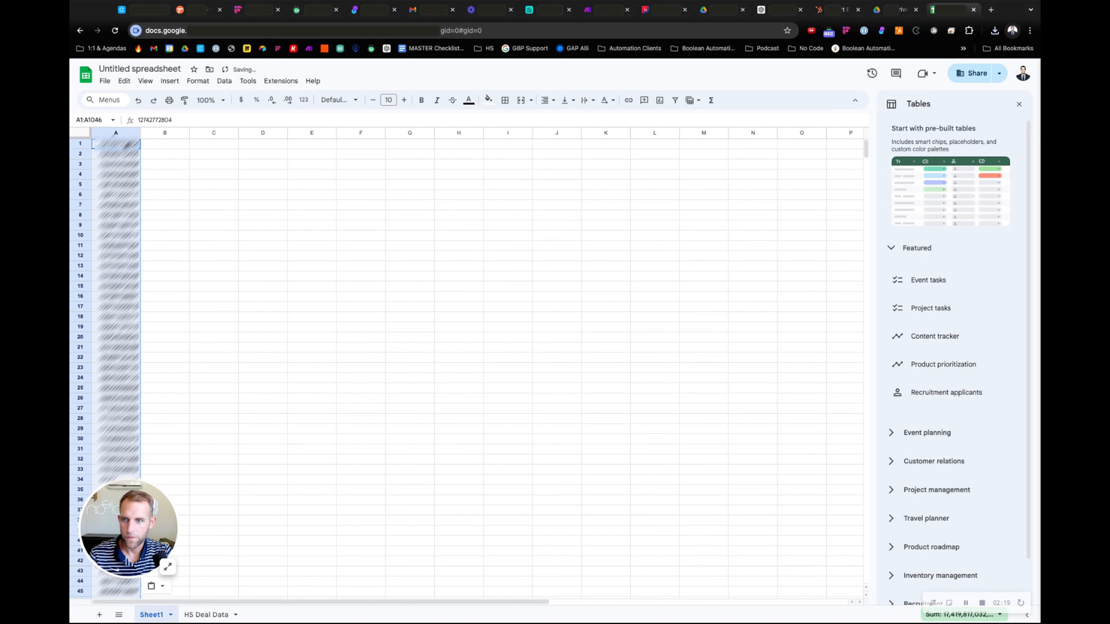
click(168, 146)
text(=)
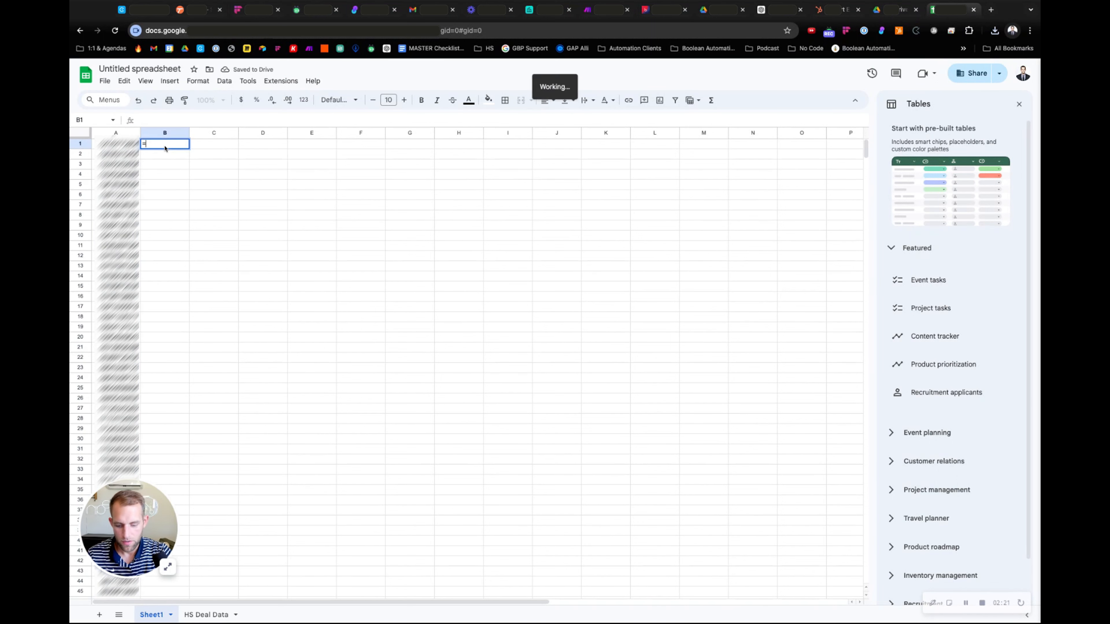
text(vlookup()
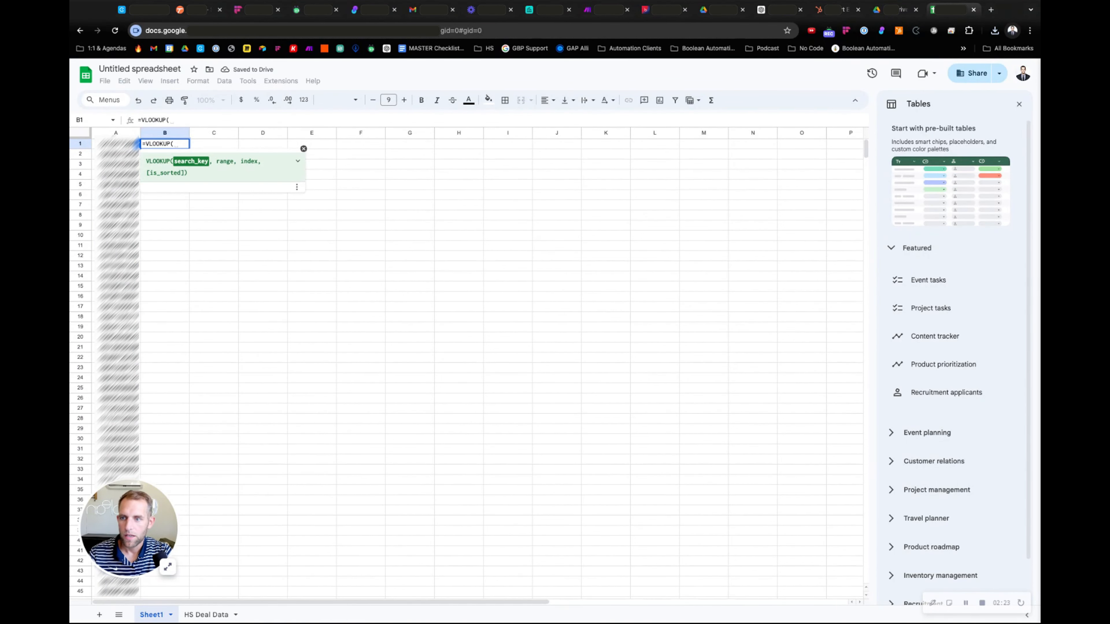
click(137, 144)
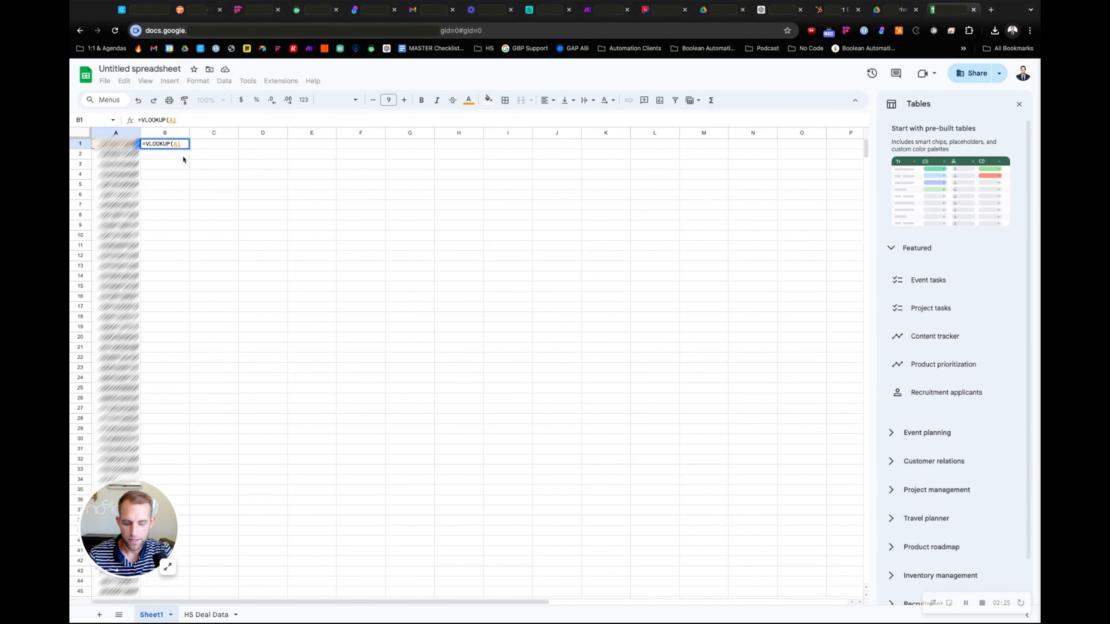
text(,)
click(209, 614)
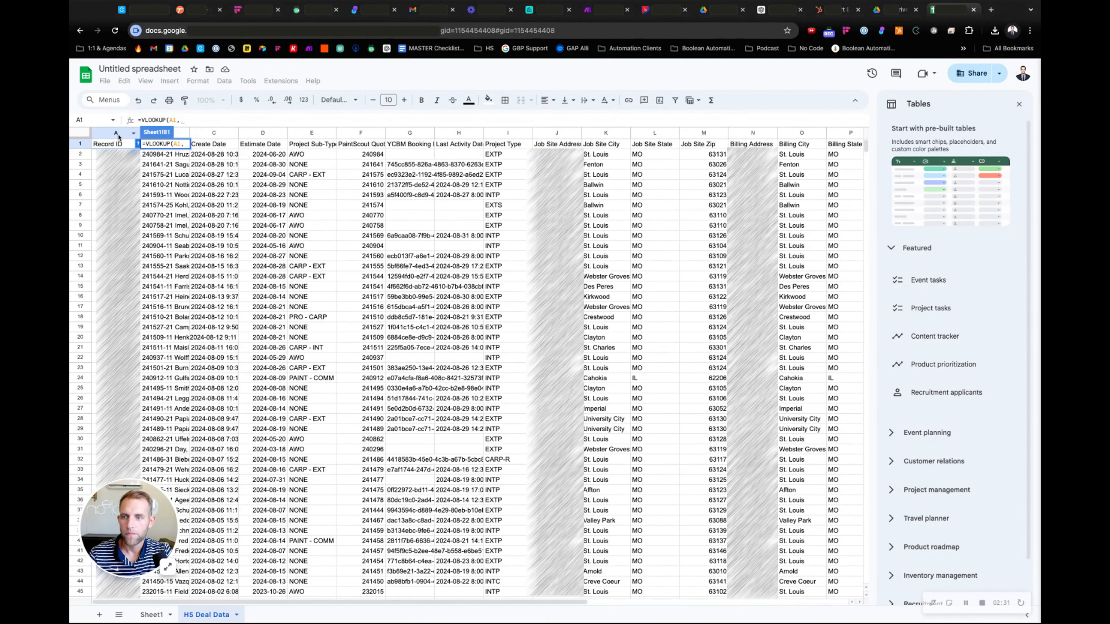
key(Escape)
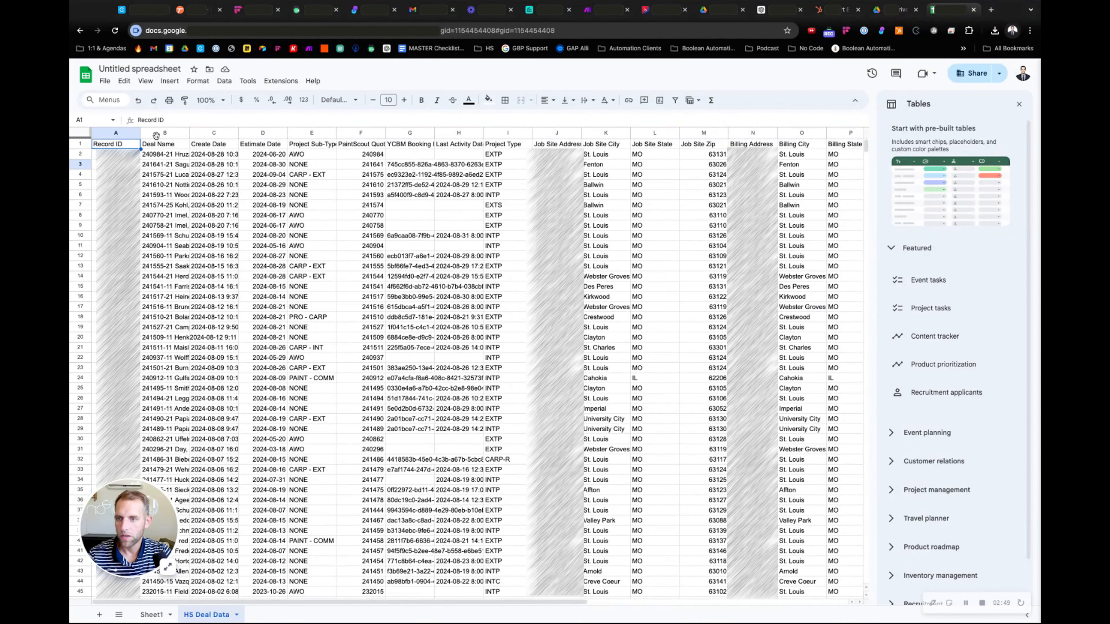
Delete the columns from Deal Name through Project Type in the HS Deal Data sheet.
click(164, 133)
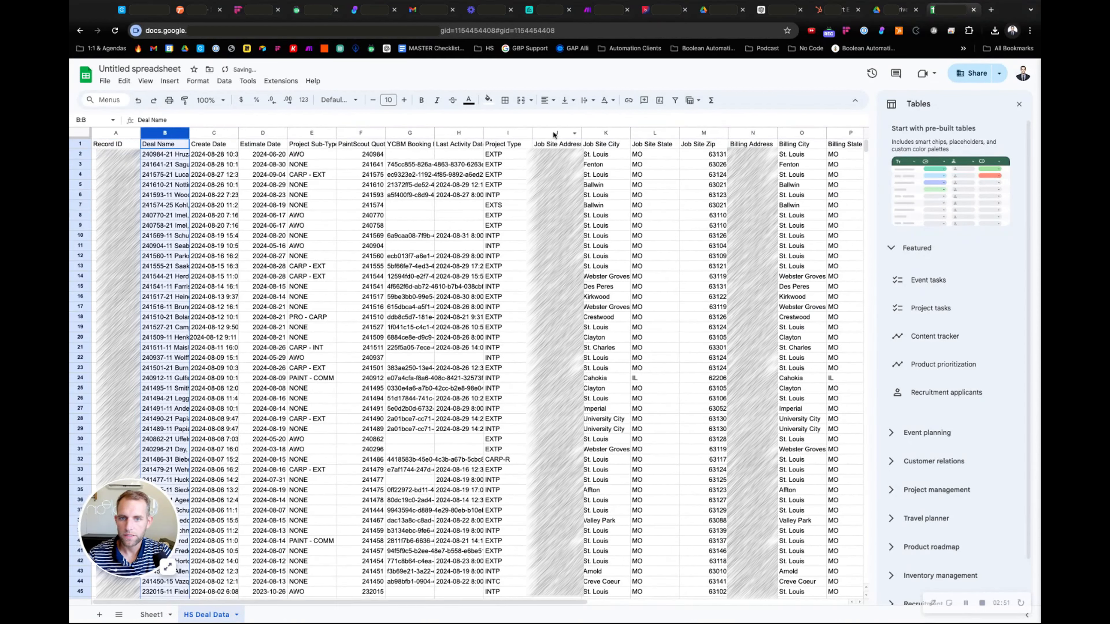
shift+click(501, 133)
right_click(502, 133)
click(532, 243)
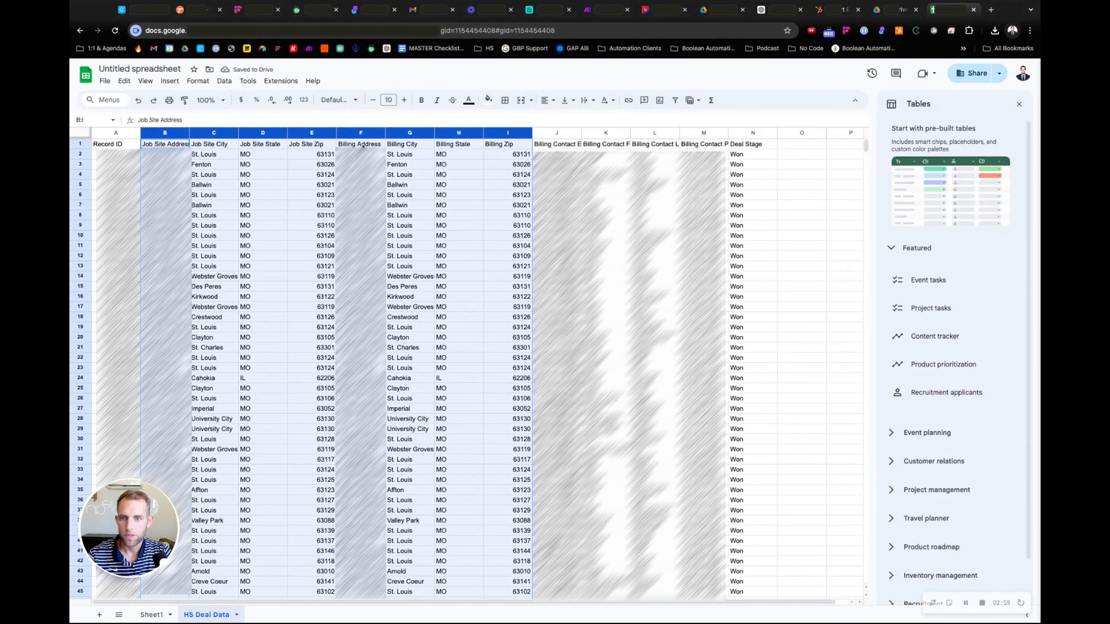
click(557, 133)
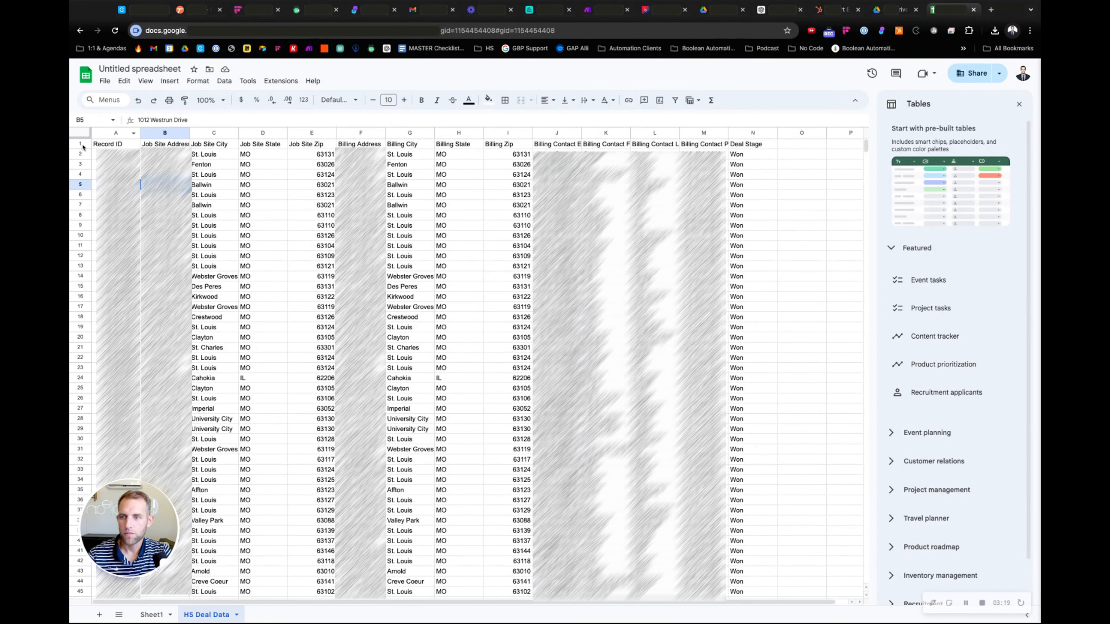
Freeze the header row and move the billing contact first and last name columns ahead of the billing contact email column.
click(83, 148)
click(145, 81)
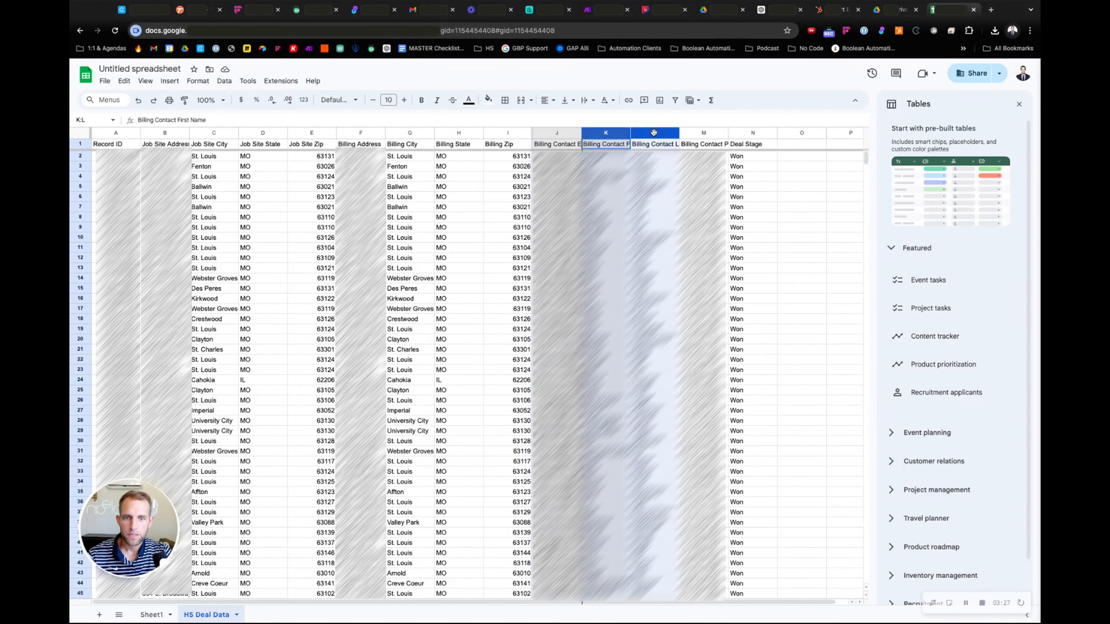
drag(653, 132, 575, 135)
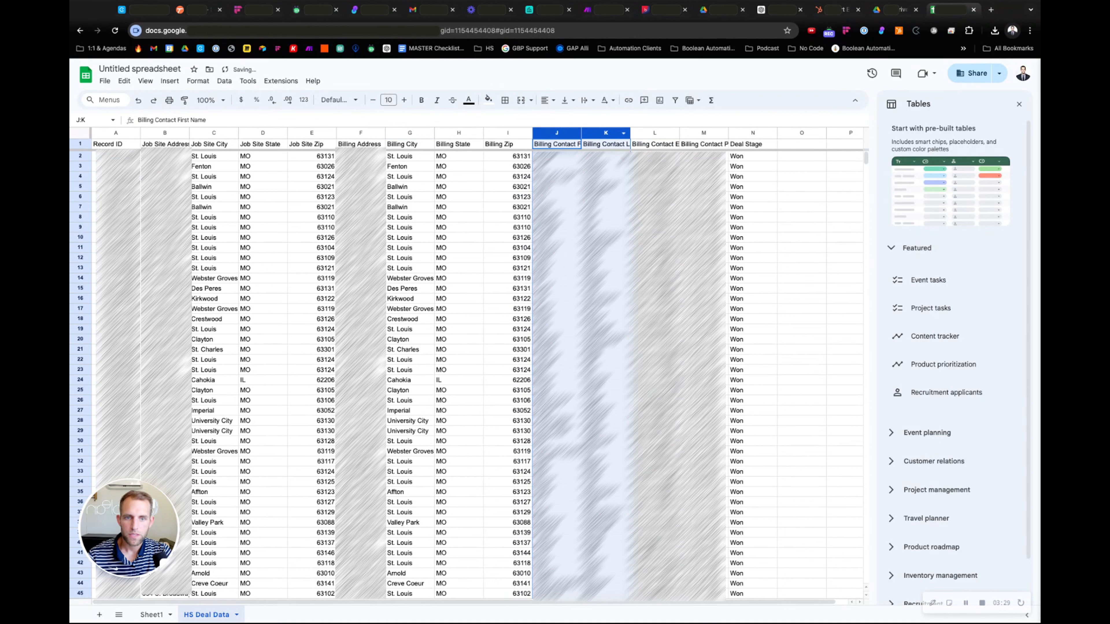
Delete the Deal Stage column from the HS Deal Data sheet.
click(748, 132)
right_click(747, 132)
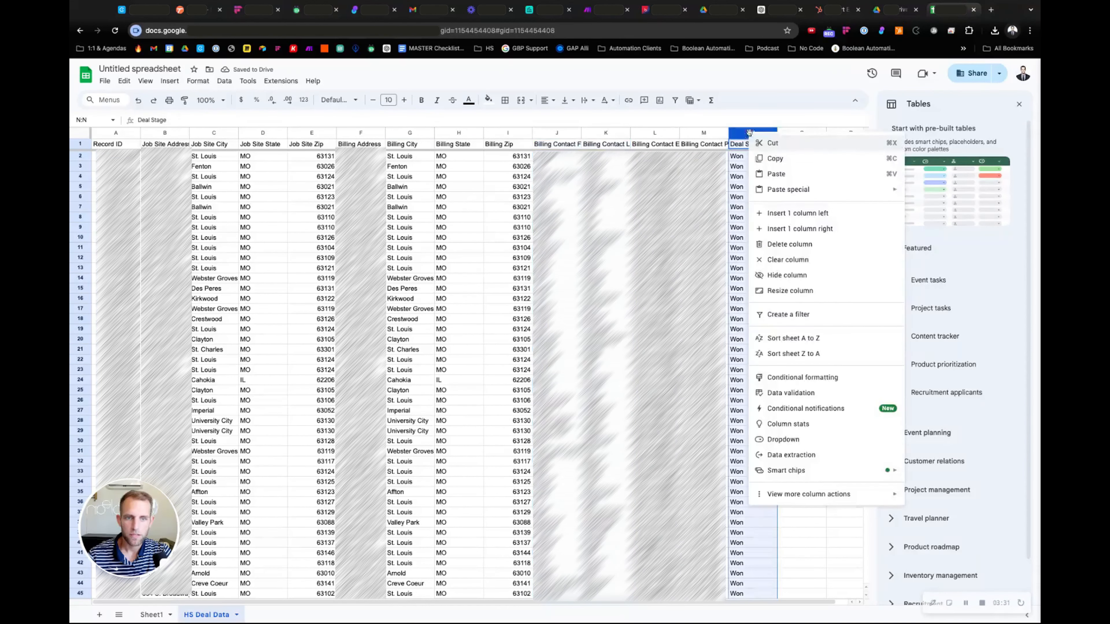
click(780, 246)
click(516, 248)
Start a VLOOKUP formula in B1 of Sheet1 that references columns A:M of the HS Deal Data sheet.
click(152, 614)
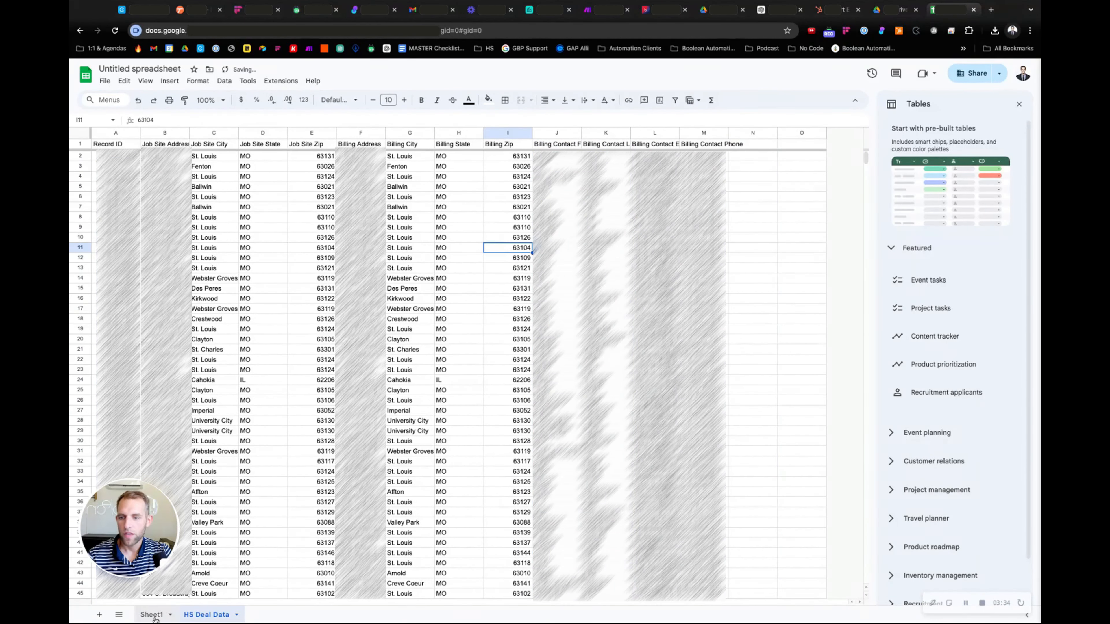
text(=c)
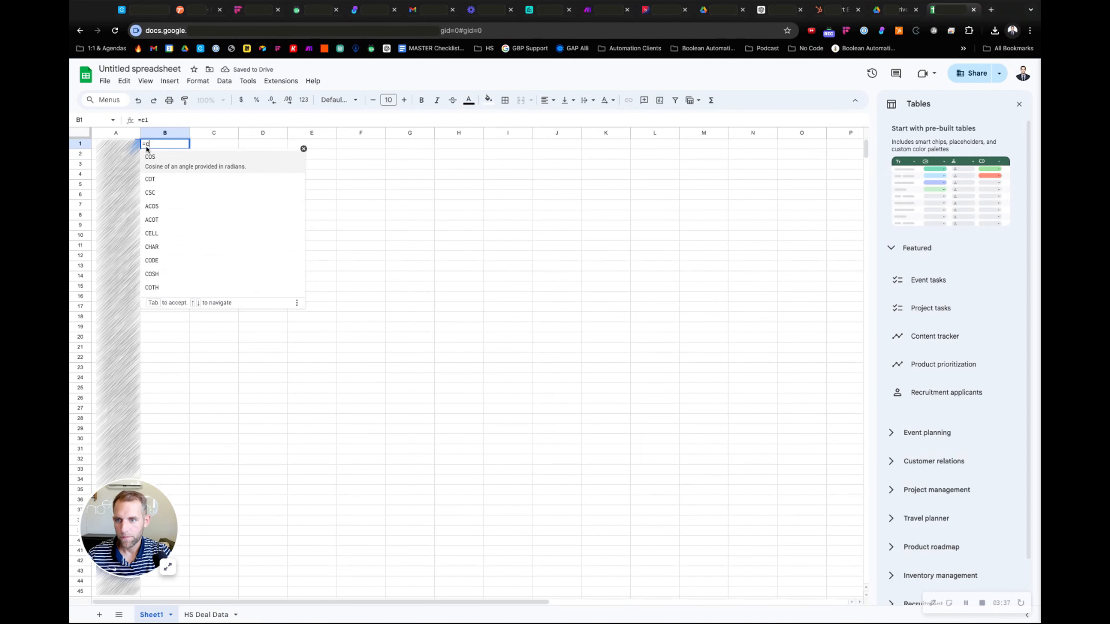
key(BackSpace)
text(VLOOKUP()
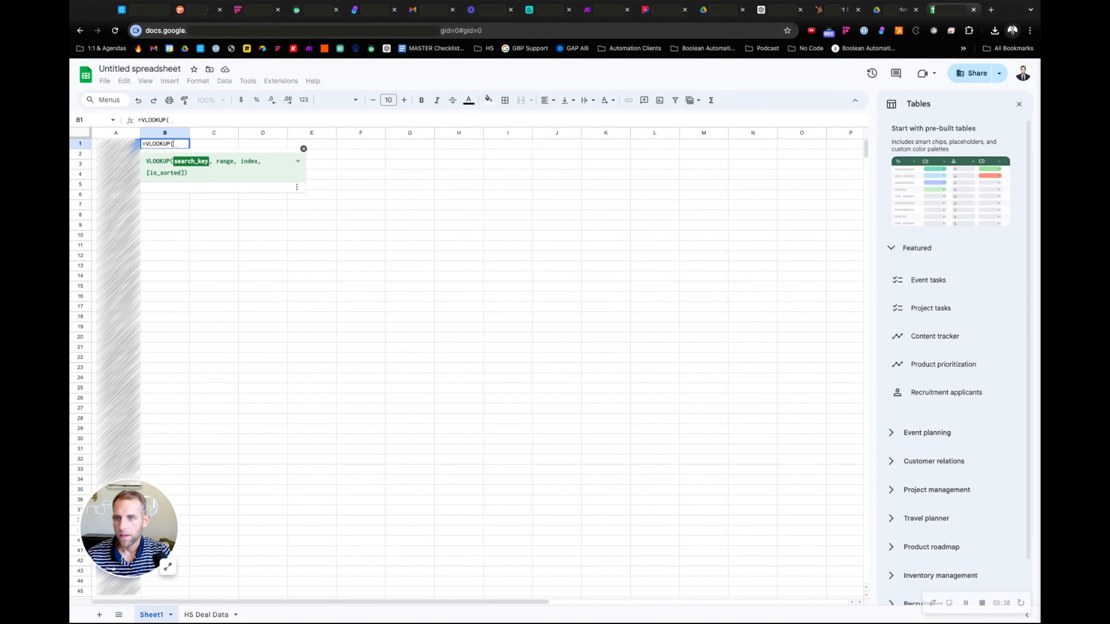
click(127, 144)
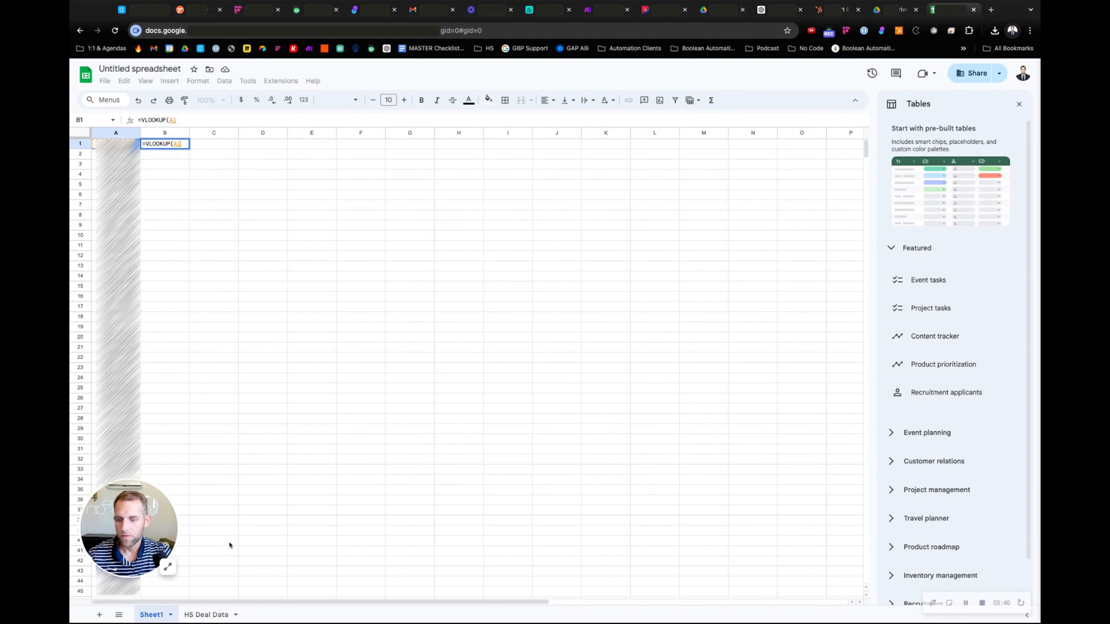
click(206, 614)
drag(104, 136, 704, 133)
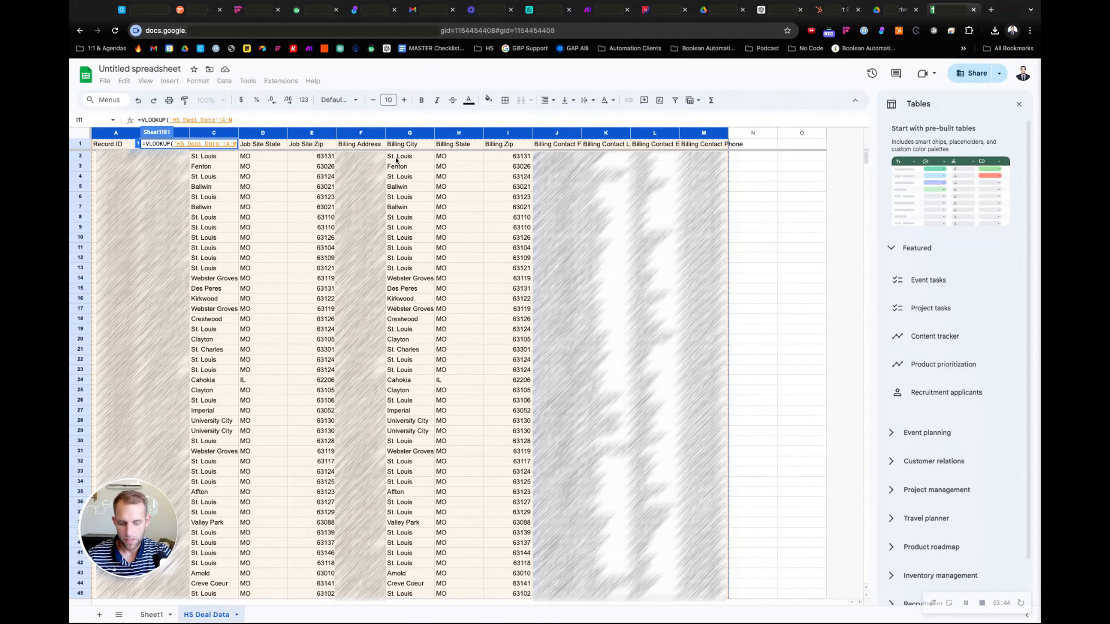
key(Return)
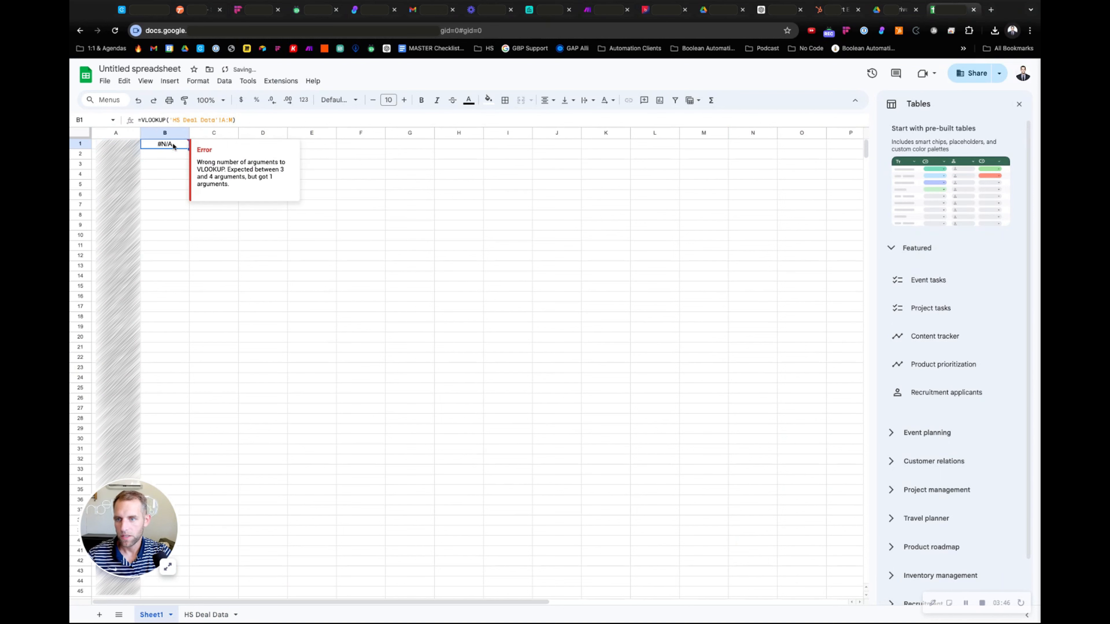
Complete the formula in B1 as =VLOOKUP(A1,'HS Deal Data'!A:M,2,FALSE).
double_click(174, 144)
text(,)
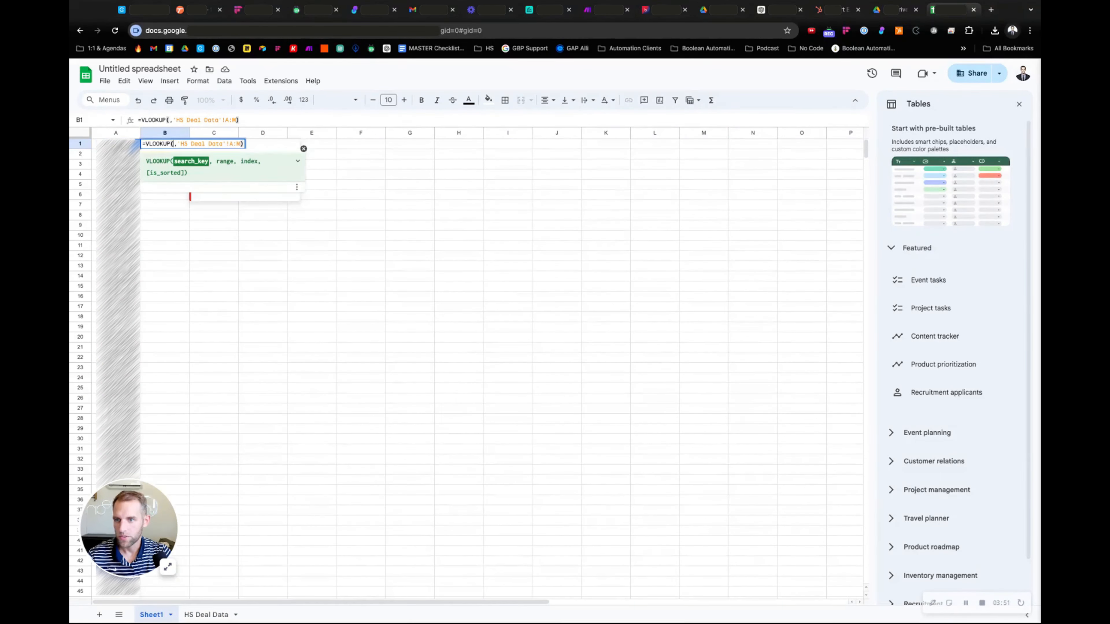
click(116, 144)
click(247, 144)
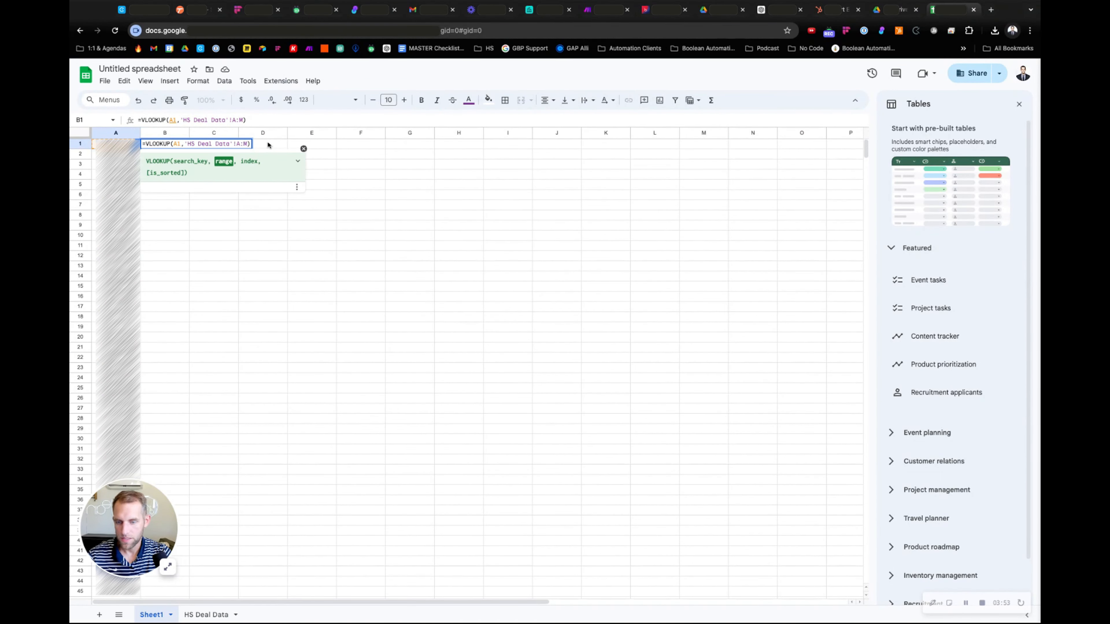
text(,)
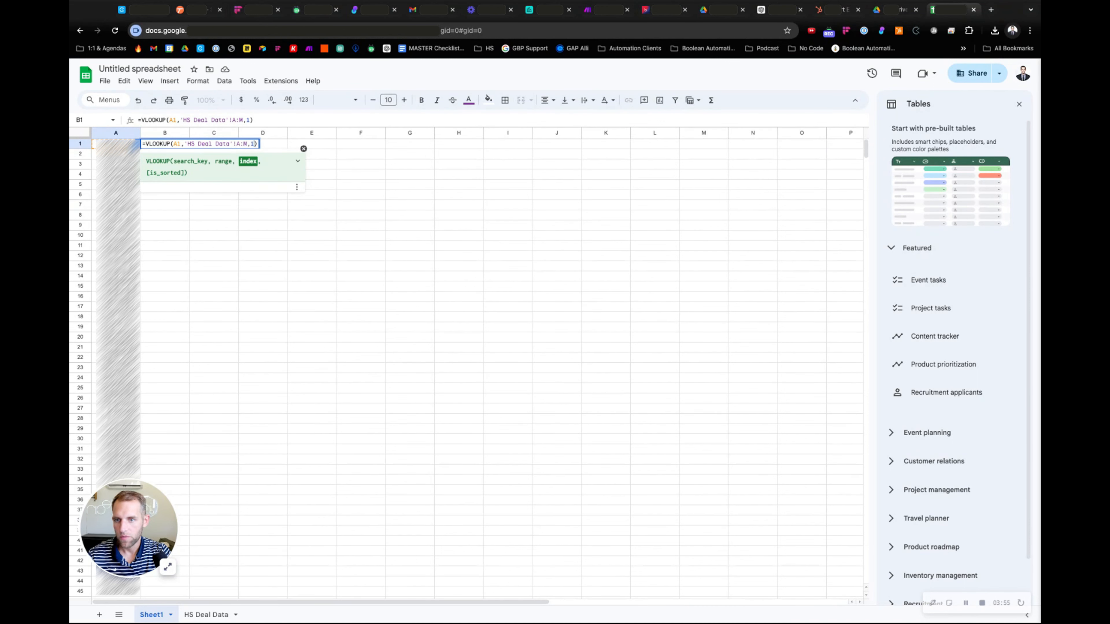
text(2)
text(,FALSE)
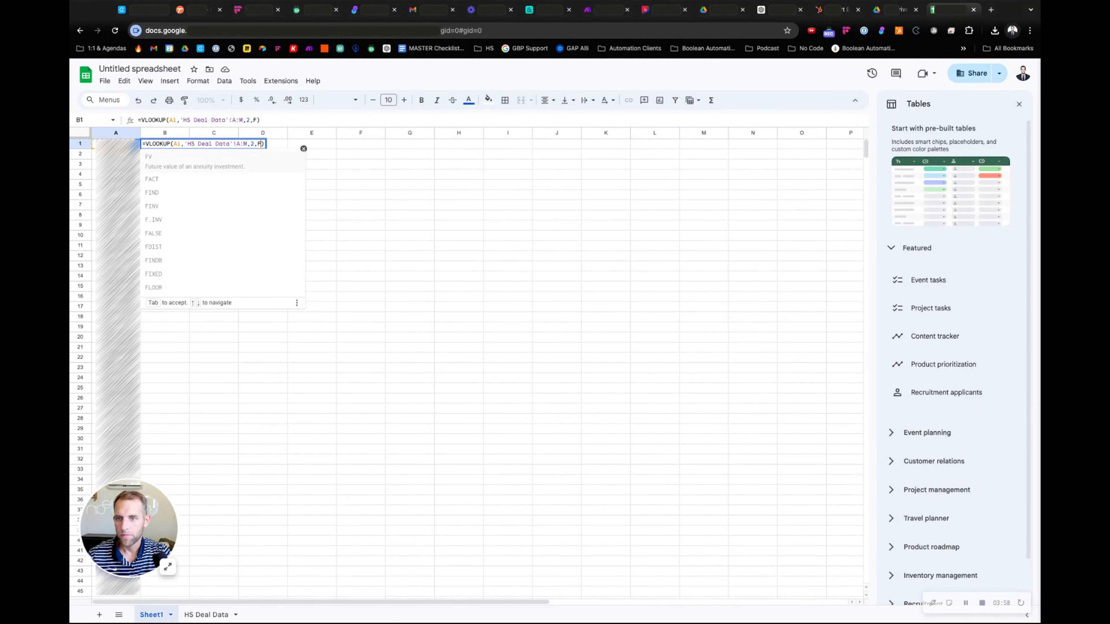
key(Return)
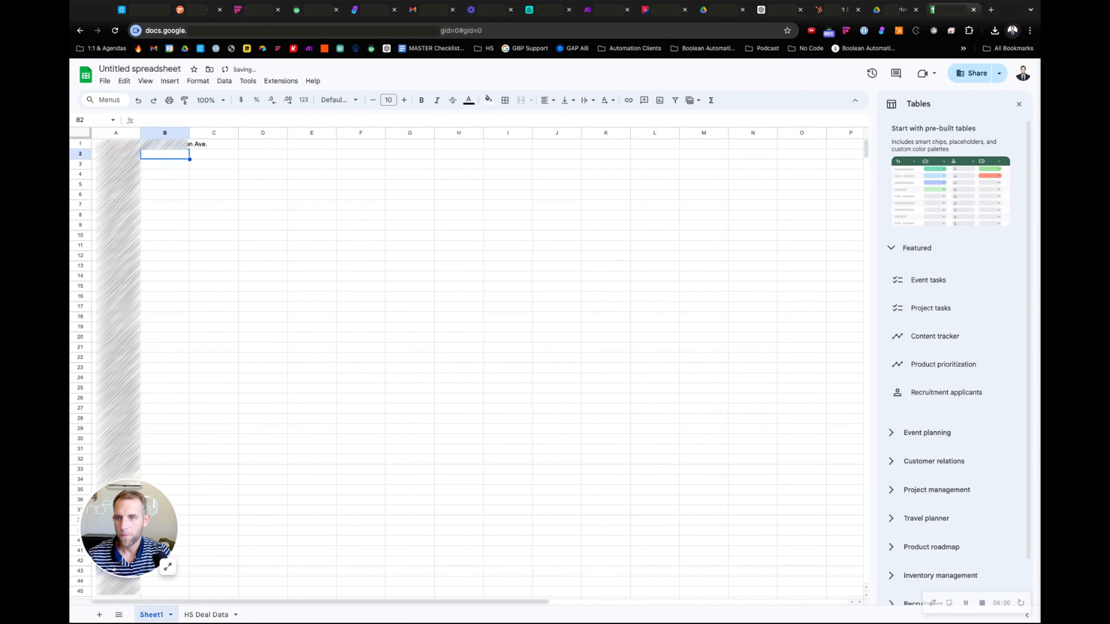
Insert one empty row above row 1 in Sheet1 for column headers.
right_click(83, 145)
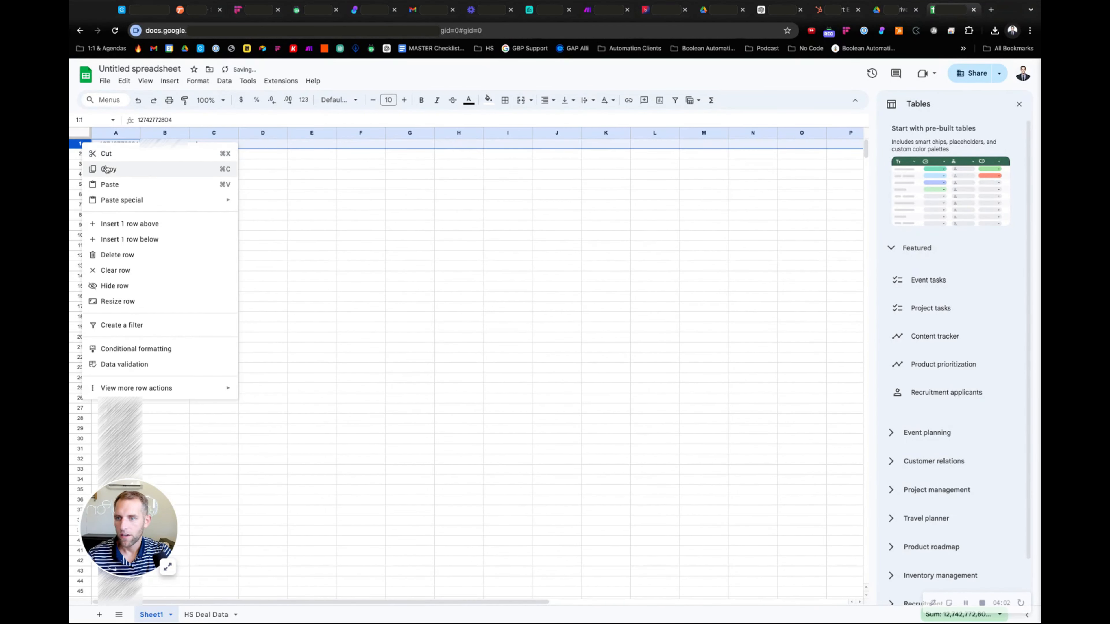
click(127, 220)
click(312, 205)
Copy the headers Job Site Address through Billing Contact Phone from HS Deal Data into row 1 of Sheet1, starting at B1.
click(218, 614)
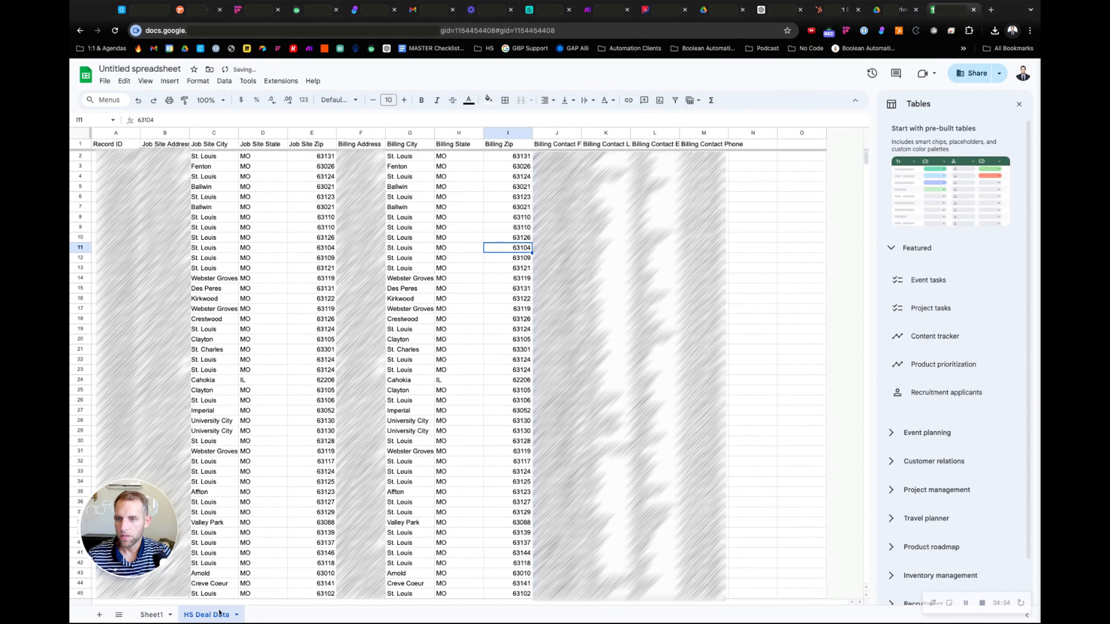
drag(150, 145, 708, 149)
click(152, 615)
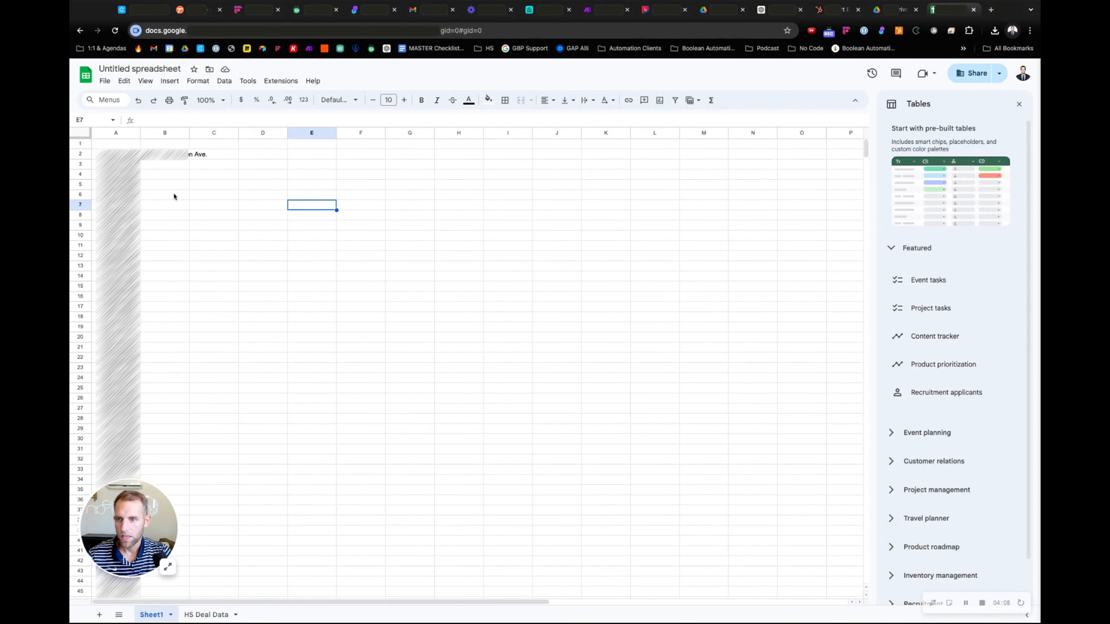
click(164, 145)
text(Job Site Address	Job Site City	Job Site State	Job Site Zip	Billing Address	Billing City	Billing State	Billing Zip	Billing Contact First Name	Billing Contact Last Name	Billing Contact Email	Billing Contact Phone)
Try to extend the B2 lookup formula into C2 and set its column index to 3.
click(183, 155)
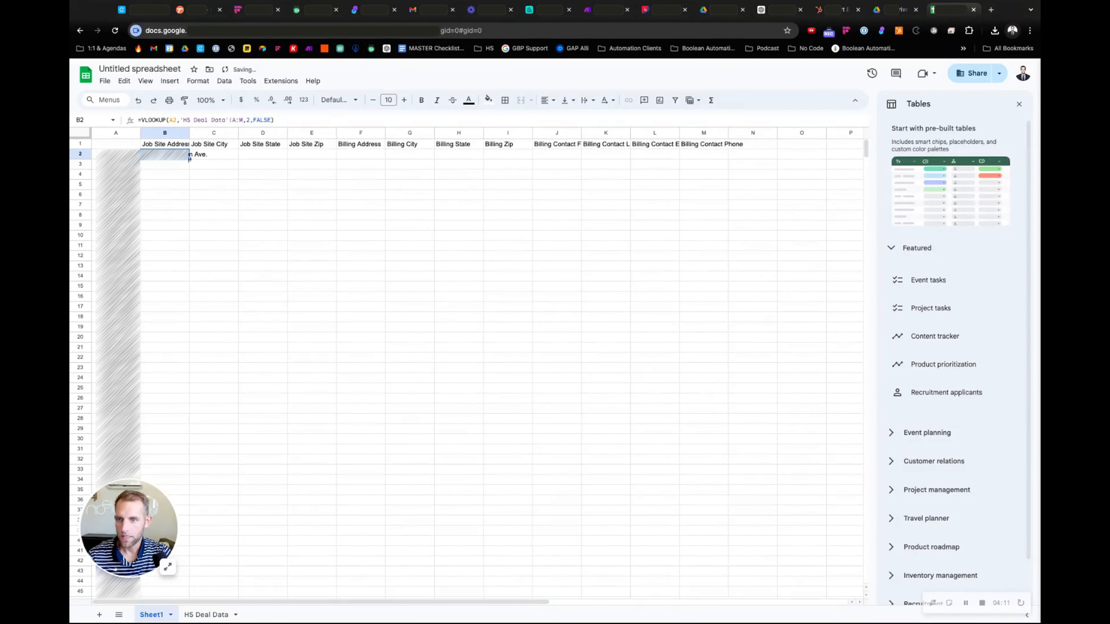
drag(189, 158, 212, 157)
double_click(217, 155)
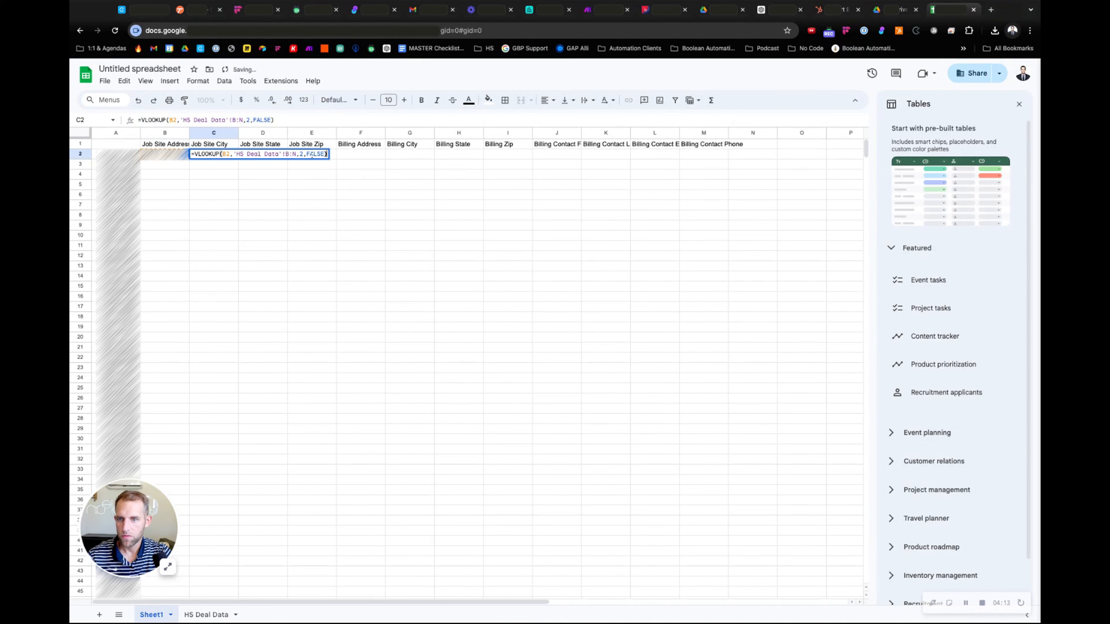
double_click(300, 155)
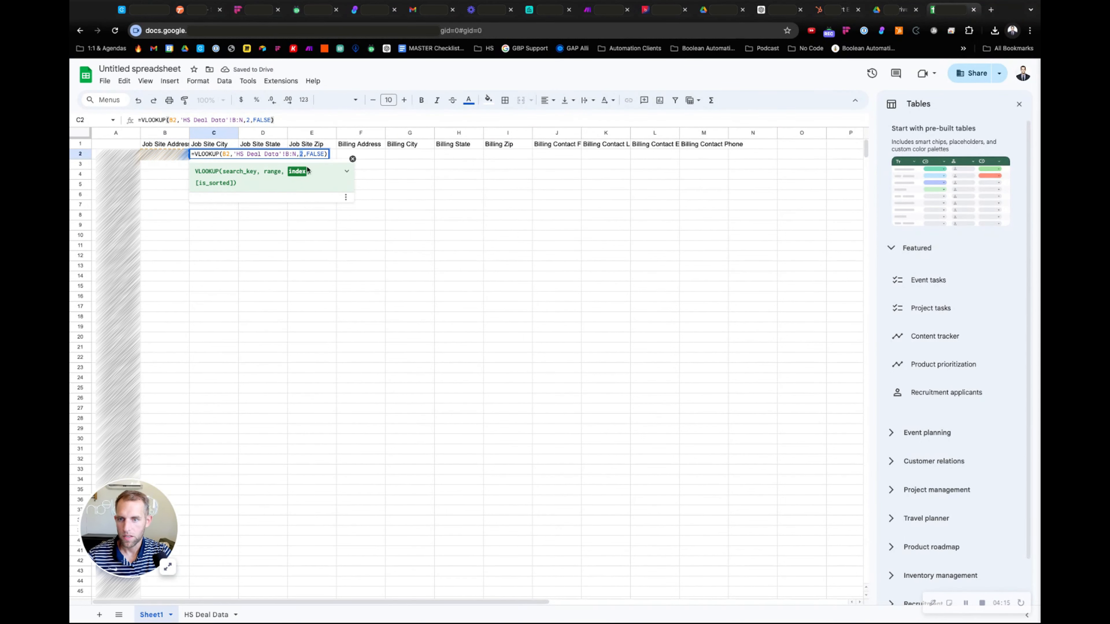
text(3)
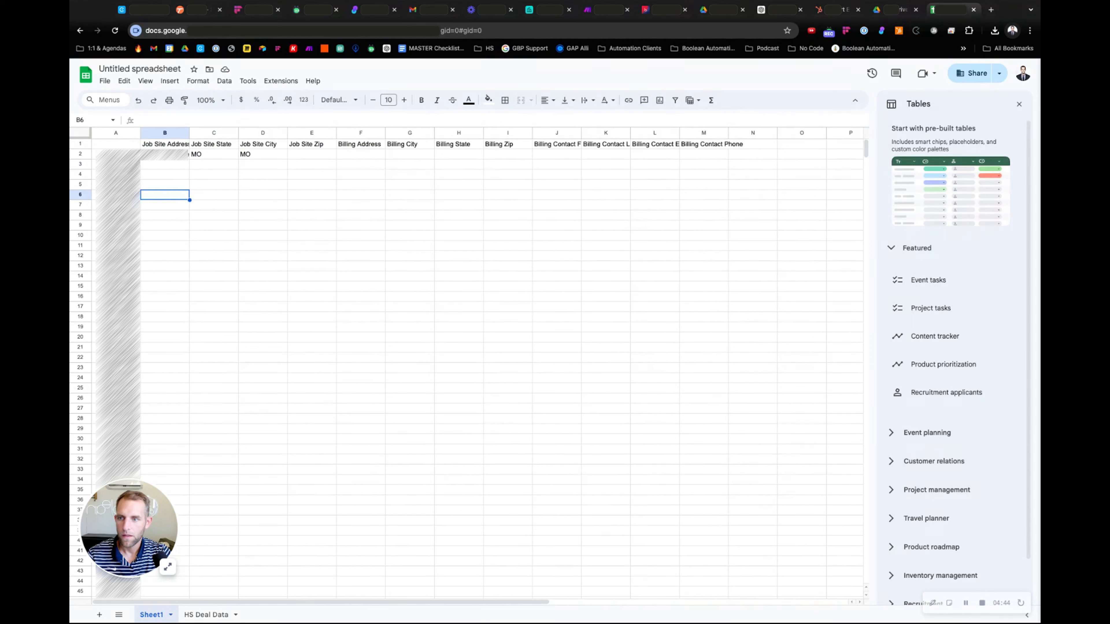
Anchor the column references in B2 so the formula reads =VLOOKUP($A2,'HS Deal Data'!$A:$M,2,FALSE).
click(136, 154)
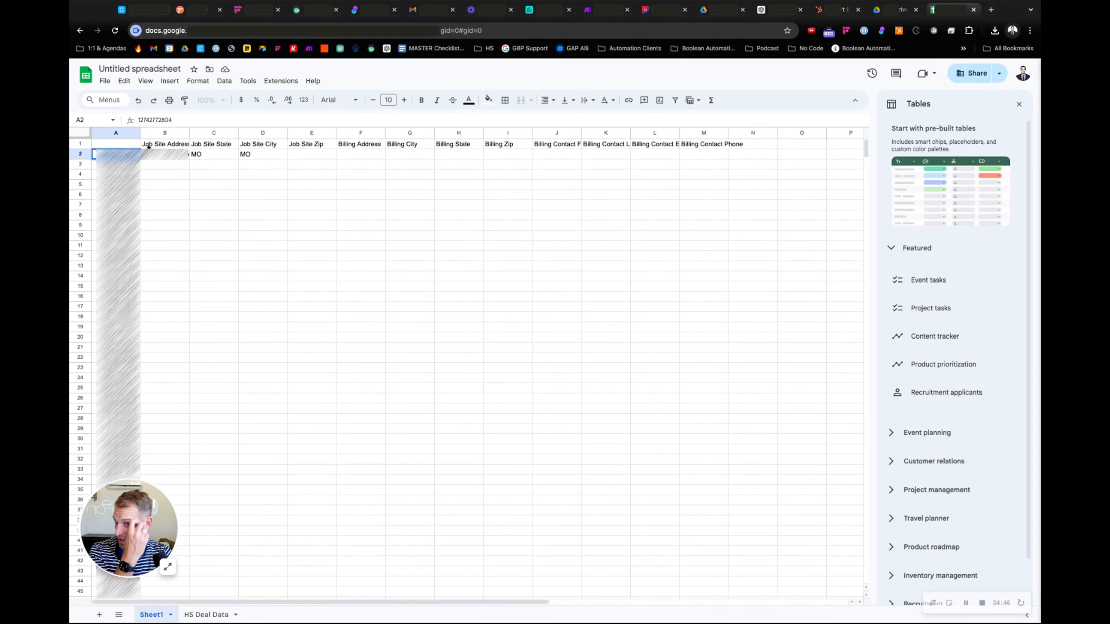
double_click(160, 154)
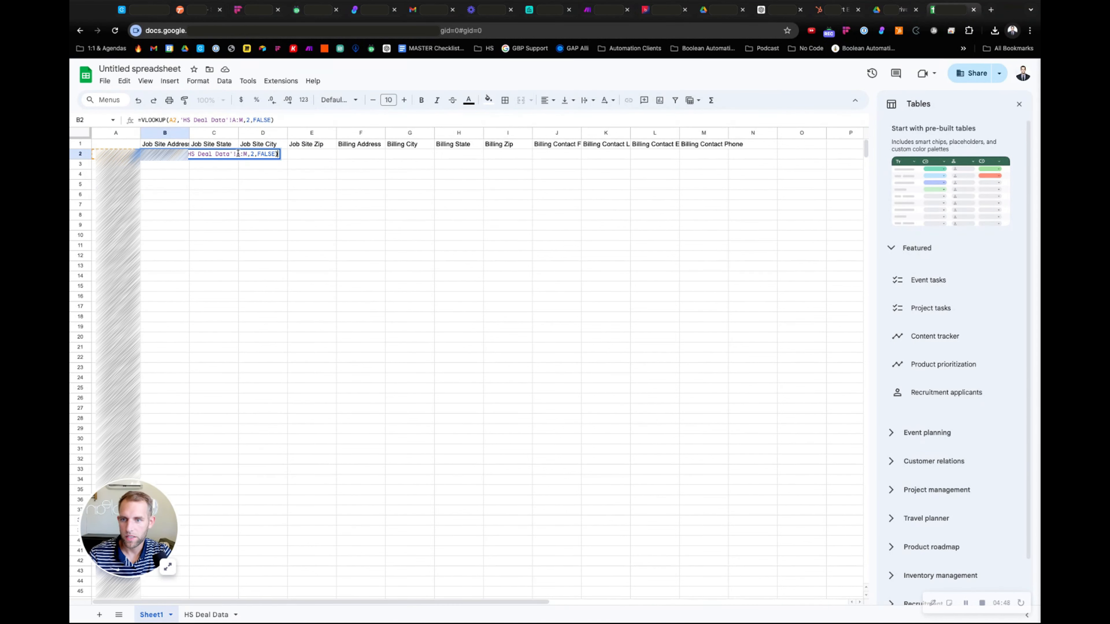
click(238, 154)
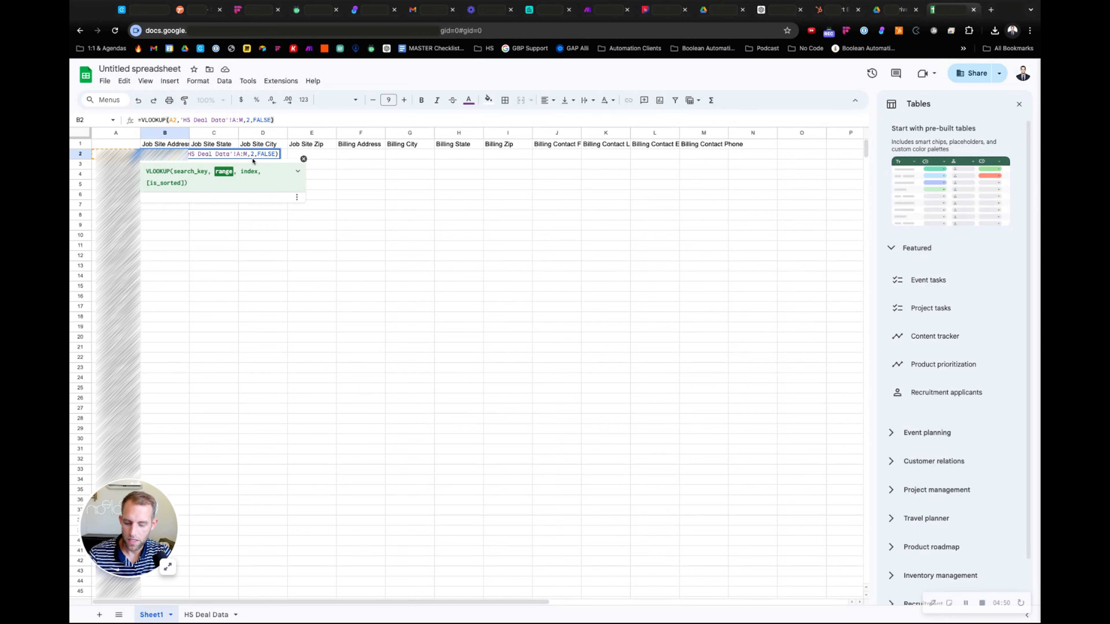
text($)
key(Right)
key(Right)
text($)
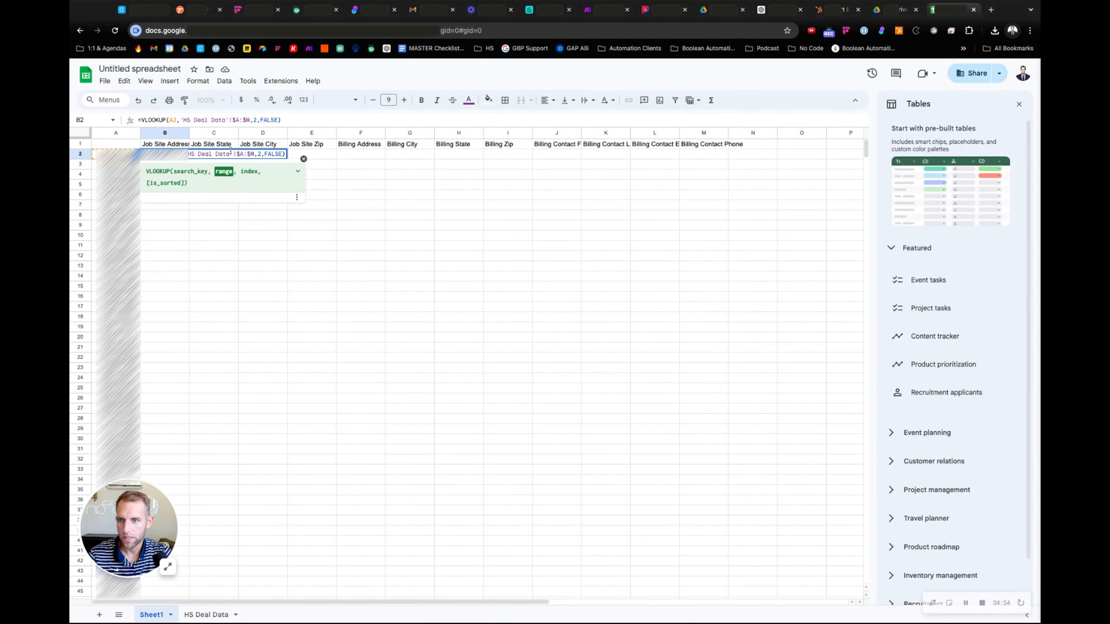
click(174, 153)
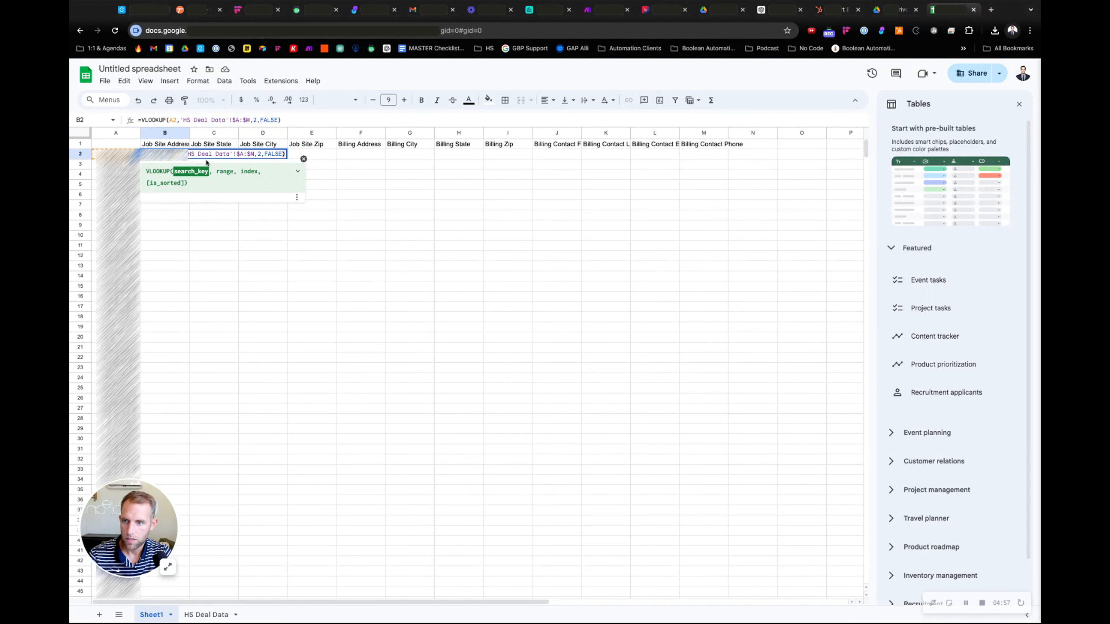
text($)
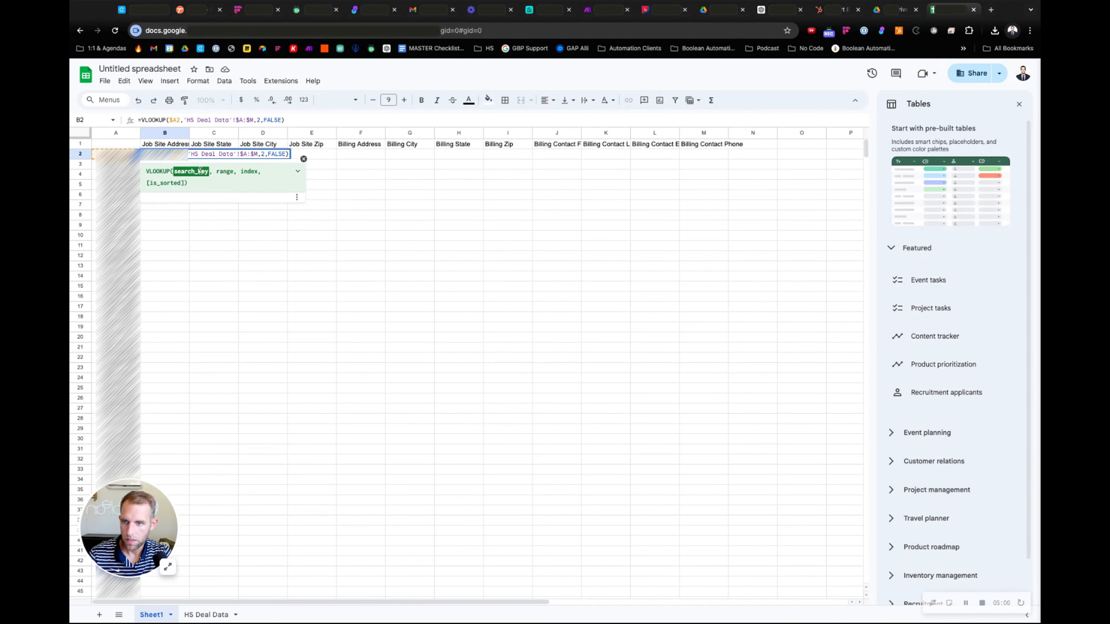
key(Return)
Fill the anchored B2 formula into C2 and set its column index to 3.
click(181, 157)
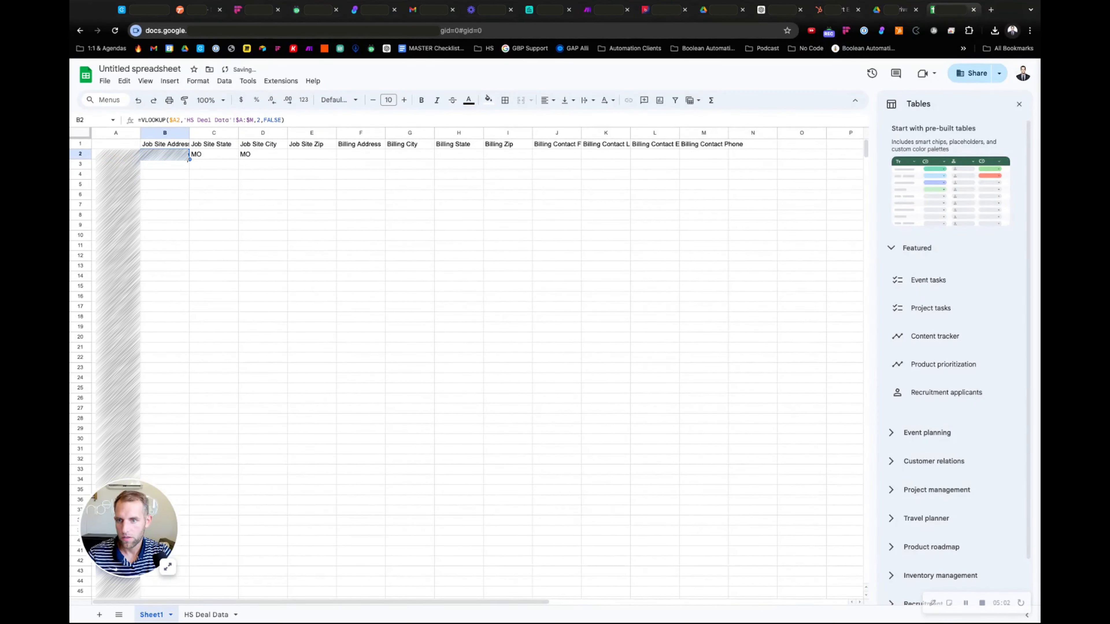
drag(189, 159, 227, 158)
double_click(232, 157)
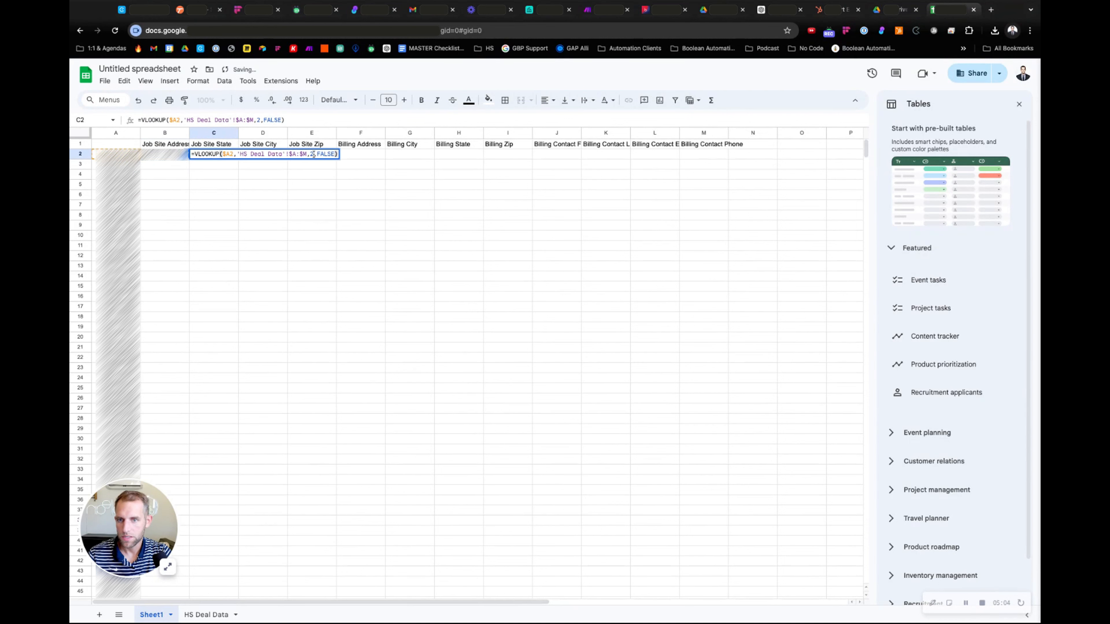
double_click(313, 154)
text(3)
click(311, 219)
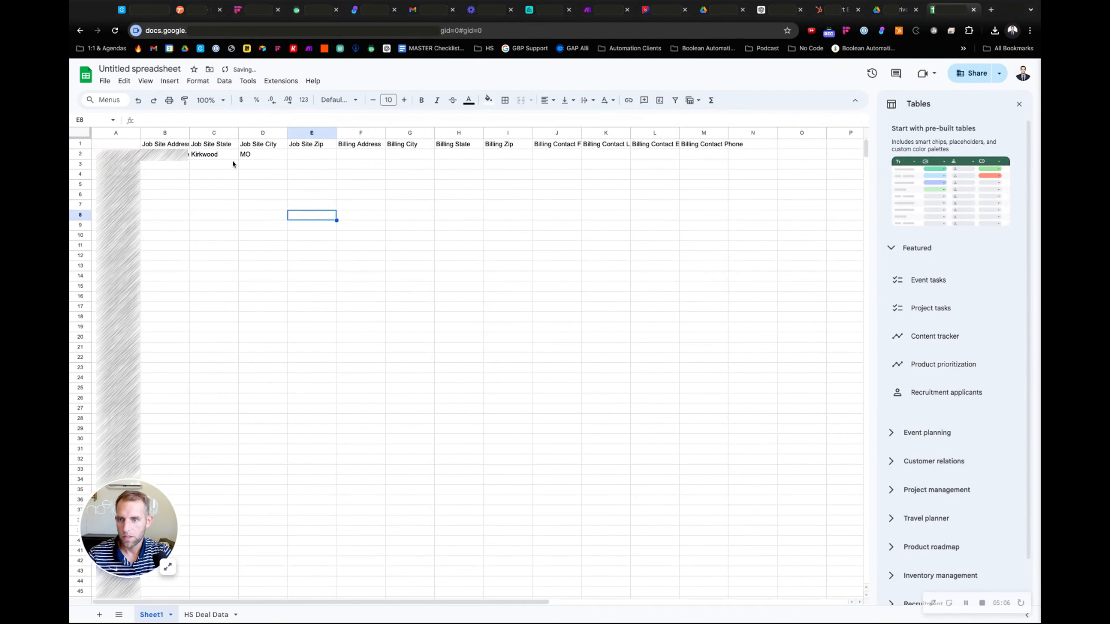
Fill the C2 lookup formula into D2 and set D2's column index to 4.
click(232, 156)
drag(238, 159, 313, 161)
key(Right)
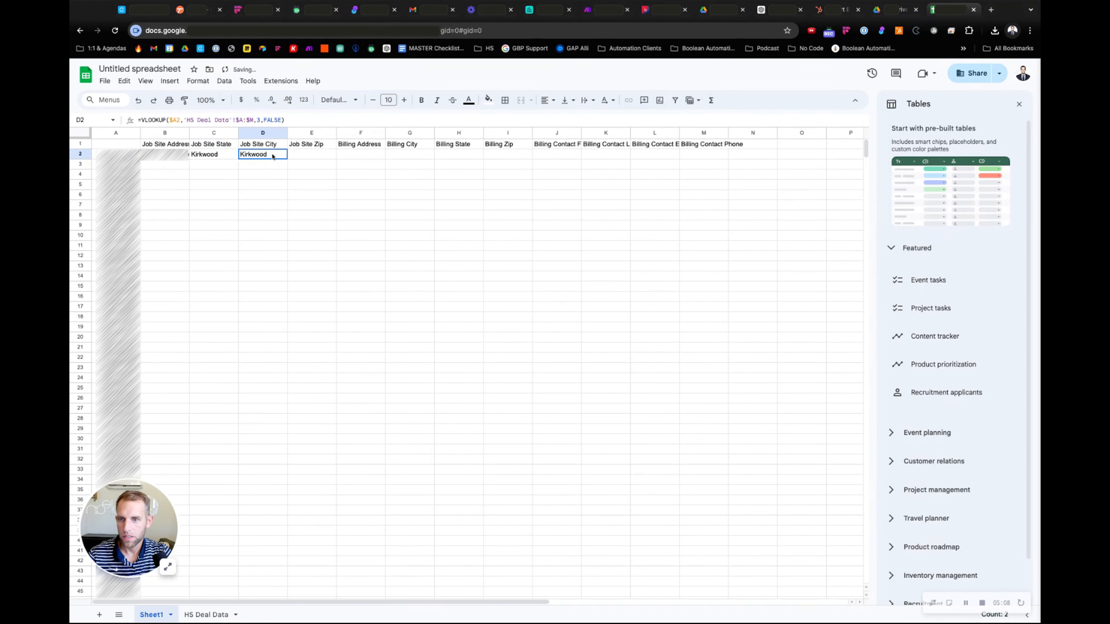
key(Return)
double_click(361, 154)
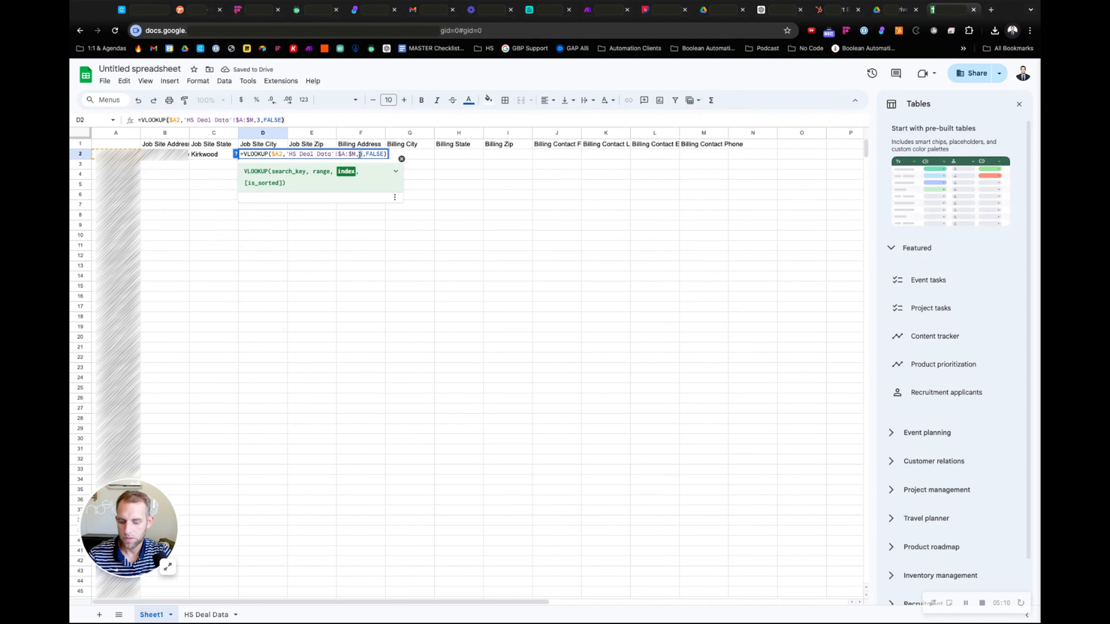
key(Tab)
click(265, 156)
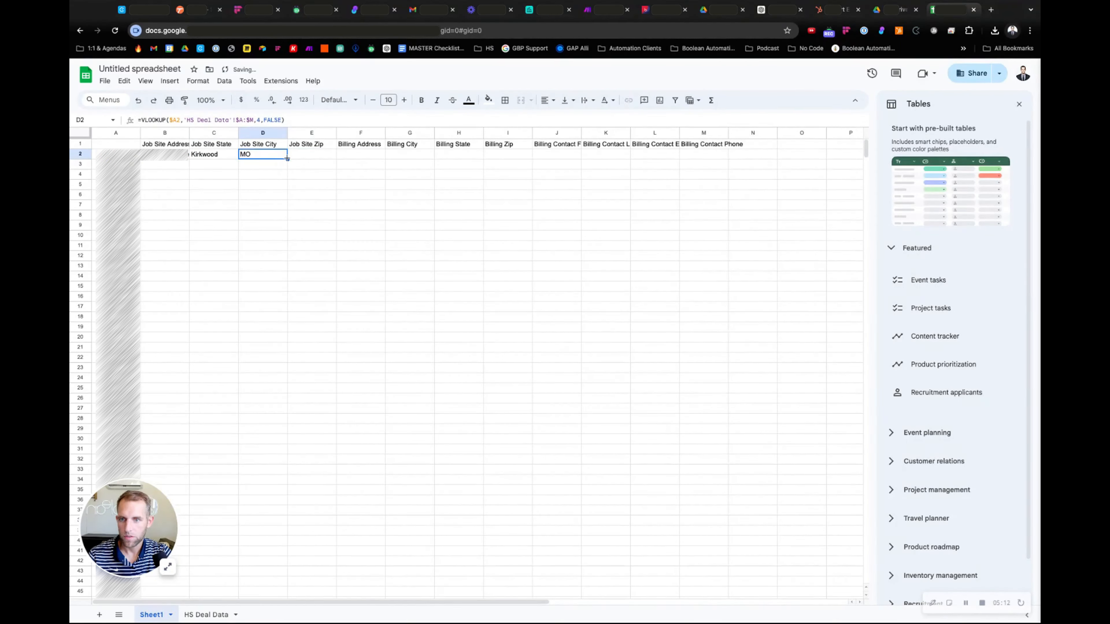
Extend the D2 lookup formula across E2:M2, setting the column index to 5 in E2 and 6 in F2.
drag(287, 159, 308, 157)
double_click(307, 157)
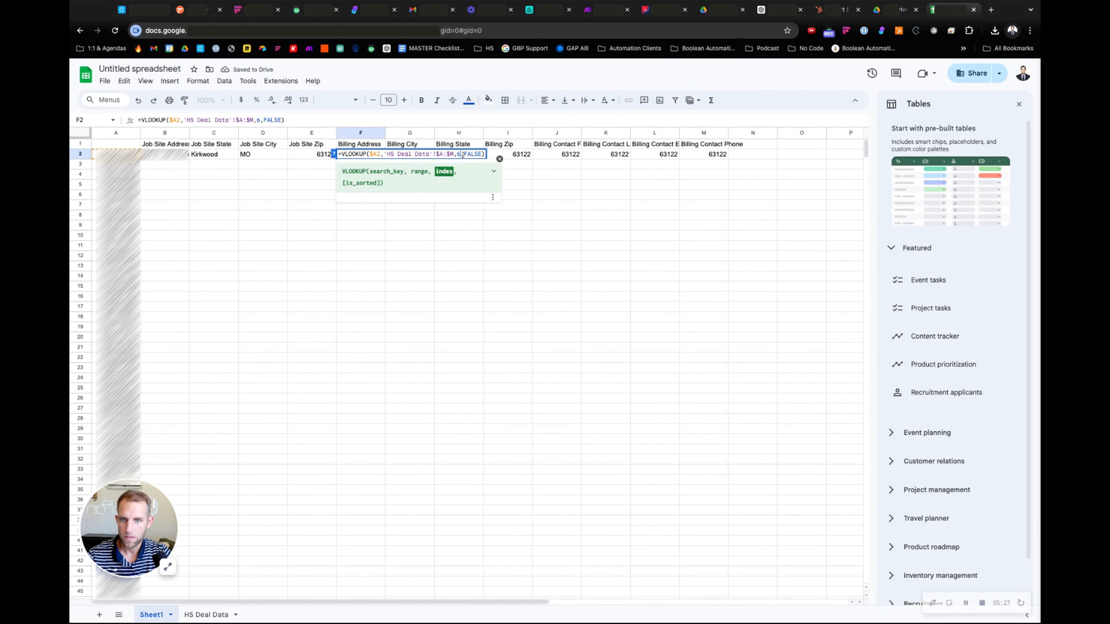
click(557, 185)
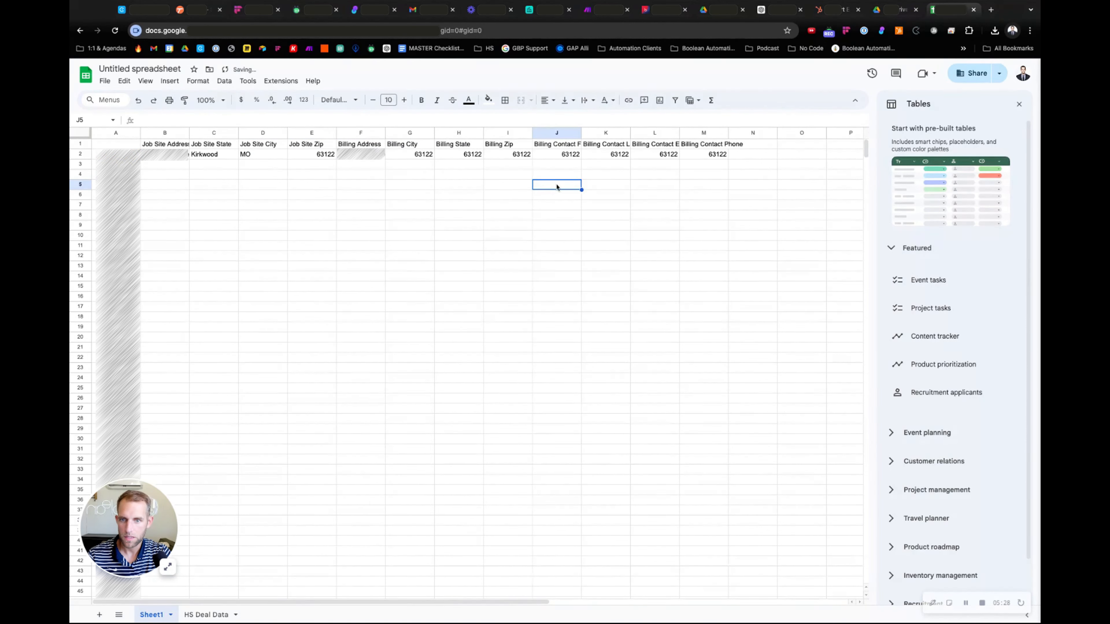
Point the lookups in G2, H2 and I2 to the Billing City, Billing State and Billing Zip columns, using index 7 in G2.
double_click(407, 158)
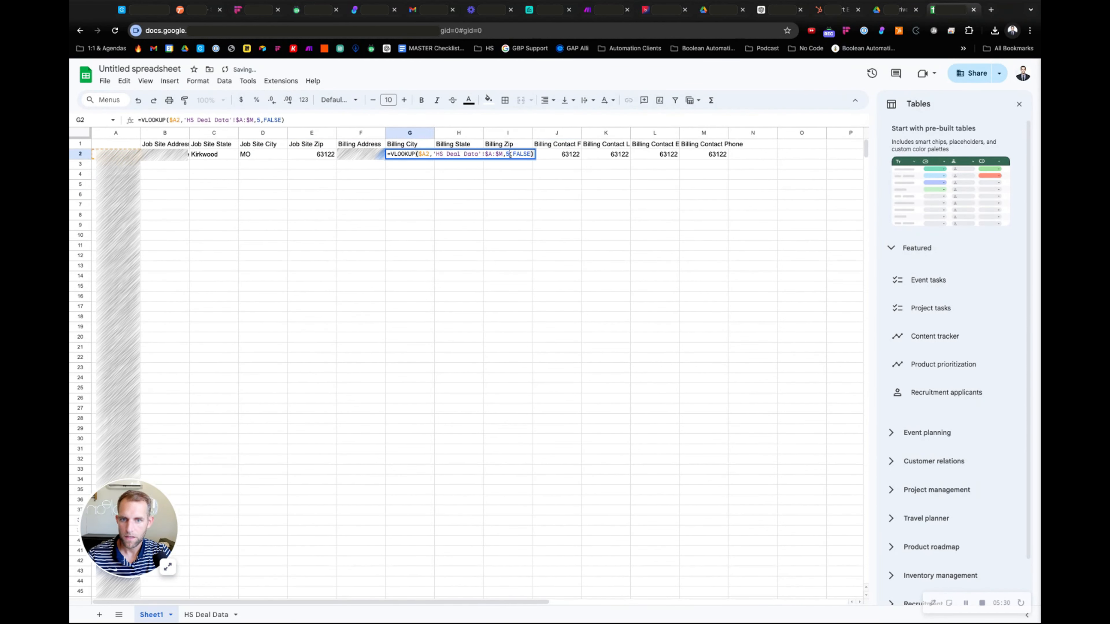
double_click(555, 156)
click(688, 208)
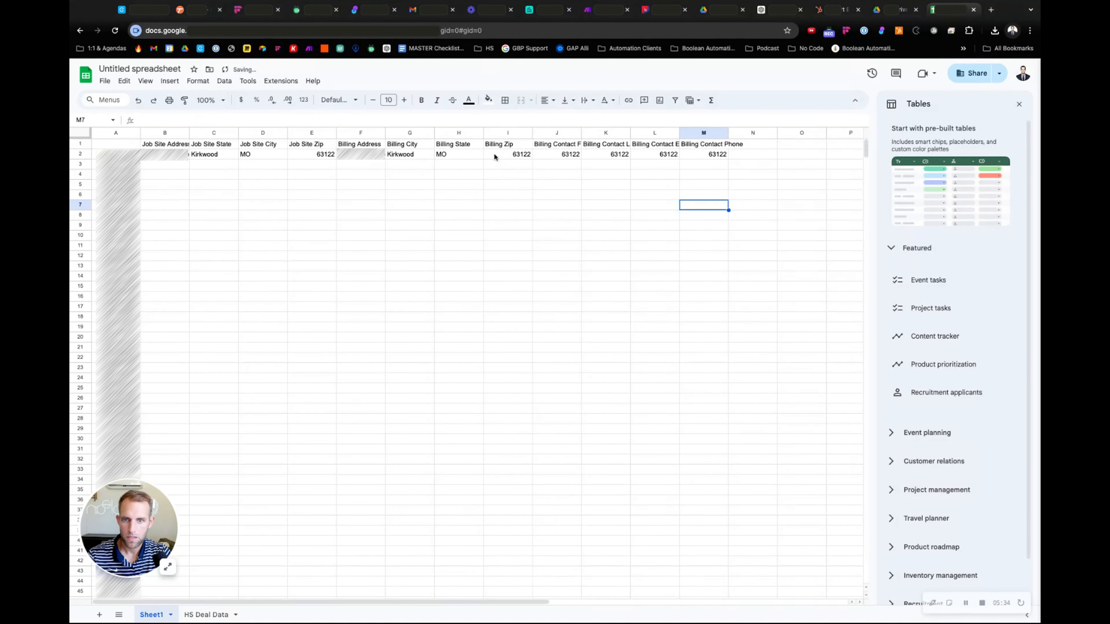
double_click(494, 156)
double_click(605, 154)
click(670, 177)
Set the lookup column index to 10 in J2 and 11 in K2.
double_click(555, 155)
double_click(655, 154)
text(10,FALSE))
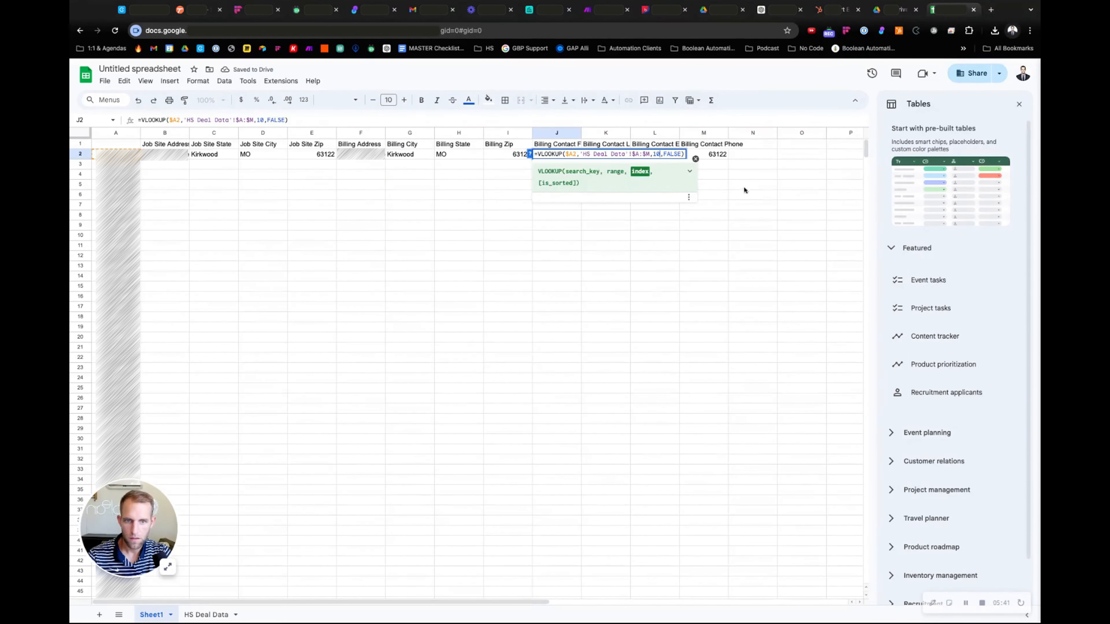
click(744, 187)
double_click(606, 155)
double_click(703, 155)
text(11)
click(752, 174)
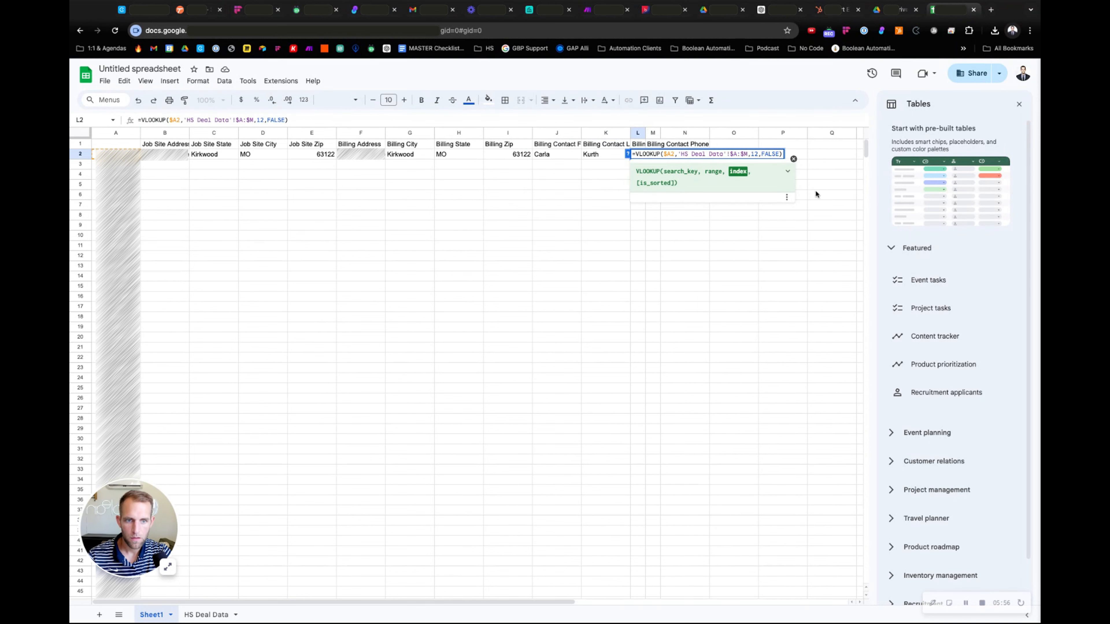
Set the column index in L2 to 12 and point M2's lookup to the Billing Contact Phone column.
click(817, 193)
double_click(654, 154)
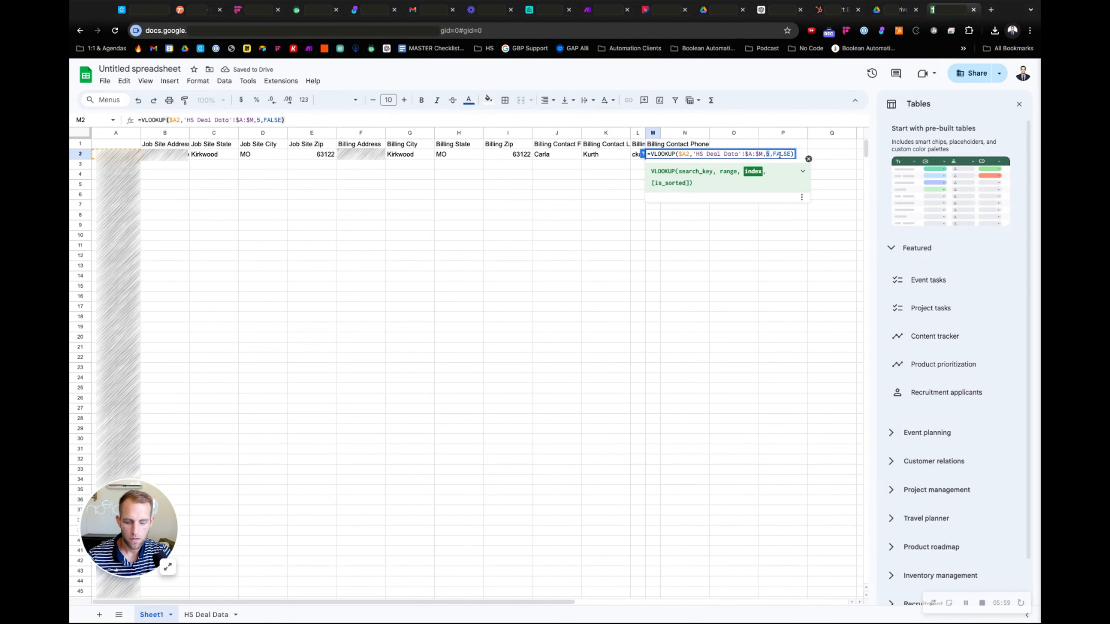
click(832, 192)
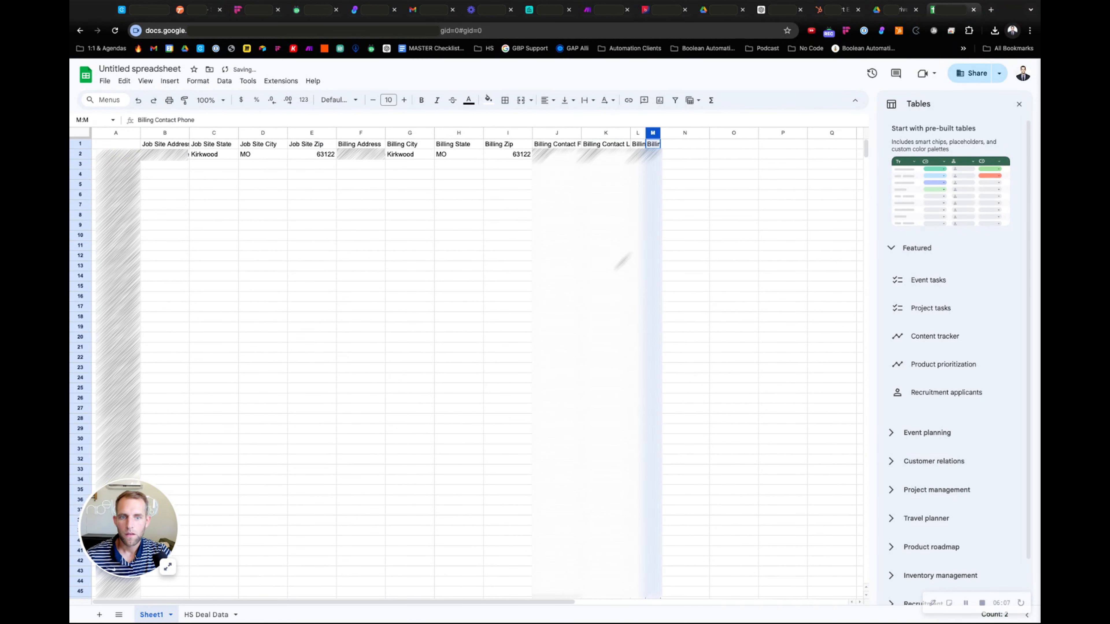
click(621, 258)
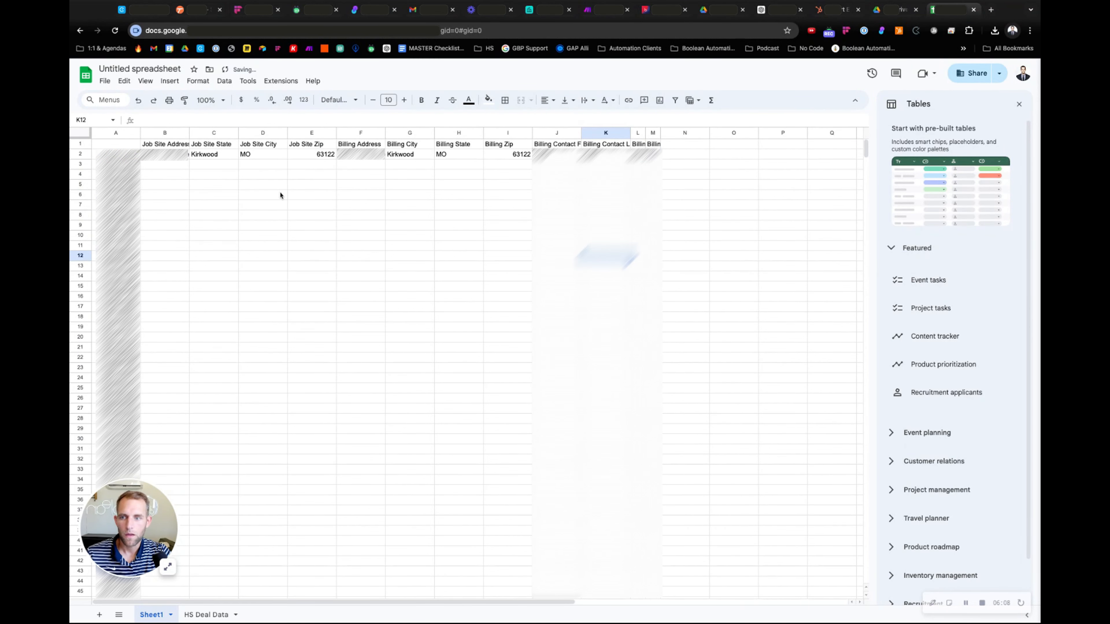
Copy the lookup formulas in B2:M2 down through row 1047.
click(163, 156)
key(shift+Right)
key(shift+Right)
key(shift+Right)
key(shift+Right)
key(shift+Right)
key(shift+Right)
key(shift+Right)
key(shift+Right)
key(shift+Right)
key(shift+Right)
key(shift+Right)
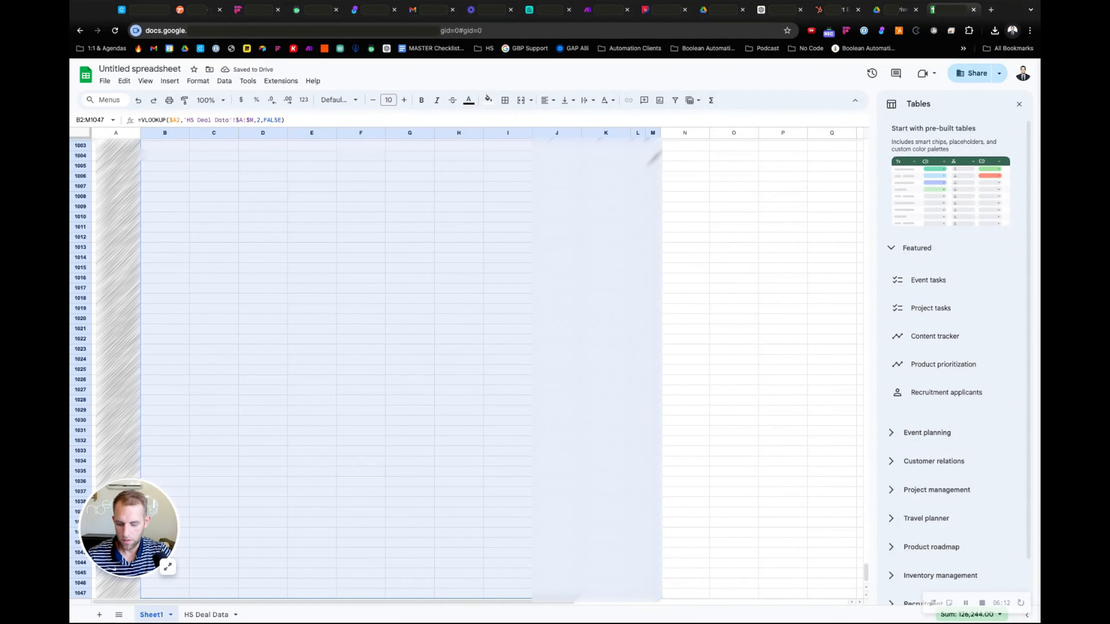
key(super+v)
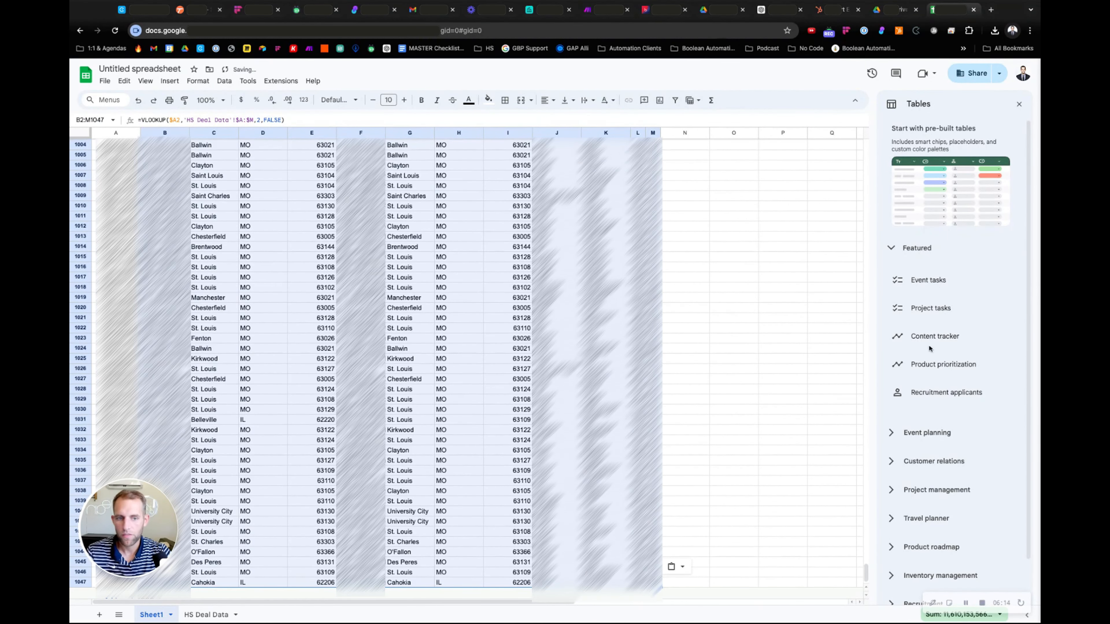
key(super+Up)
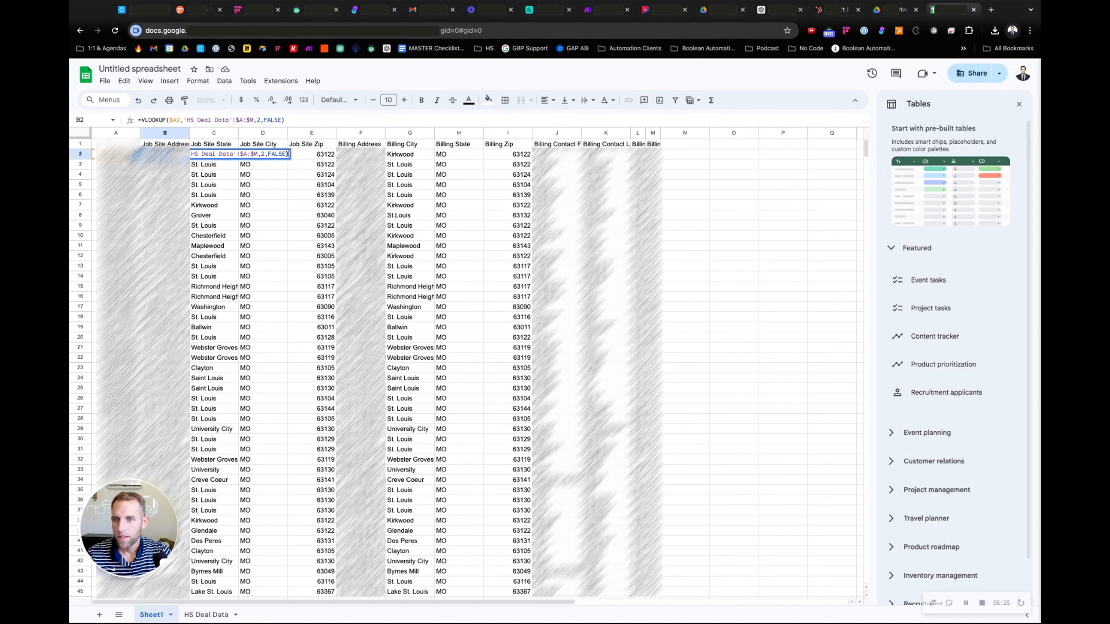
Wrap the B2 lookup in IFERROR with an empty-string fallback: =iferror(VLOOKUP($A2,'HS Deal Data'!$A:$M,2,FALSE),"").
double_click(146, 155)
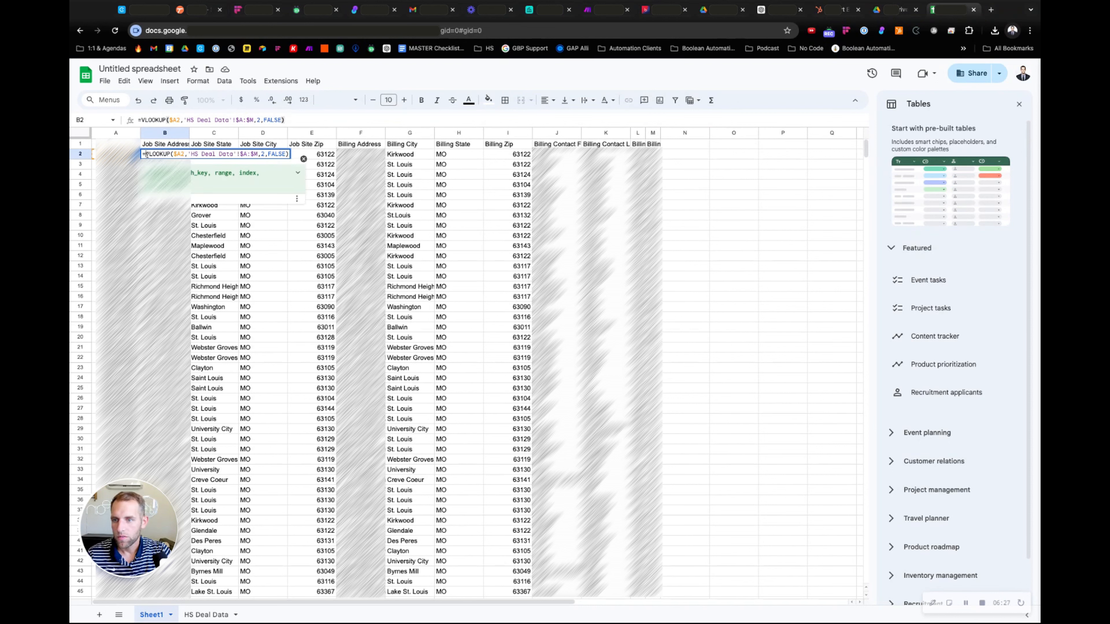
text(iferror()
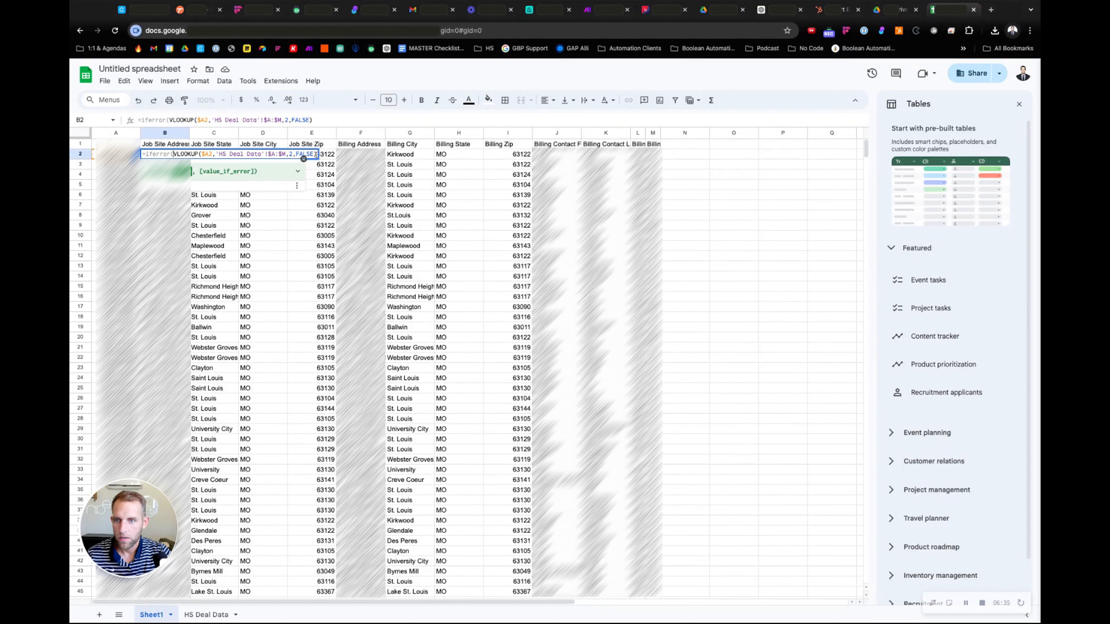
click(317, 154)
text(,"")
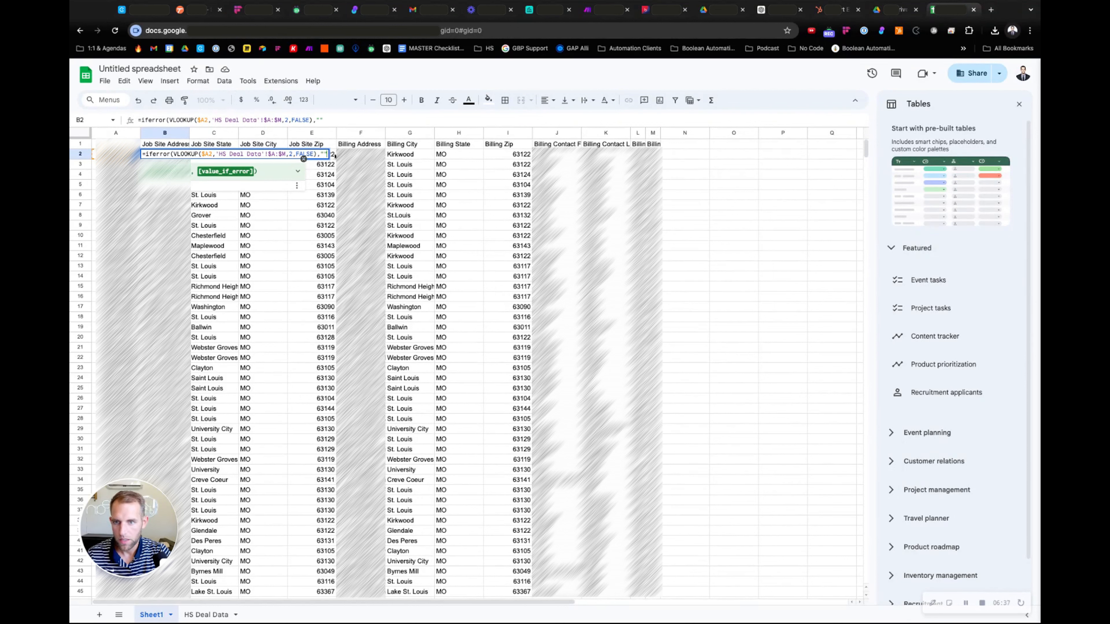
key(Return)
key(Up)
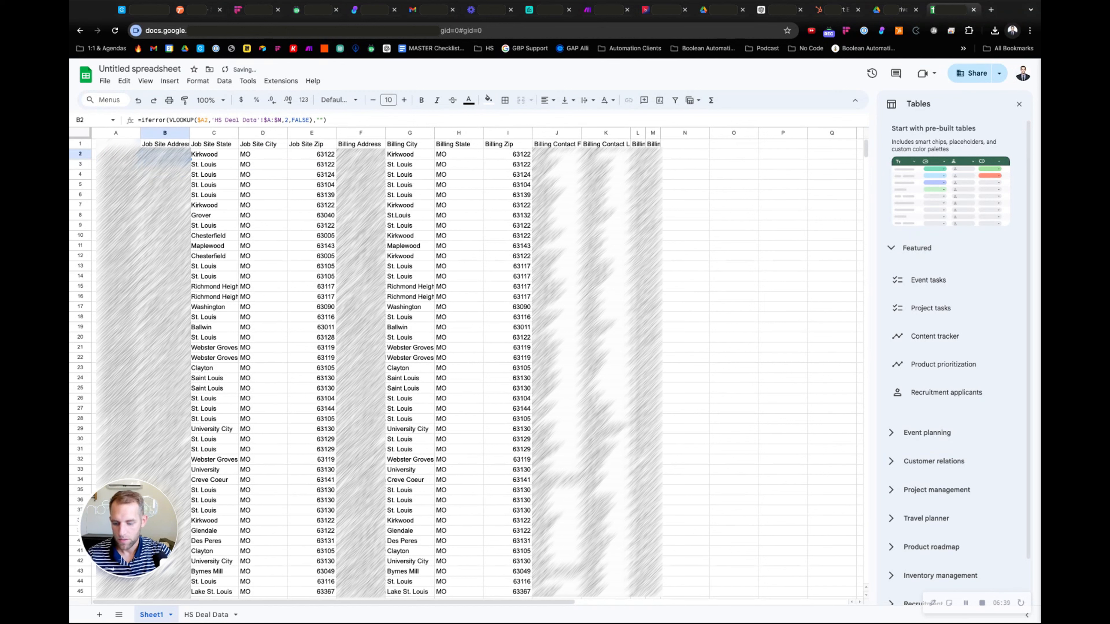
Copy the text VLOOKUP( from the formula in C2, leaving the cell unedited.
double_click(213, 154)
click(194, 154)
key(shift+Right)
key(shift+Right)
key(shift+Right)
key(shift+Right)
key(shift+Right)
key(shift+Right)
key(shift+Right)
key(shift+Right)
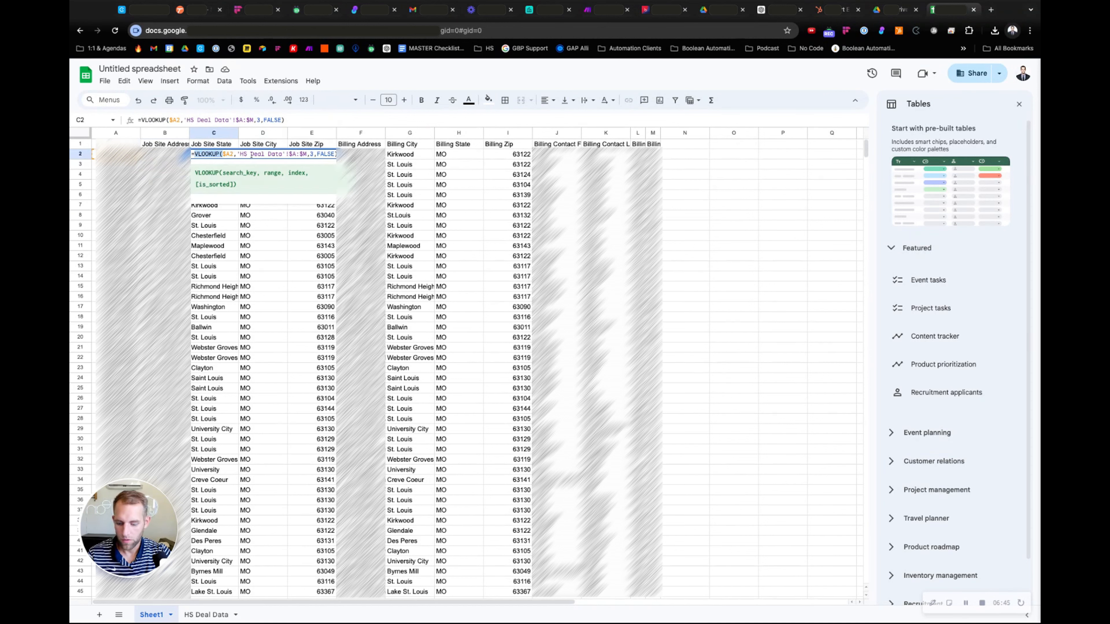
key(Escape)
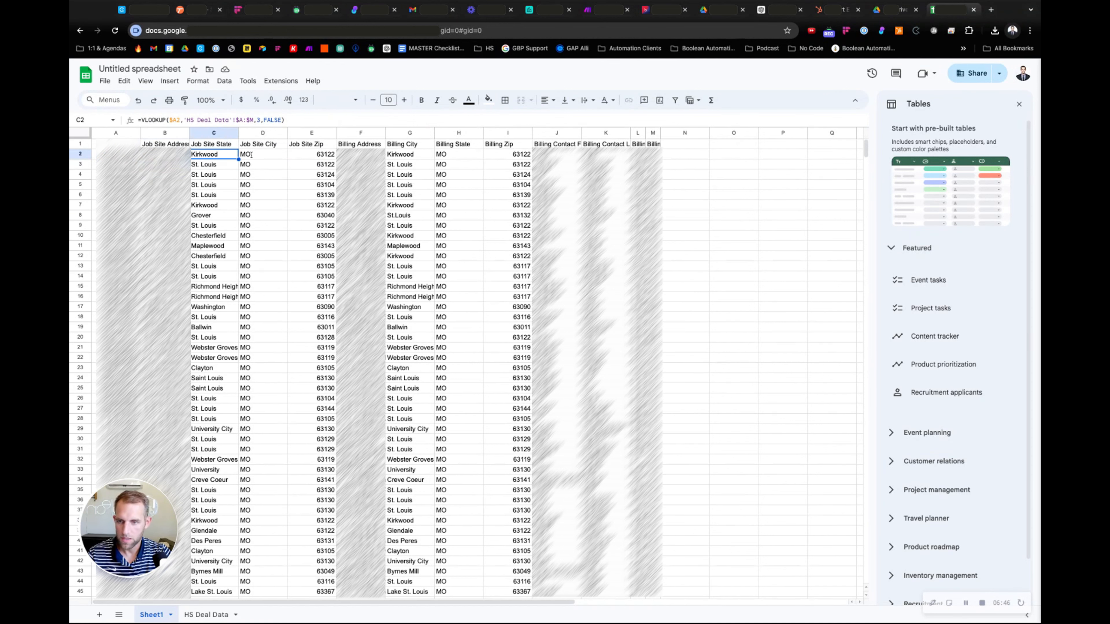
Replace every VLOOKUP( with iferror(VLOOKUP( in Sheet1!C2:M2, searching within formulas.
key(ctrl+f)
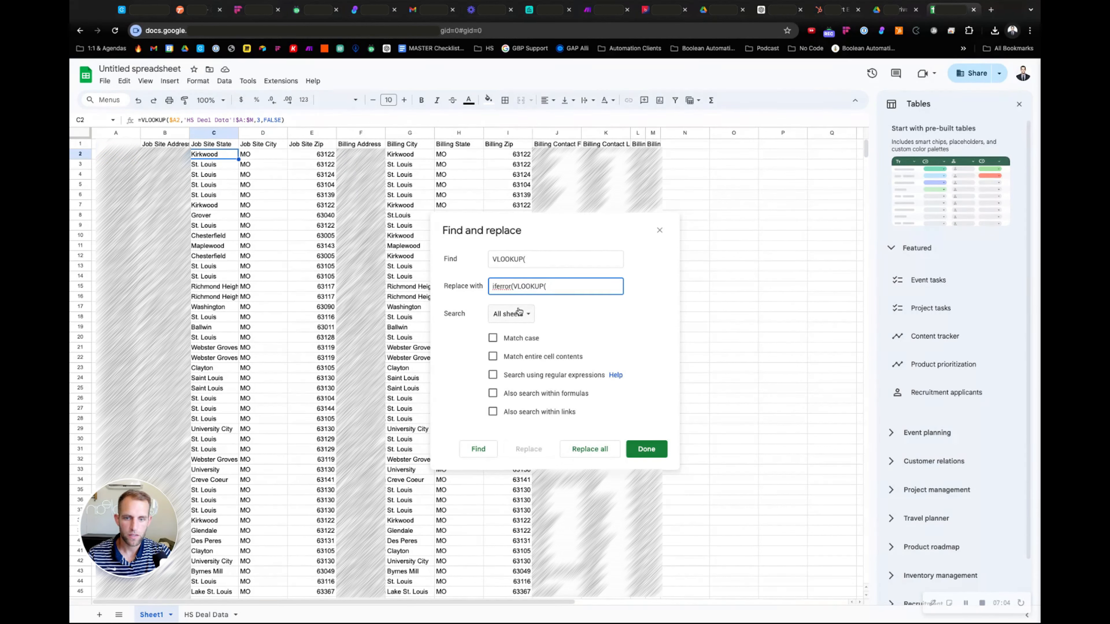
click(518, 311)
click(519, 345)
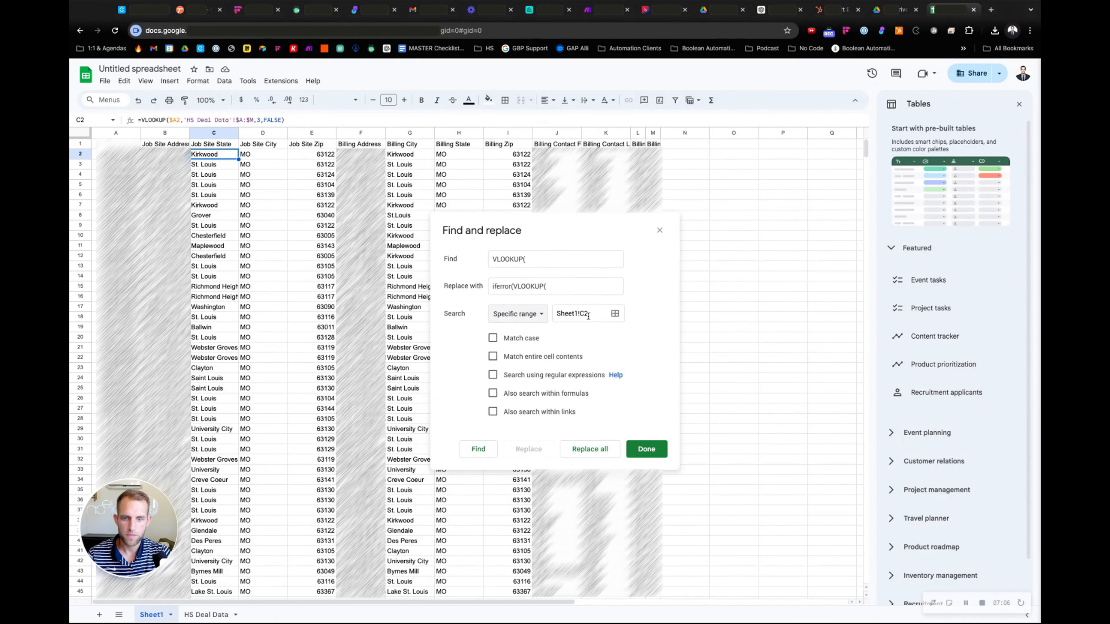
click(615, 314)
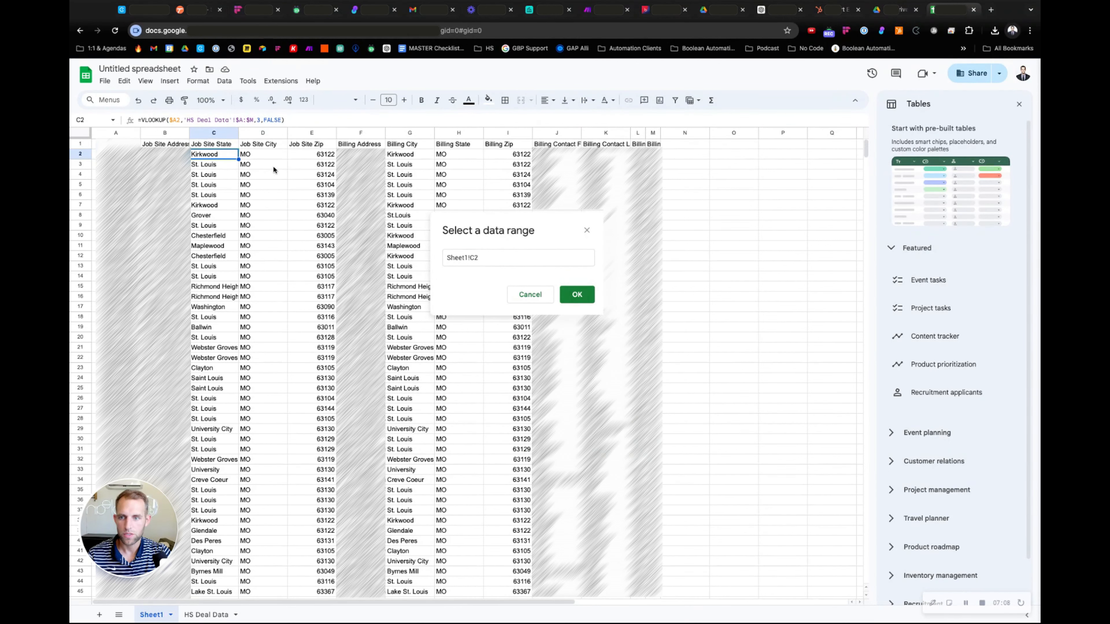
click(246, 154)
click(229, 159)
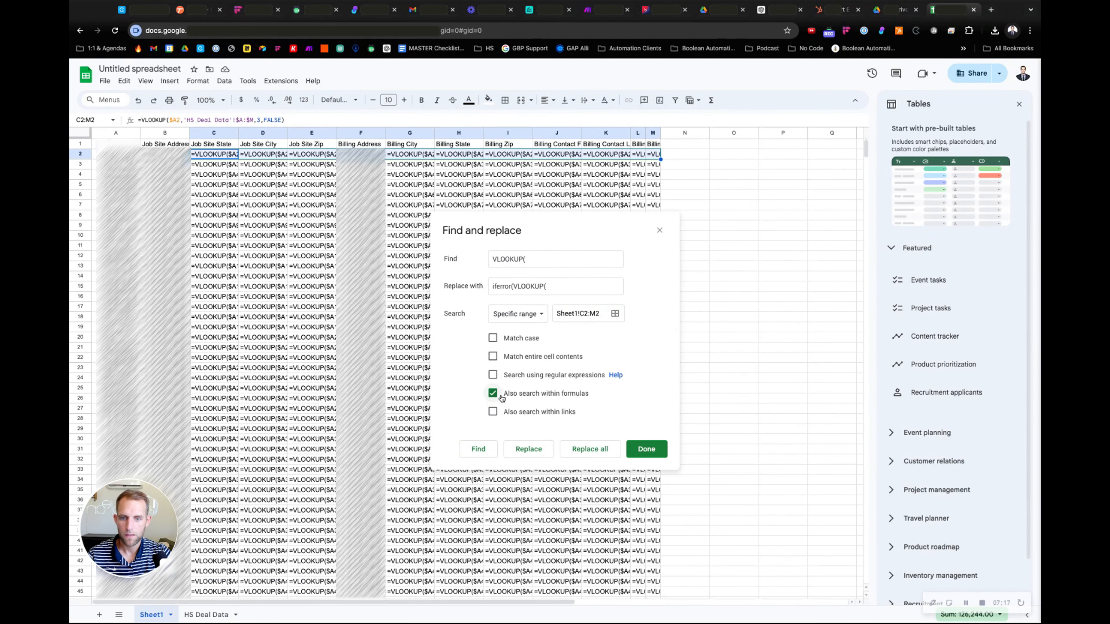
click(601, 452)
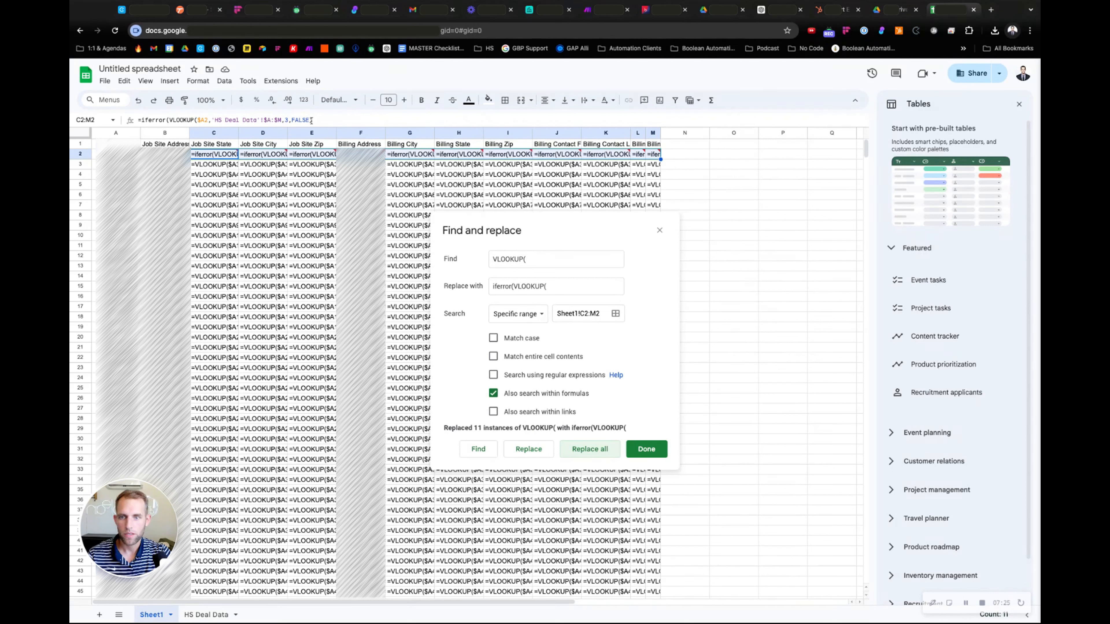
Replace every ) with ),"") in the formulas of Sheet1!C2:M2 and close Find and replace.
drag(534, 261, 454, 248)
text())
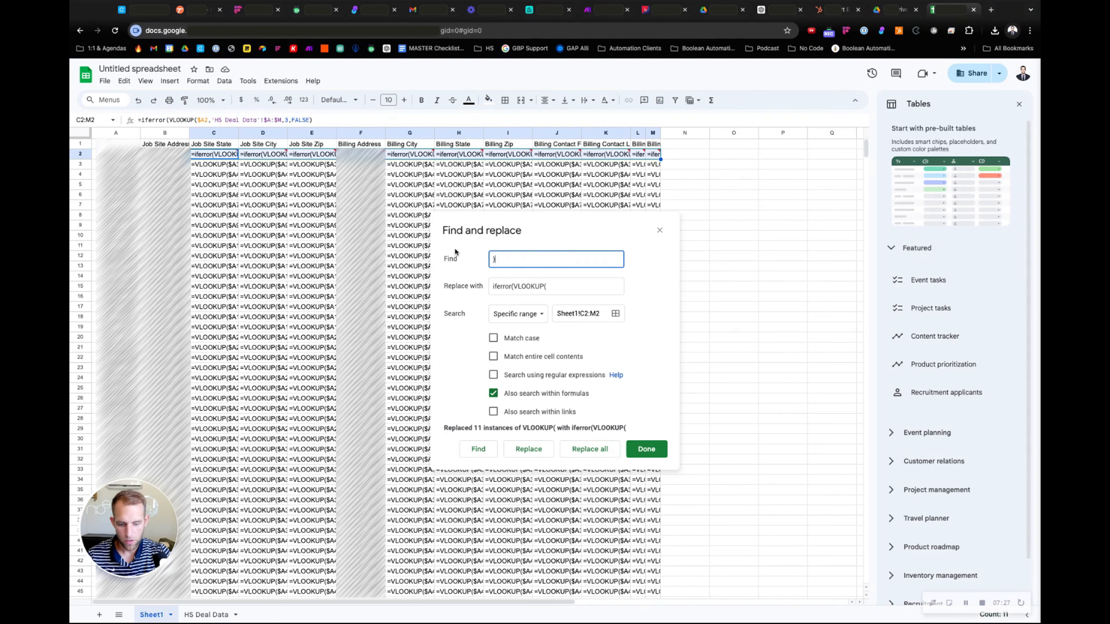
key(Tab)
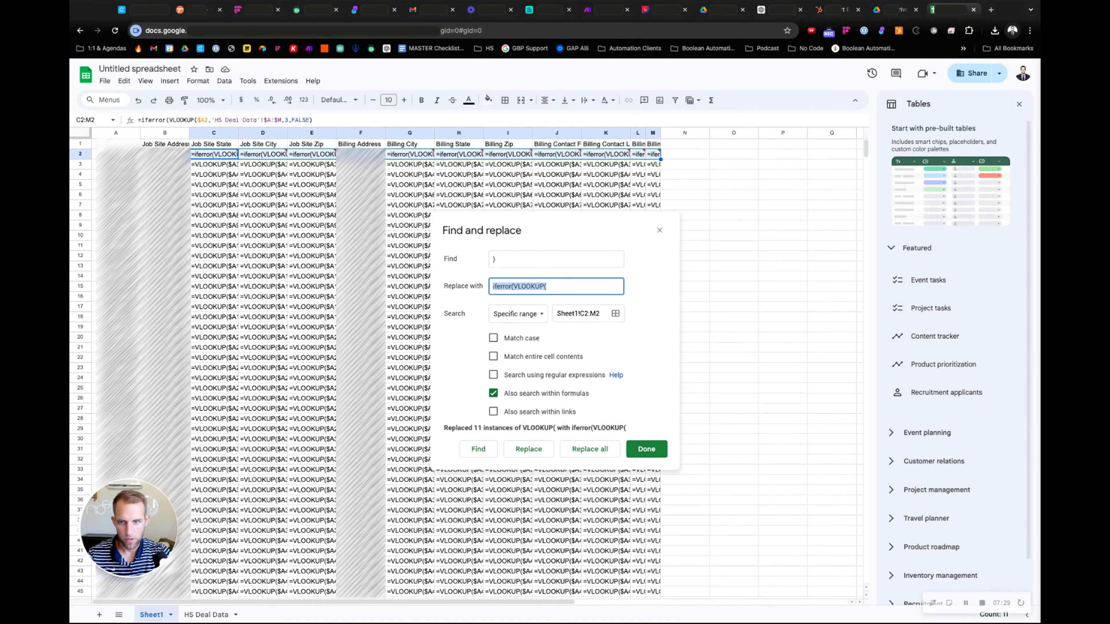
text(),")
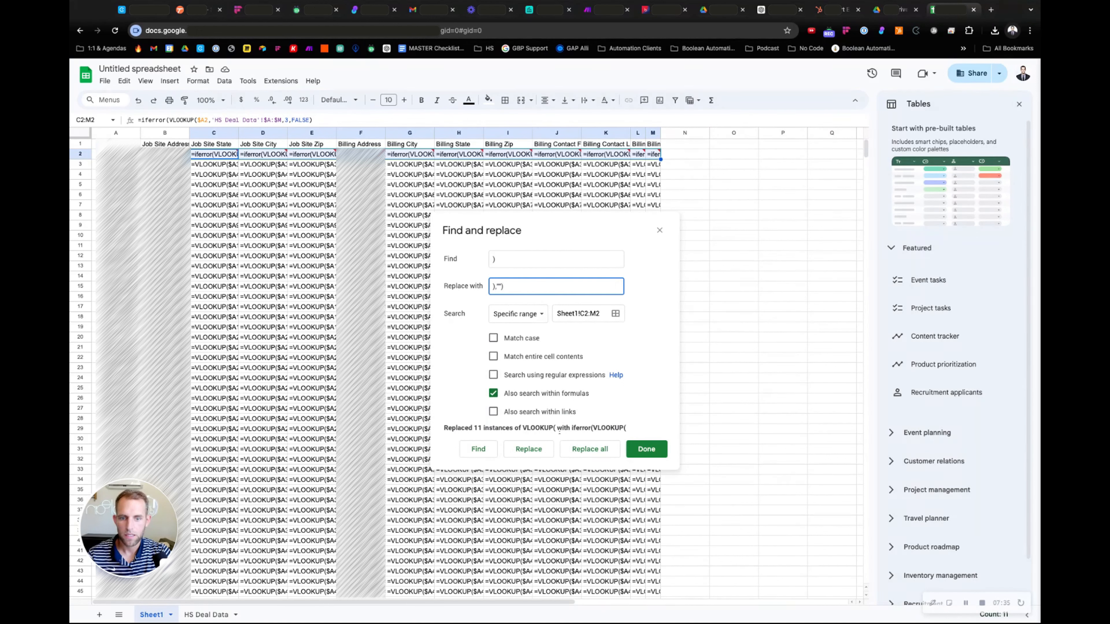
click(592, 452)
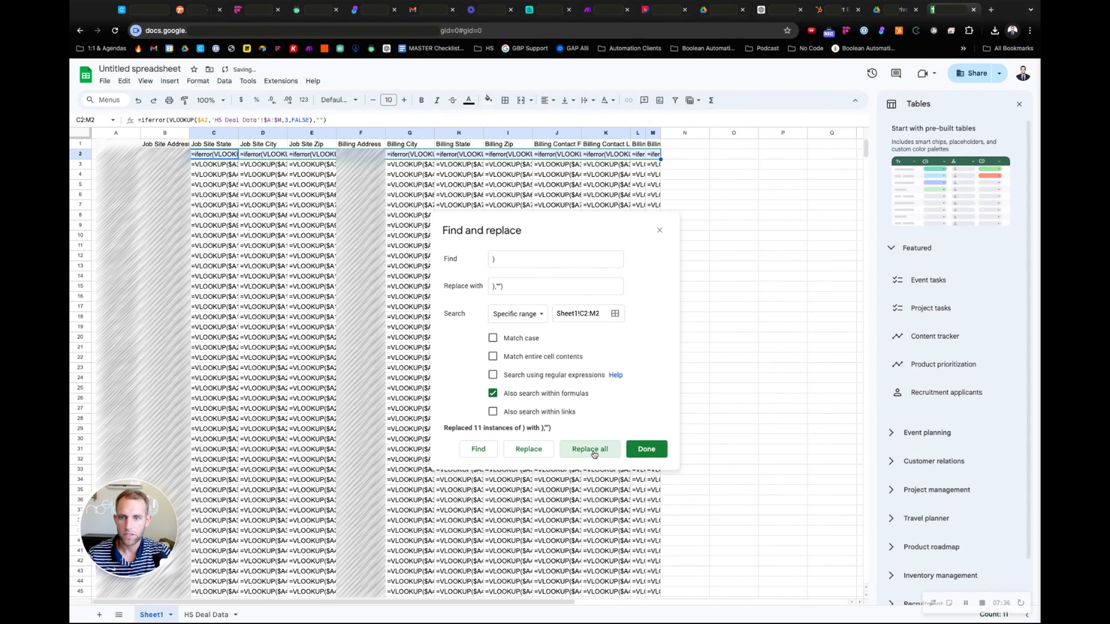
click(654, 454)
click(405, 156)
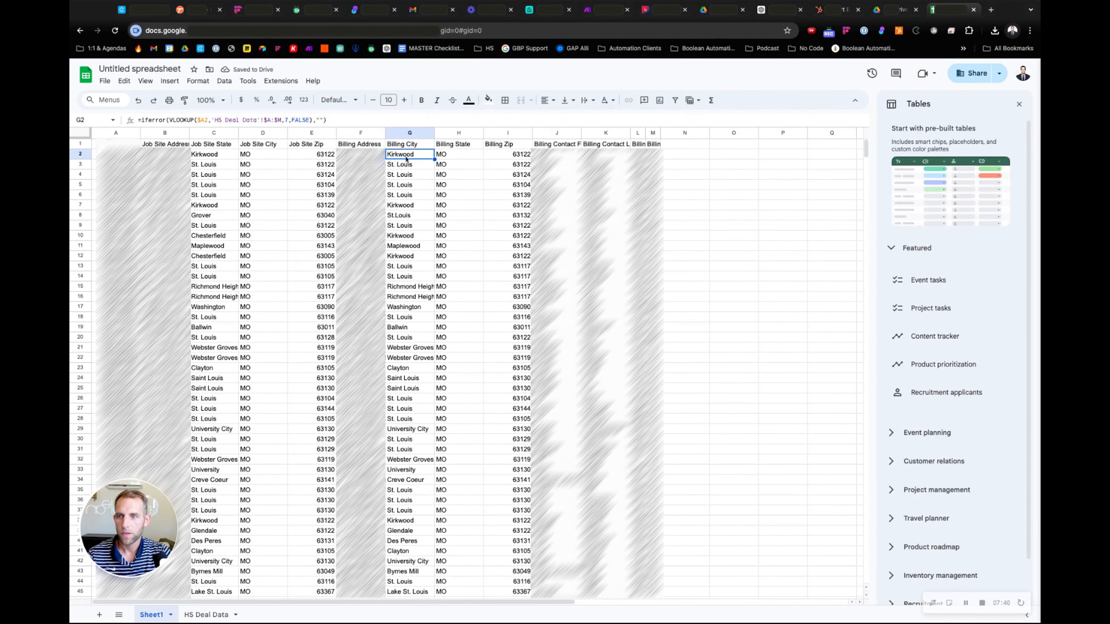
Copy the IFERROR lookup formulas in B2:M2 down through row 1047 and check the formula in B262.
drag(174, 153, 653, 154)
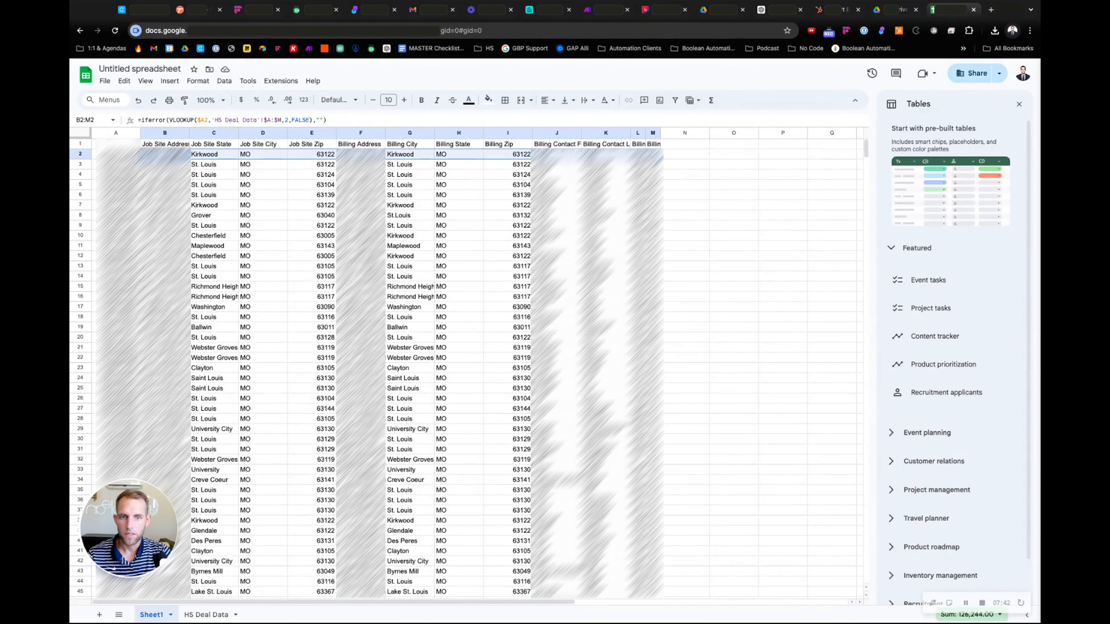
key(ctrl+shift+Down)
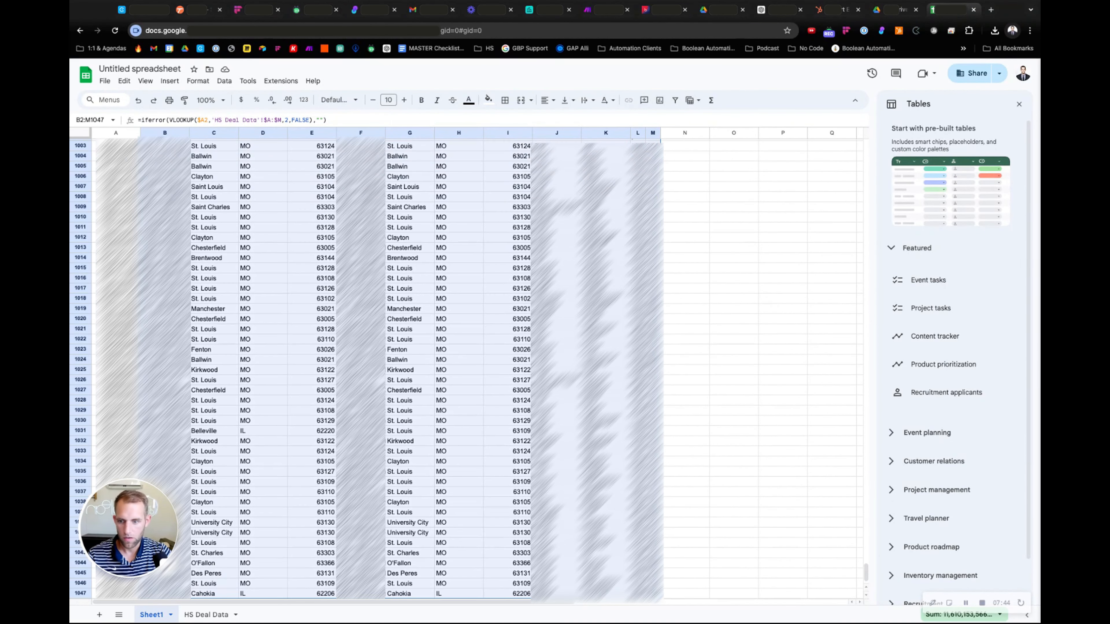
key(ctrl+v)
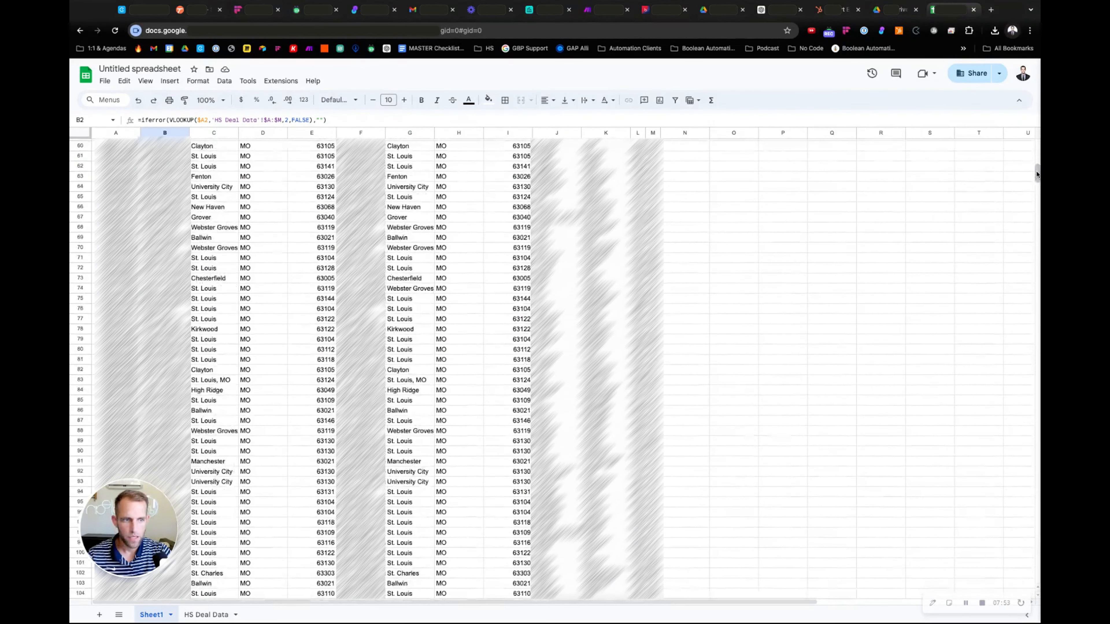
drag(1036, 174, 1037, 256)
click(166, 223)
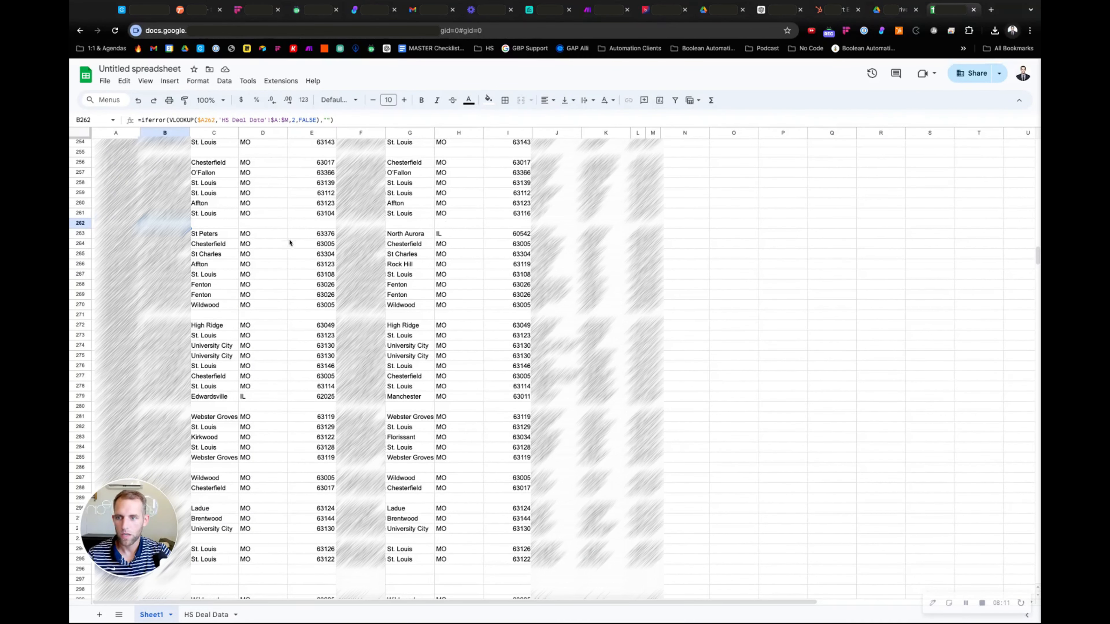
Check the deal ID in A298, whose row has blank lookup results, and return to the header row.
scroll(291, 242, down, 5)
click(111, 410)
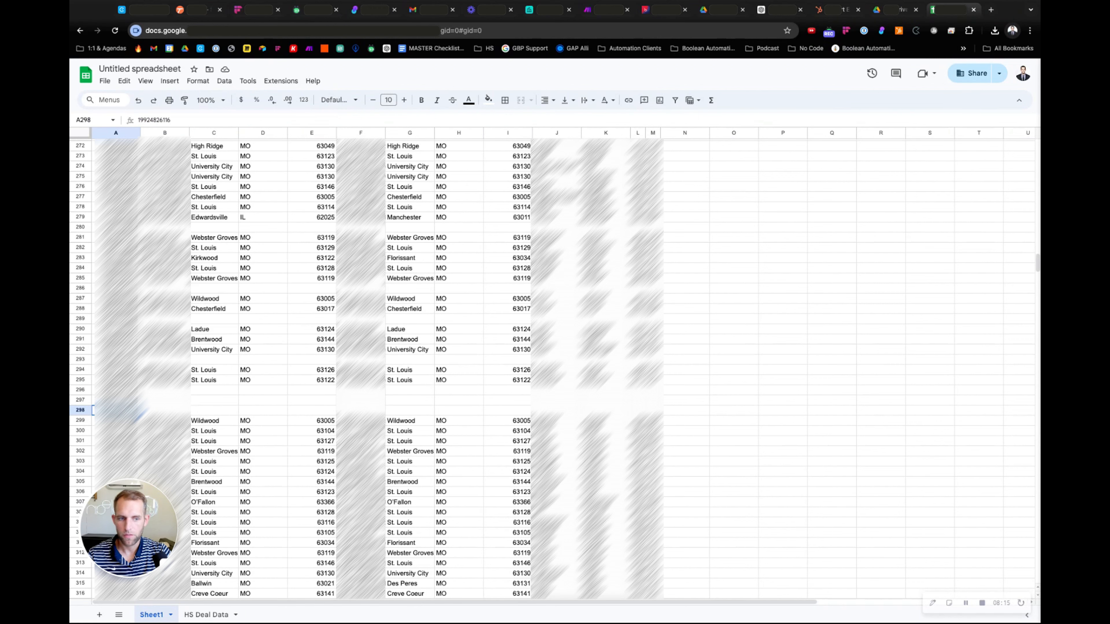
drag(1037, 263, 1037, 146)
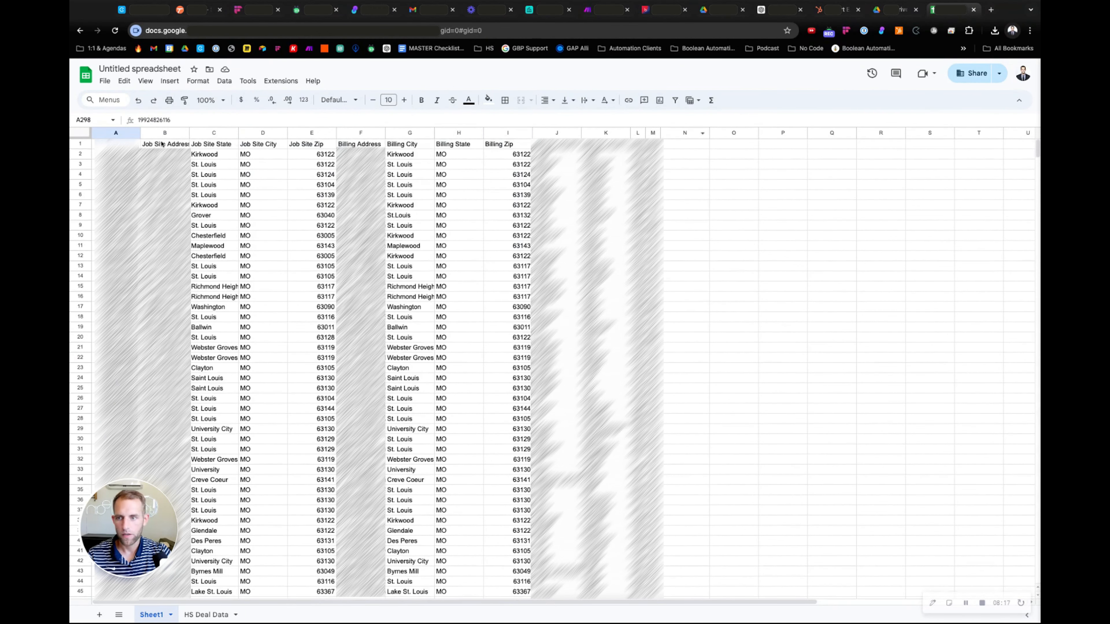
Correct the swapped headers on Sheet1 by renaming C1 to Job Site City and D1 to Job Site State.
click(264, 133)
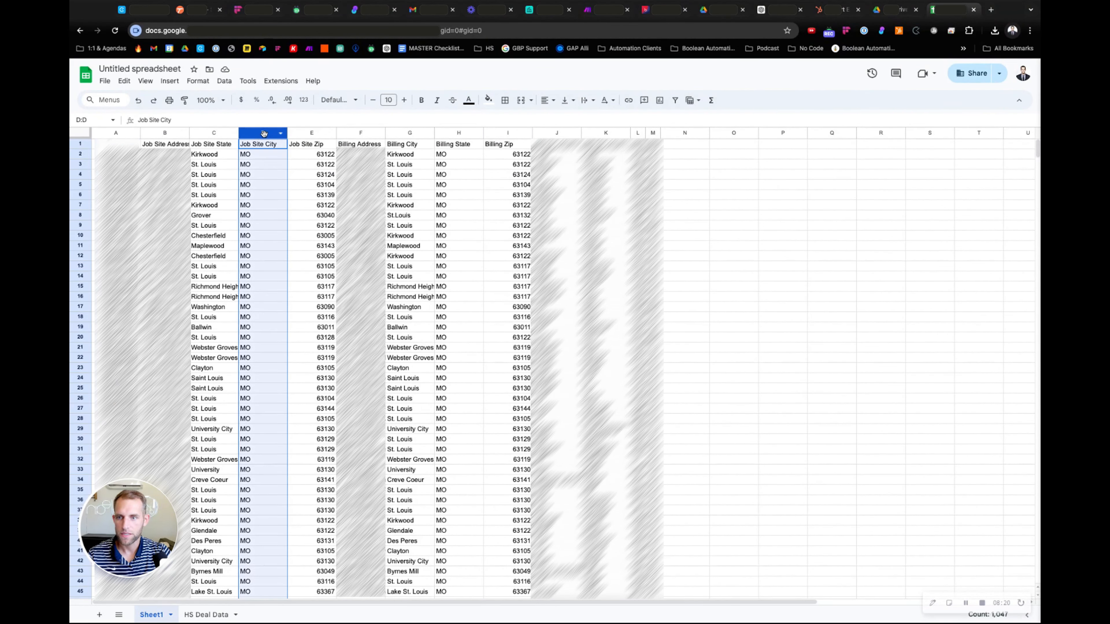
double_click(206, 145)
drag(231, 145, 264, 146)
text(City)
key(Tab)
double_click(267, 145)
text(State)
key(Tab)
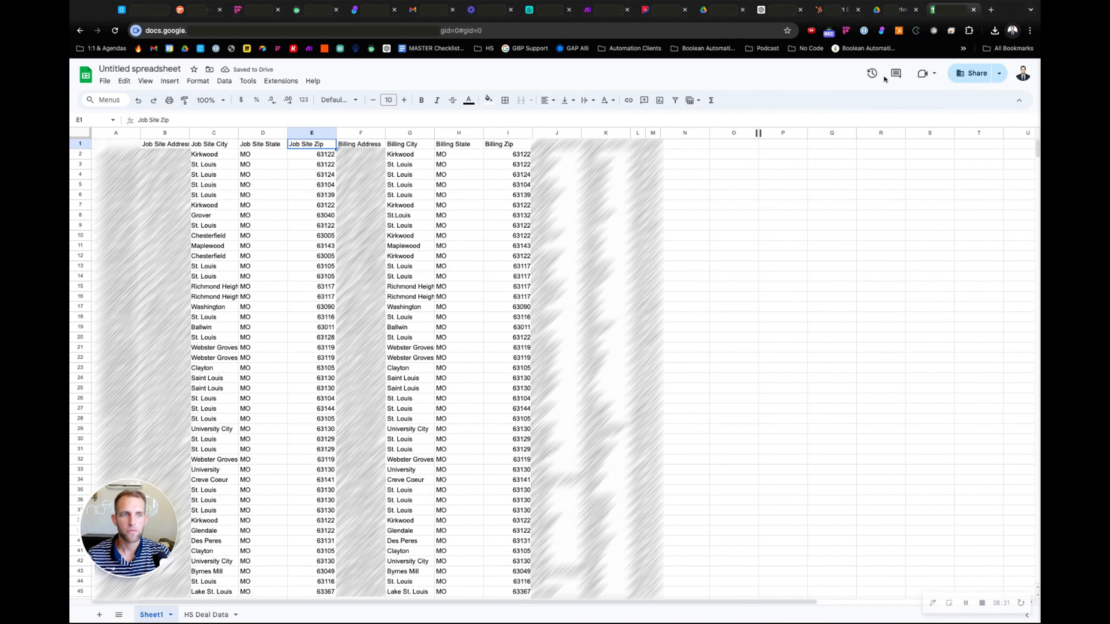
Switch to the Airtable Projects table and search its field list for billing and address fields.
click(546, 10)
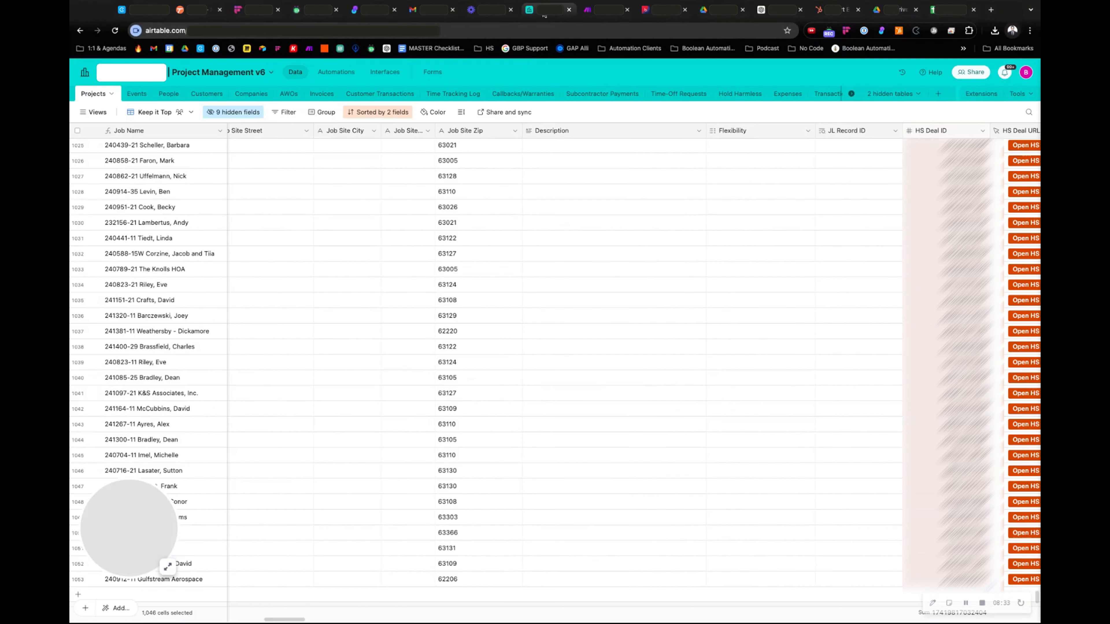
click(239, 114)
key(Escape)
scroll(373, 138, left, 1)
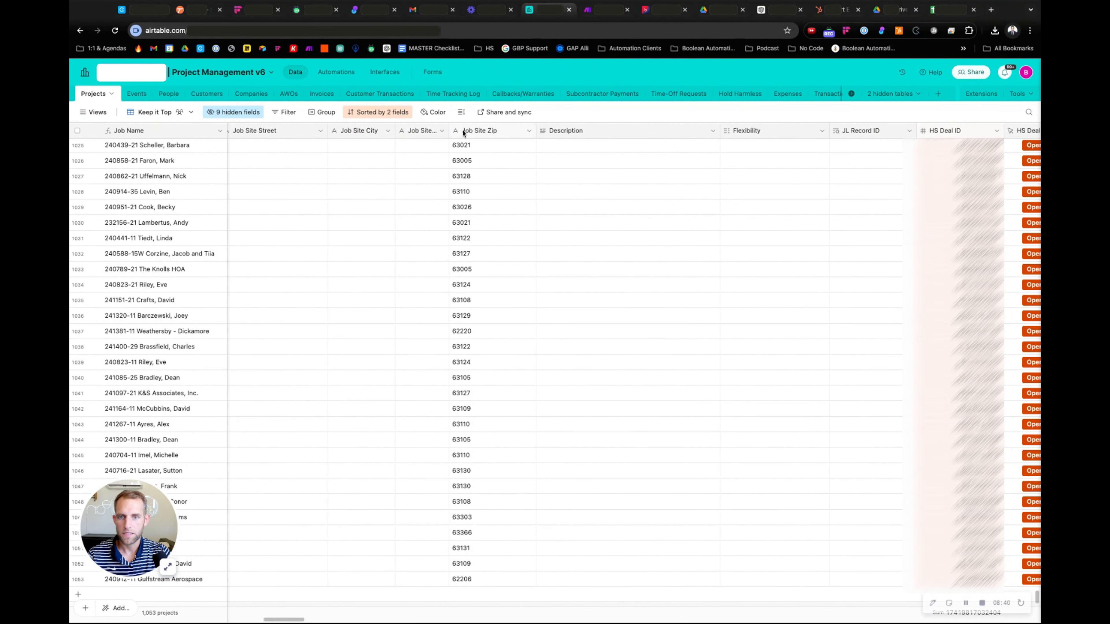
click(239, 116)
scroll(395, 404, down, 10)
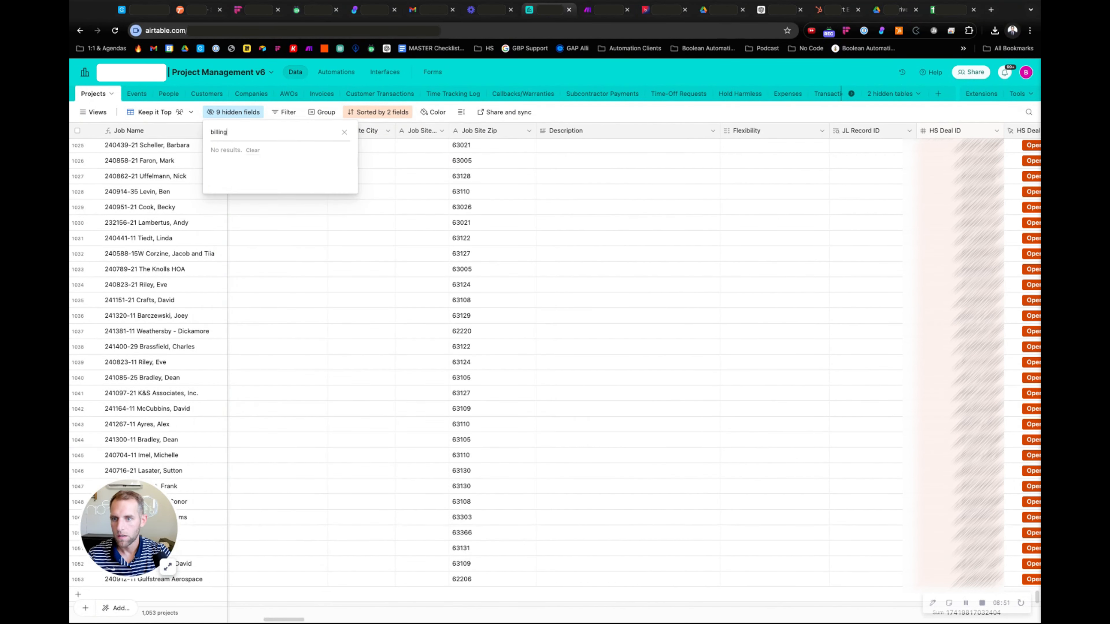
key(super+a)
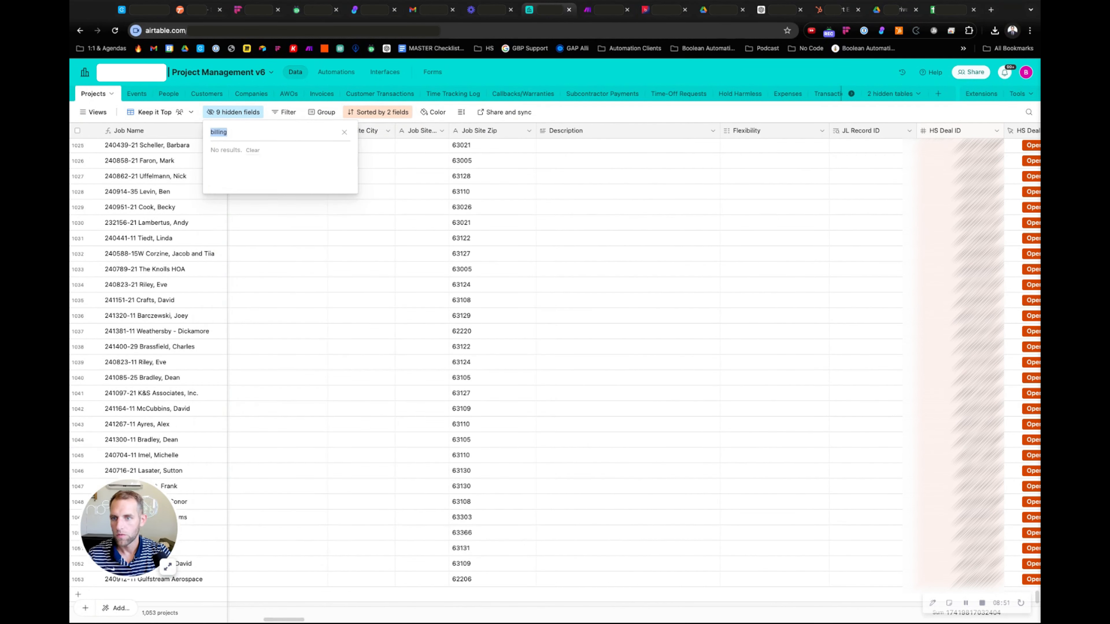
key(BackSpace)
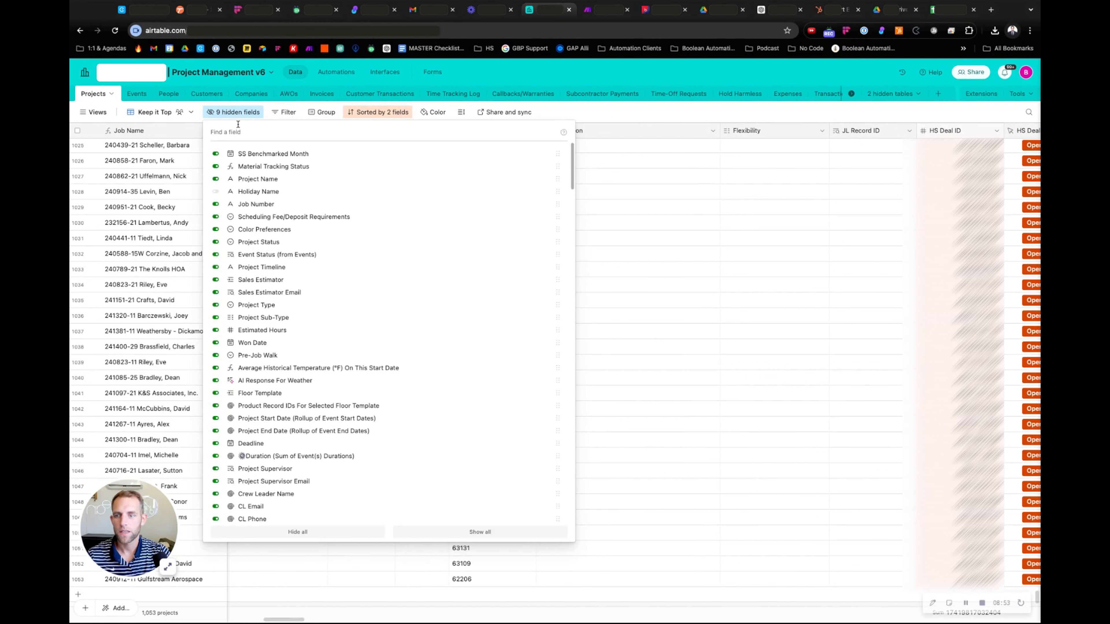
text(address)
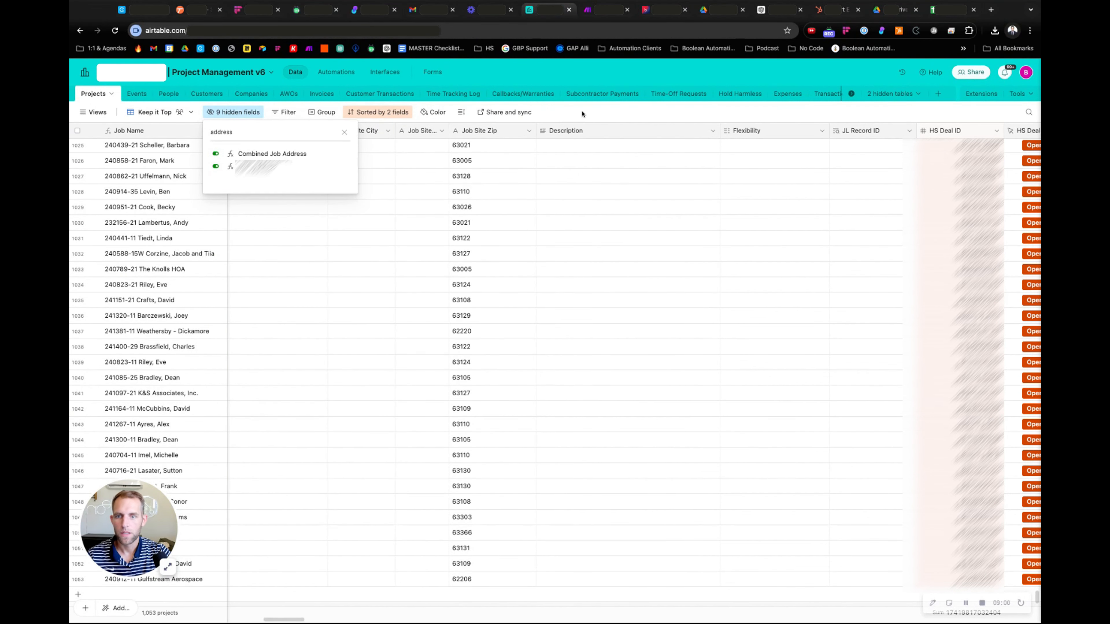
click(582, 113)
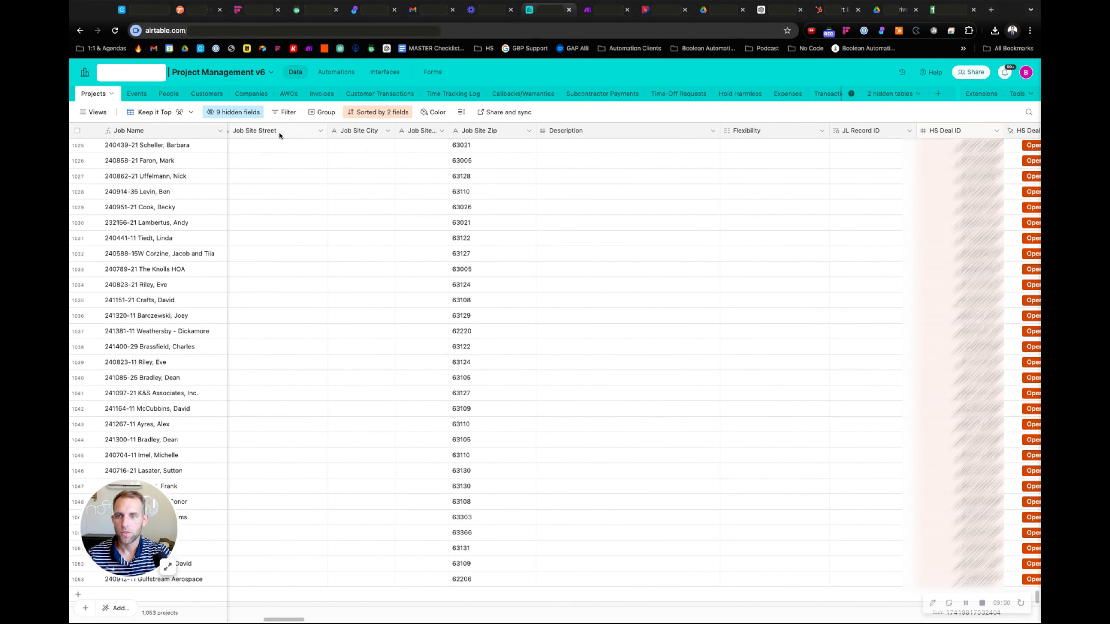
Insert a single line text field named Billing Street Address directly after Job Site Zip in the Projects table.
right_click(496, 133)
click(503, 211)
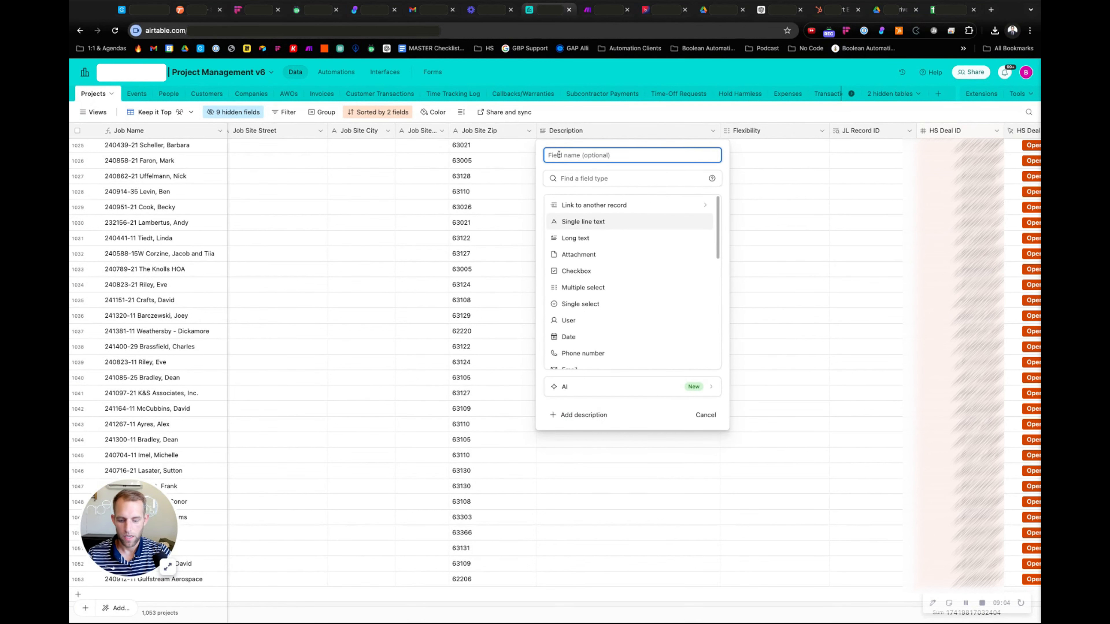
text(Billing Street)
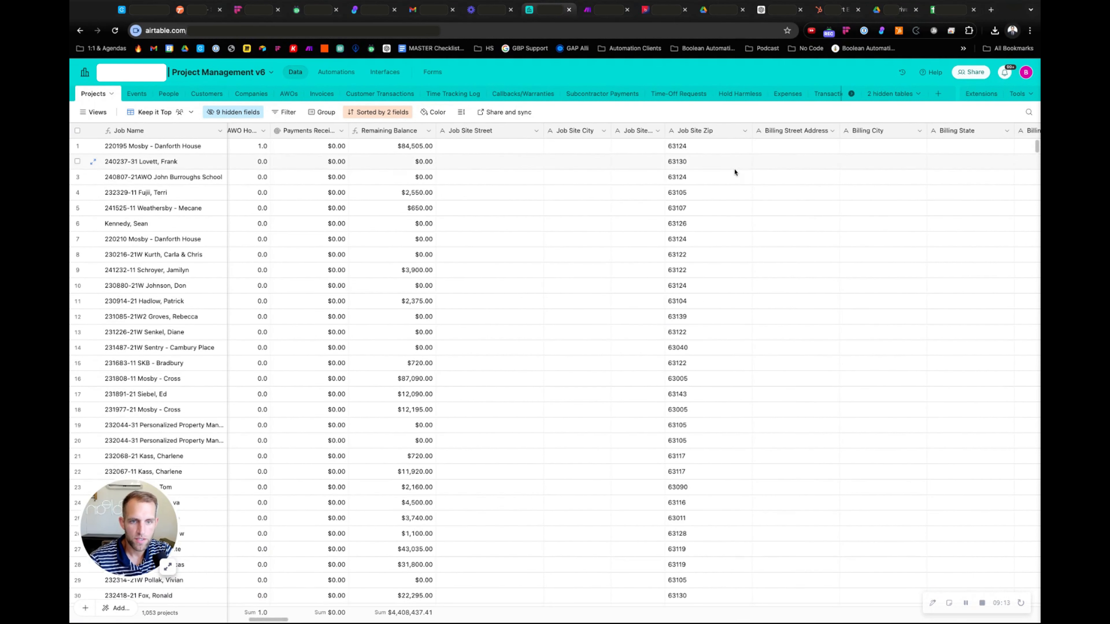
Move the Job Site Zip field before Job Site Street in Airtable, and make Job Site Zip the first column of the Google Sheets Sheet1.
click(708, 133)
drag(719, 133, 459, 132)
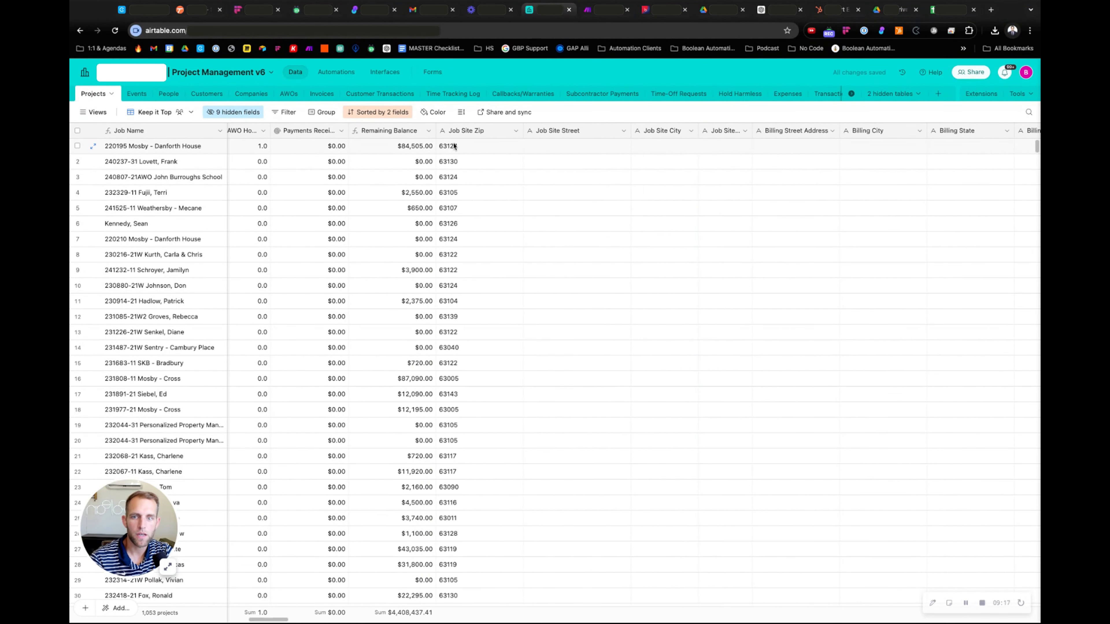
click(948, 10)
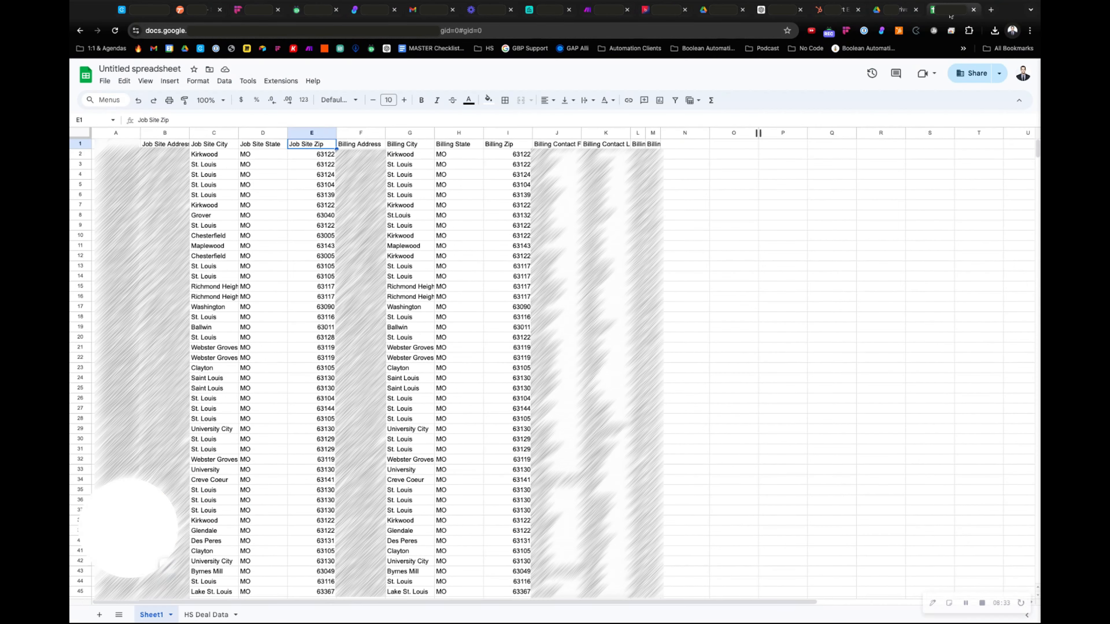
click(310, 132)
drag(310, 132, 98, 132)
Copy the job site and billing lookup results in Sheet1!C2:M1047.
click(194, 156)
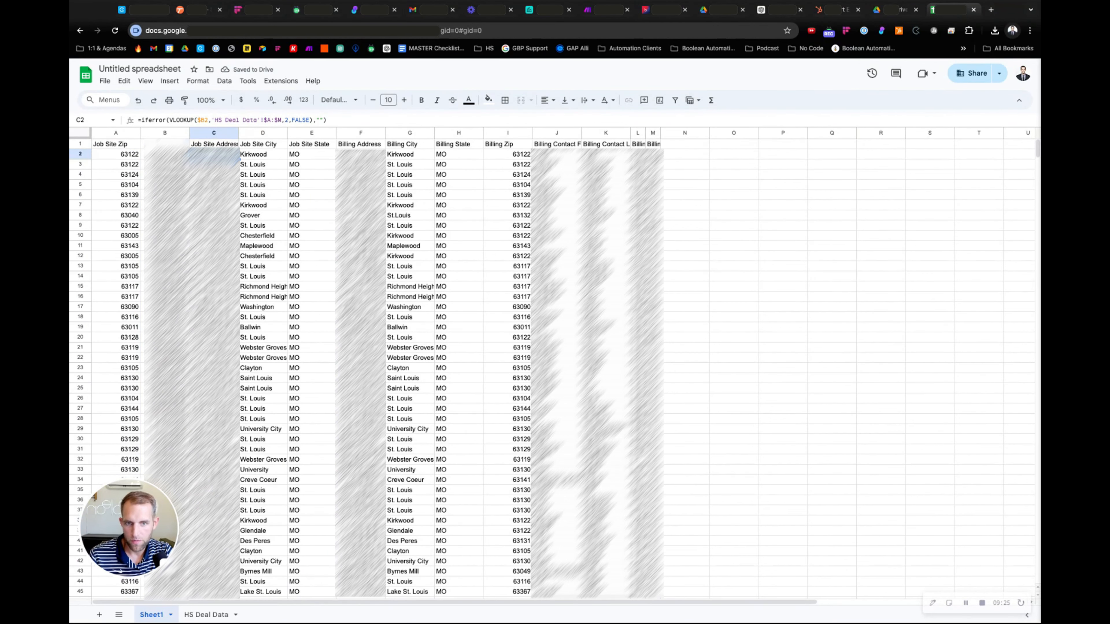
shift+click(651, 153)
drag(1033, 153, 665, 574)
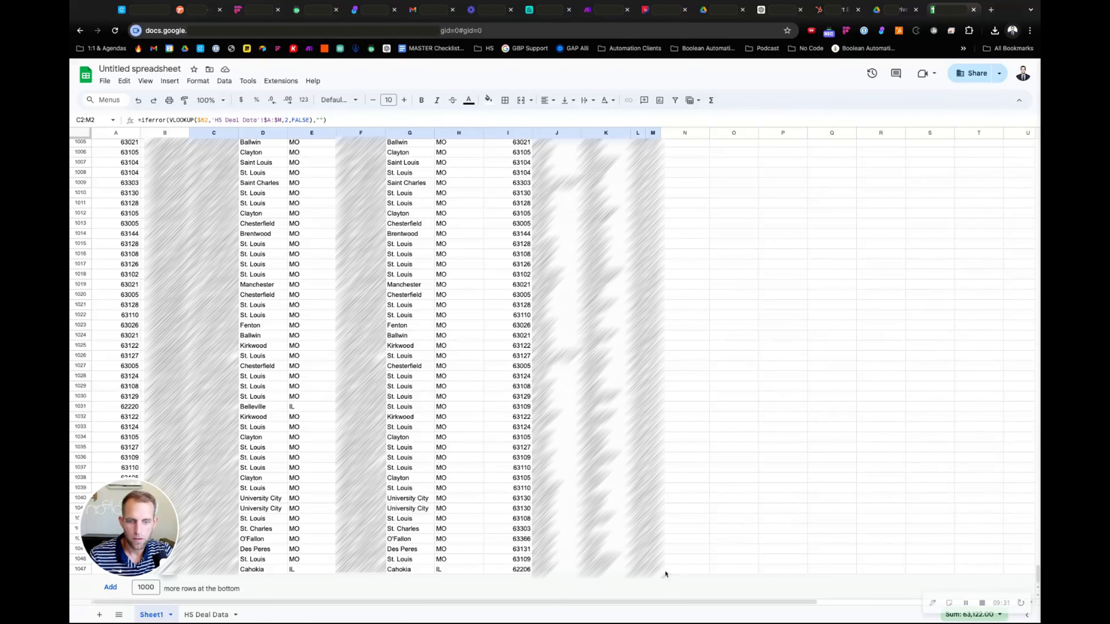
shift+click(656, 569)
key(ctrl+c)
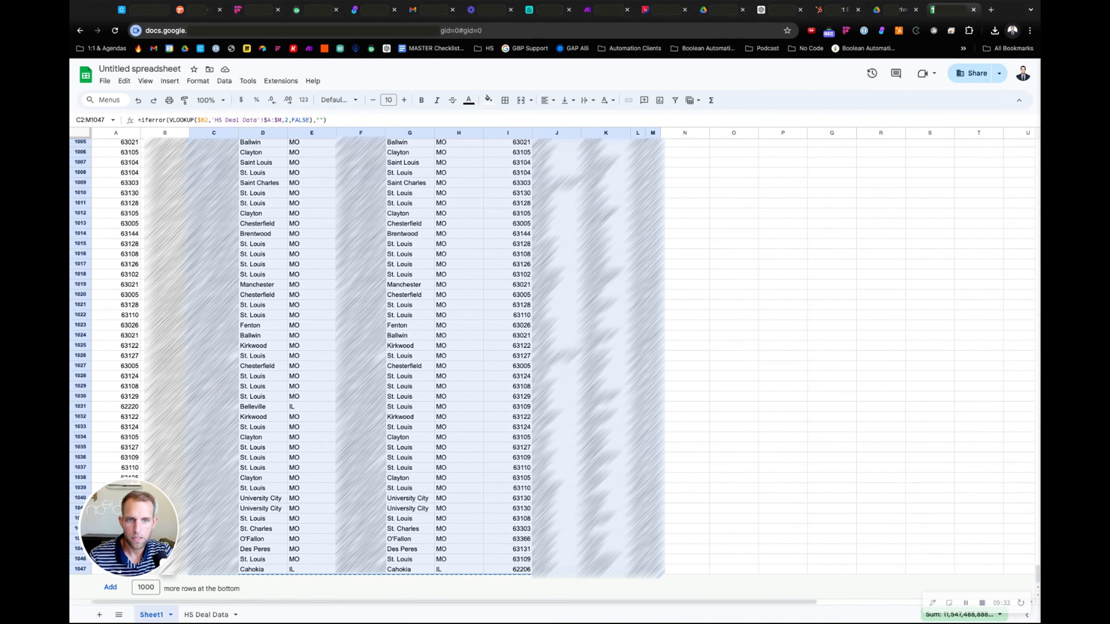
Paste the copied lookup results into the Airtable Projects table, starting at the Job Site Street cell of row 8.
click(546, 10)
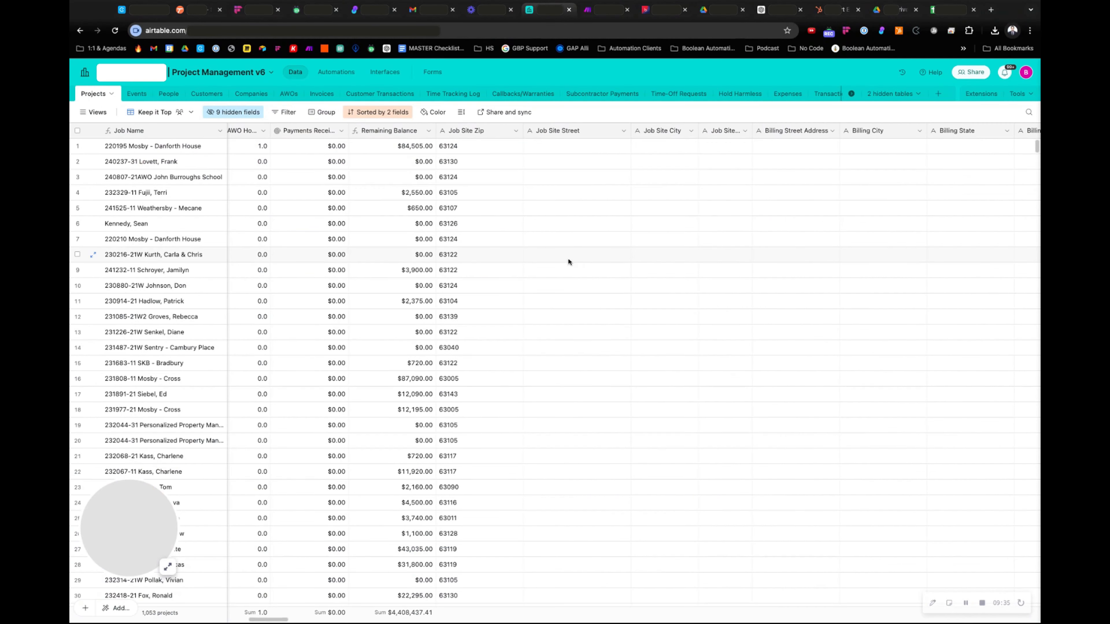
scroll(575, 252, right, 15)
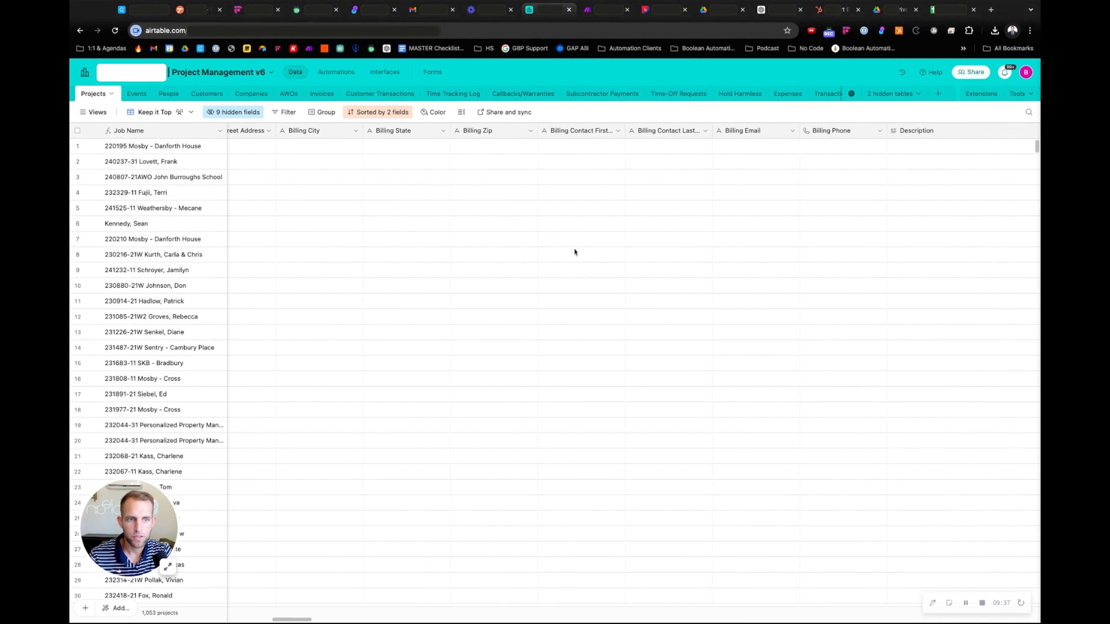
scroll(245, 262, left, 5)
scroll(253, 260, left, 10)
click(254, 256)
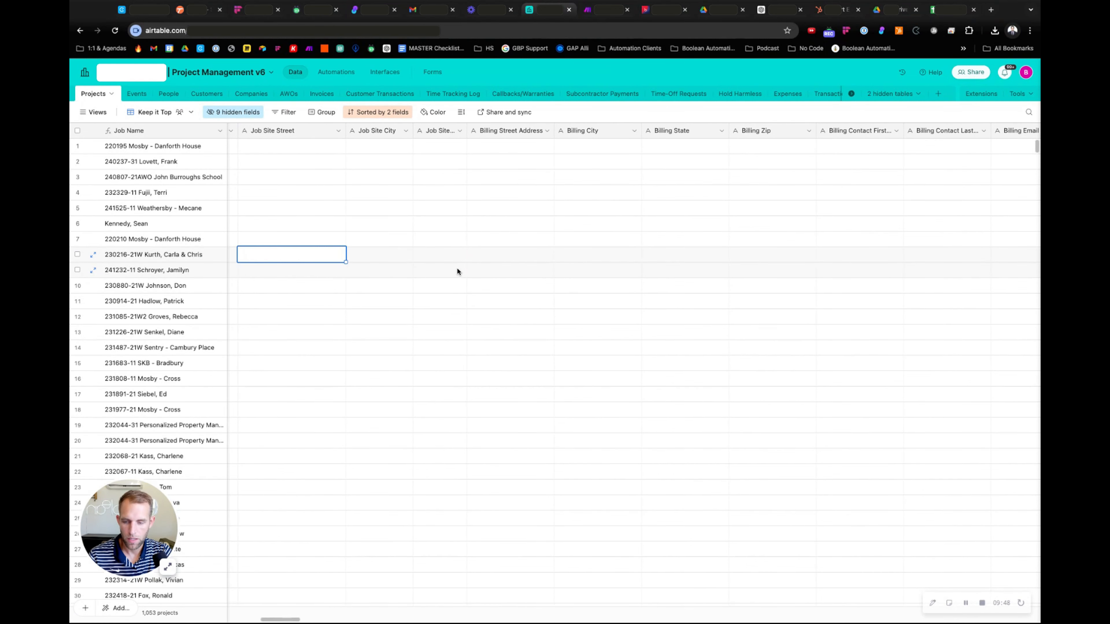
key(ctrl+v)
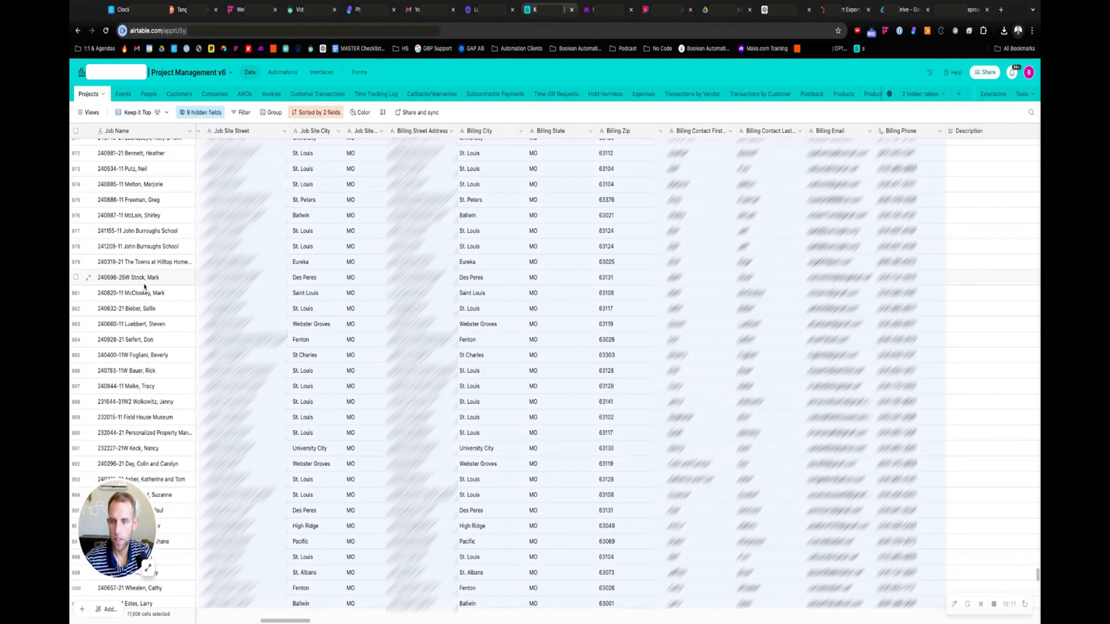
Review the pasted job site and billing values of row 980 and copy that record's HS Deal ID.
scroll(145, 287, right, 1)
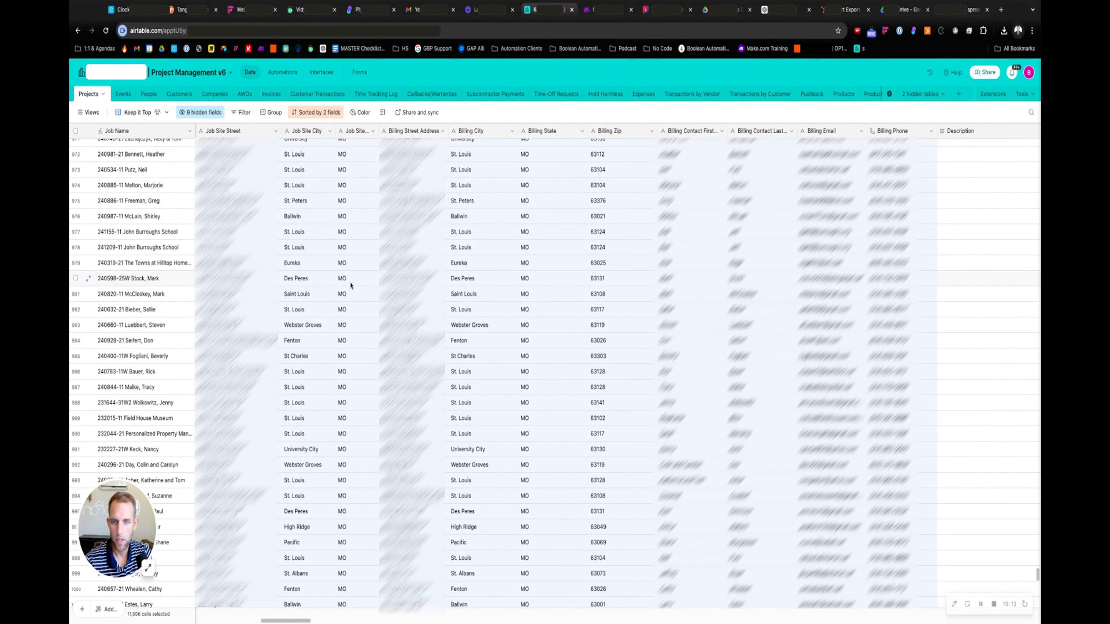
scroll(399, 285, right, 10)
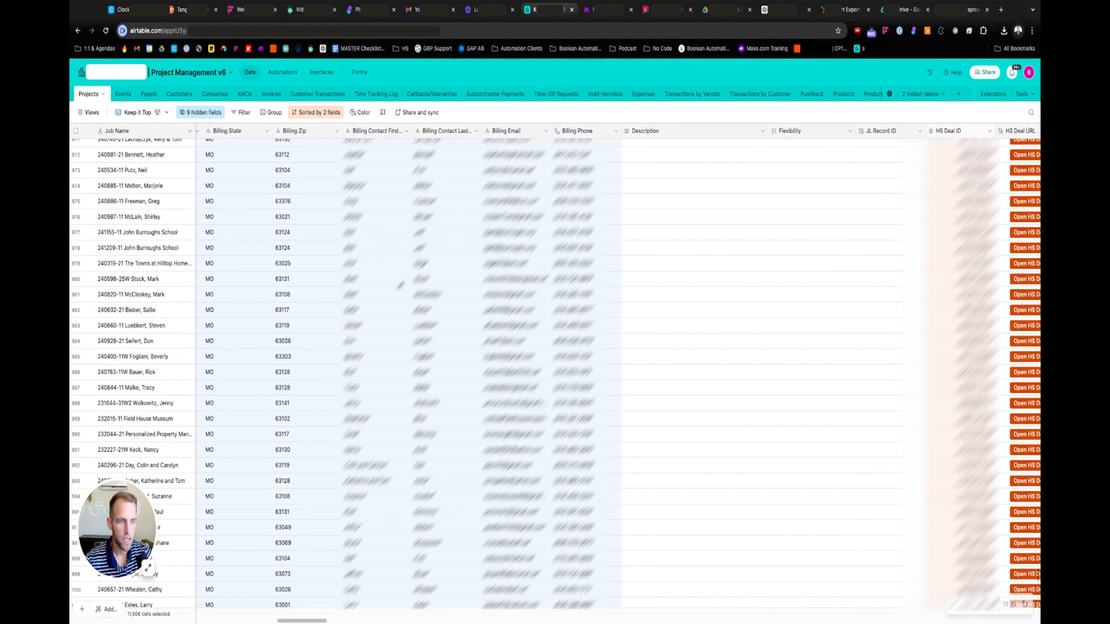
scroll(400, 284, right, 2)
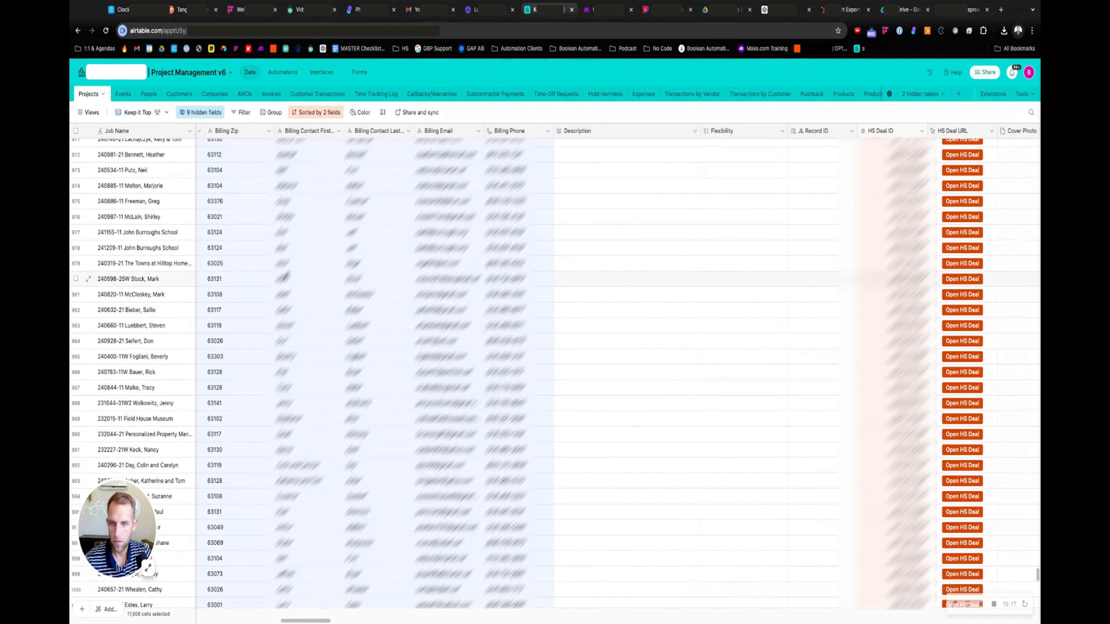
click(873, 280)
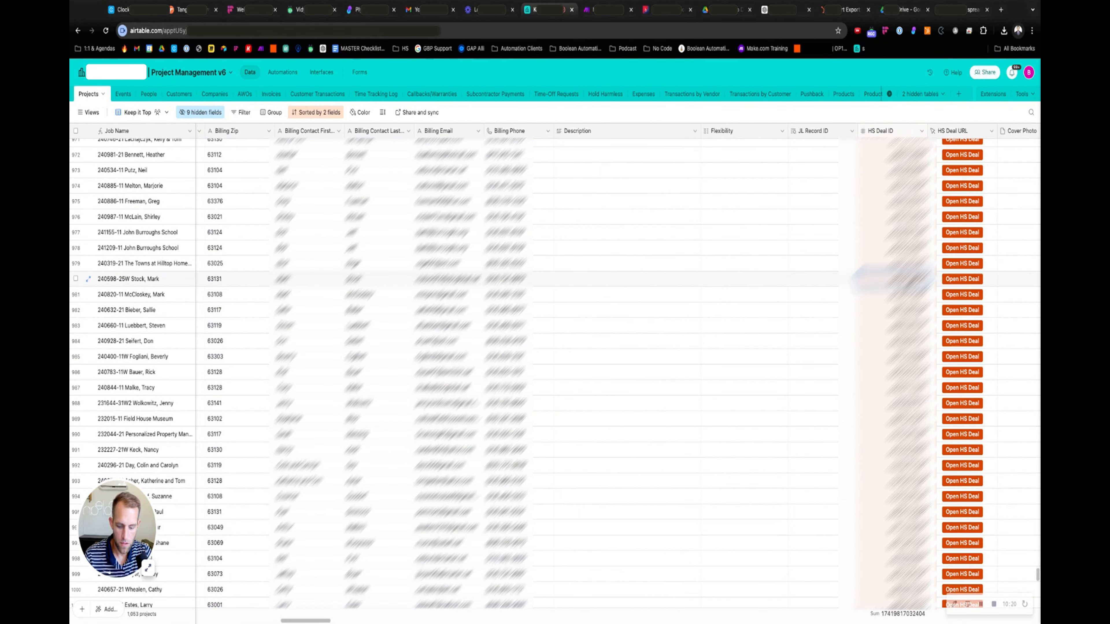
Find the copied deal ID on the HS Deal Data sheet in Google Sheets, compare its row, and close the search.
click(963, 9)
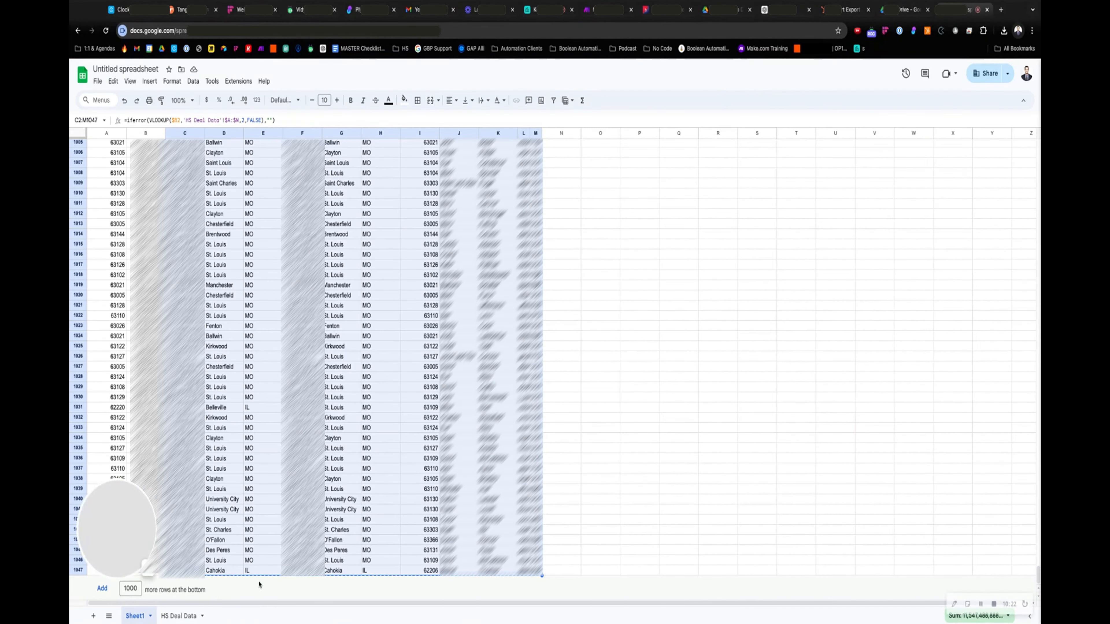
click(182, 616)
key(ctrl+f)
key(ctrl+v)
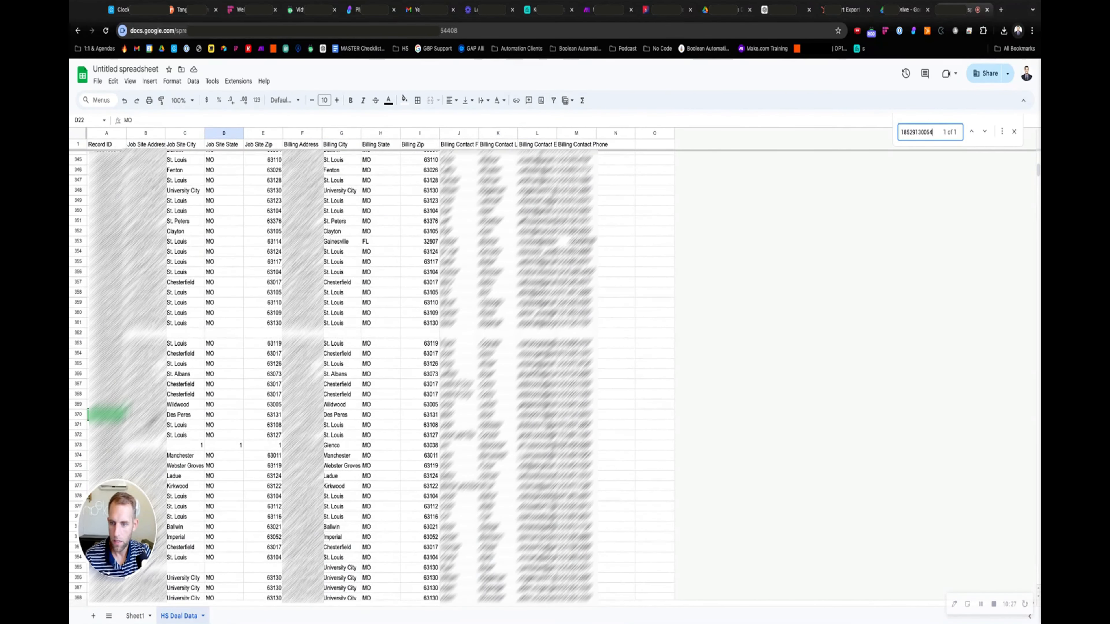
click(1014, 132)
Return to the Airtable Projects table and go to its last records to check their pasted values.
click(534, 10)
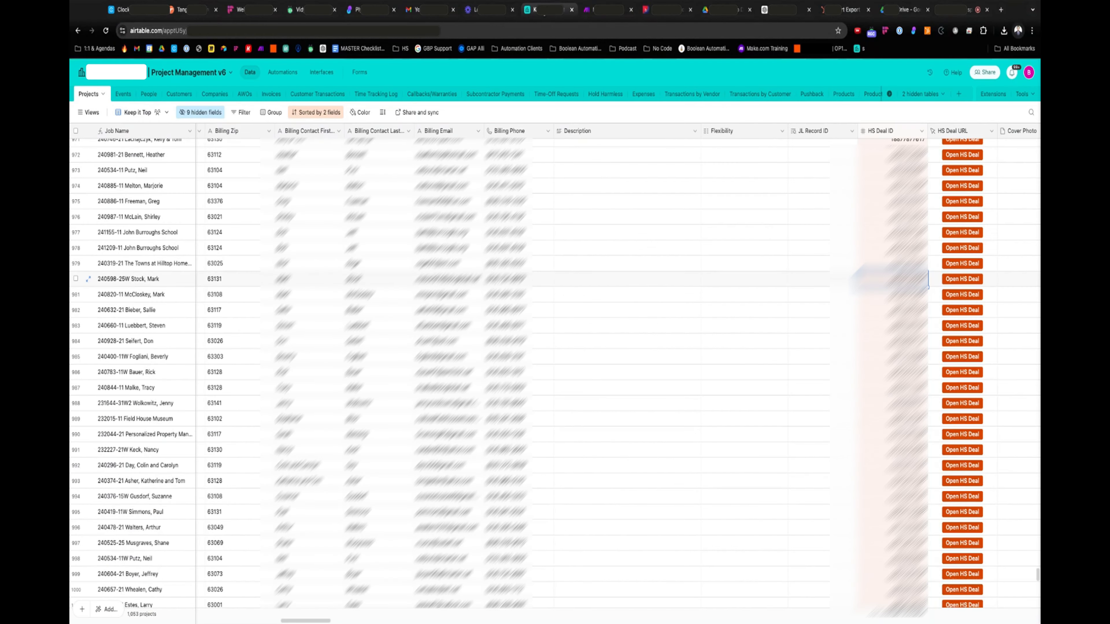
drag(1038, 573, 1039, 604)
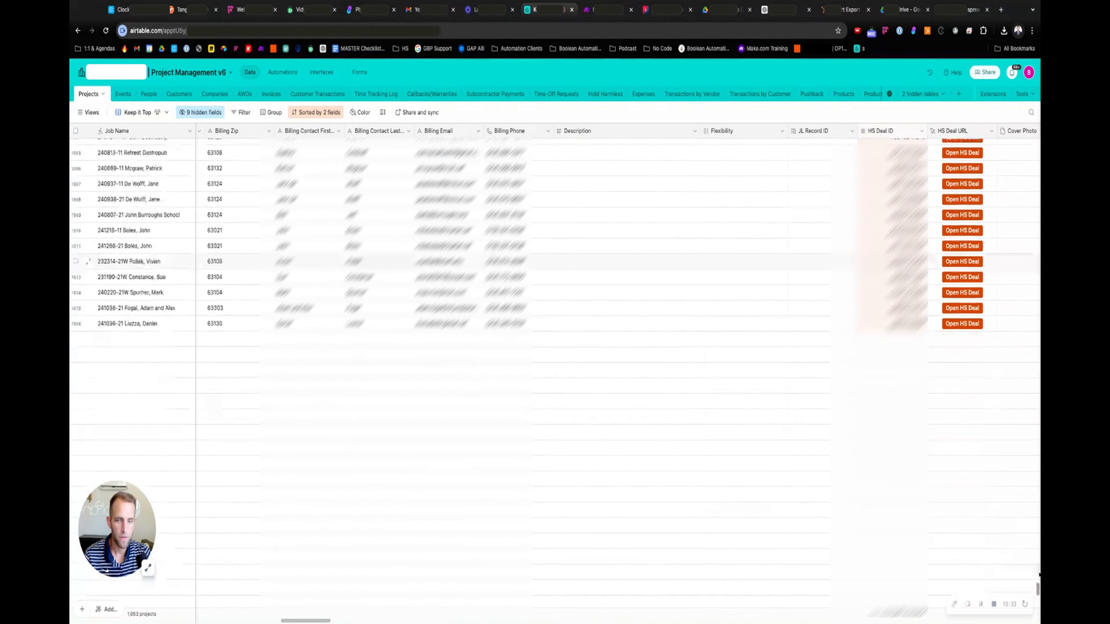